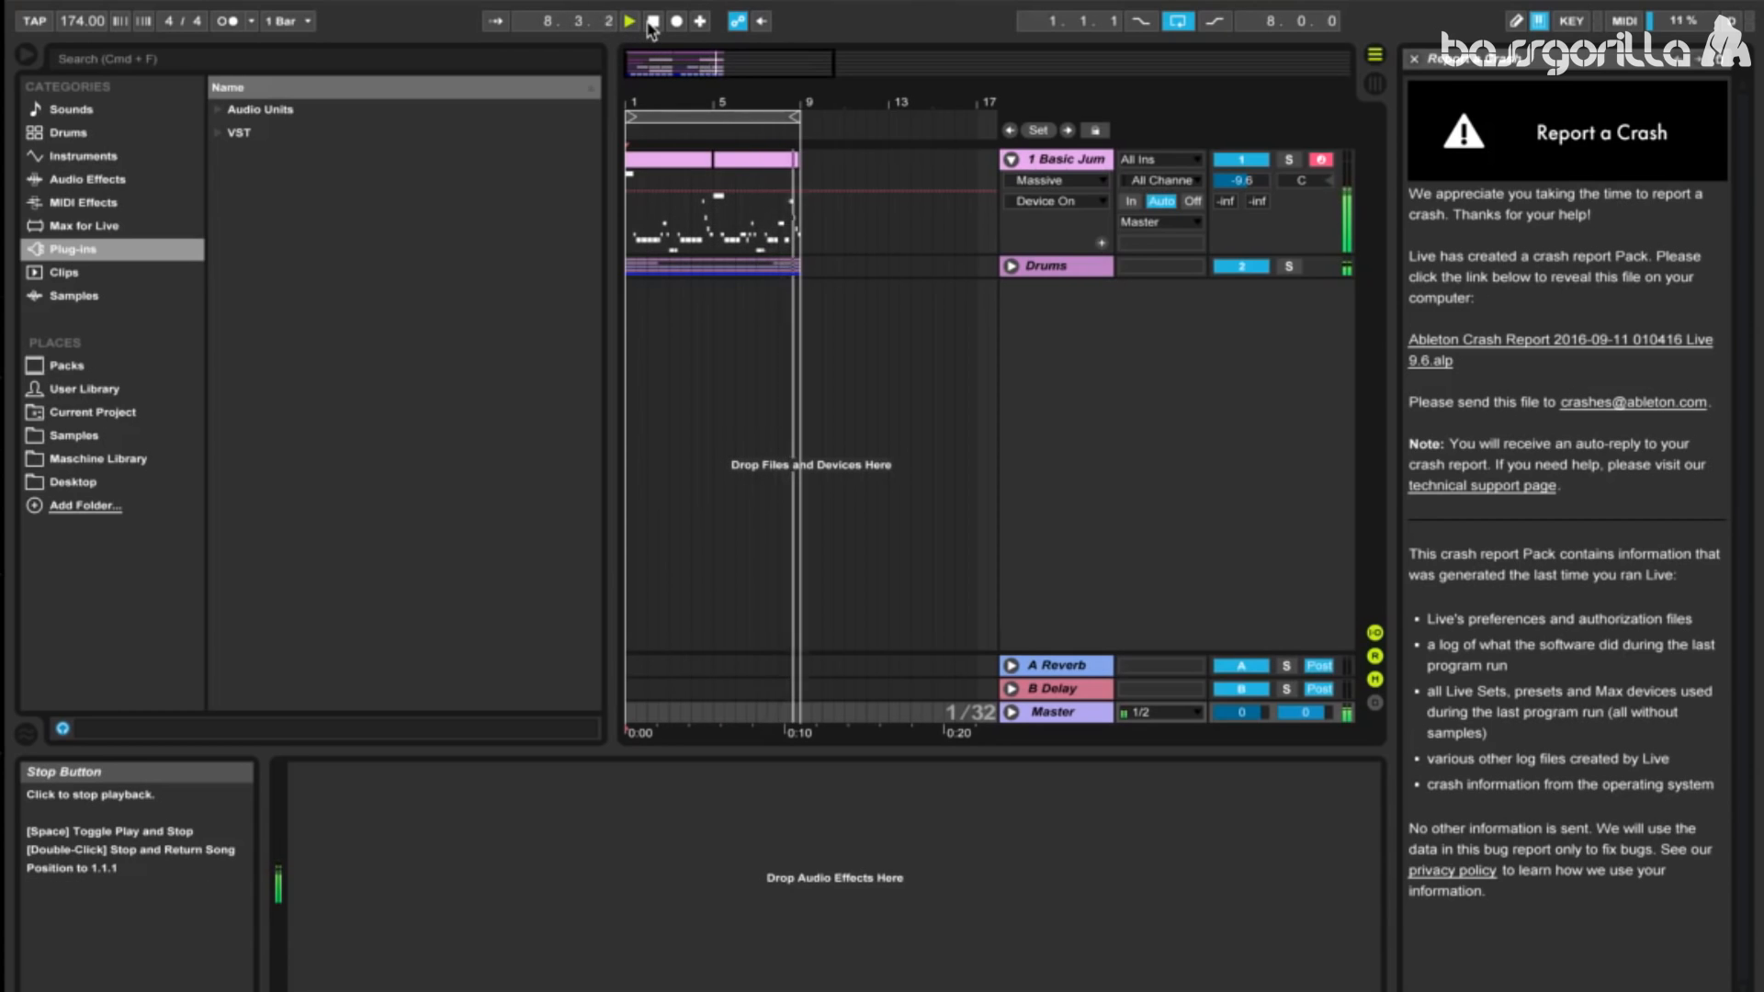
# Step: Start a new sound in Massive on the Basic Jump Up track and remove the effects that follow the synth
pyautogui.click(649, 24)
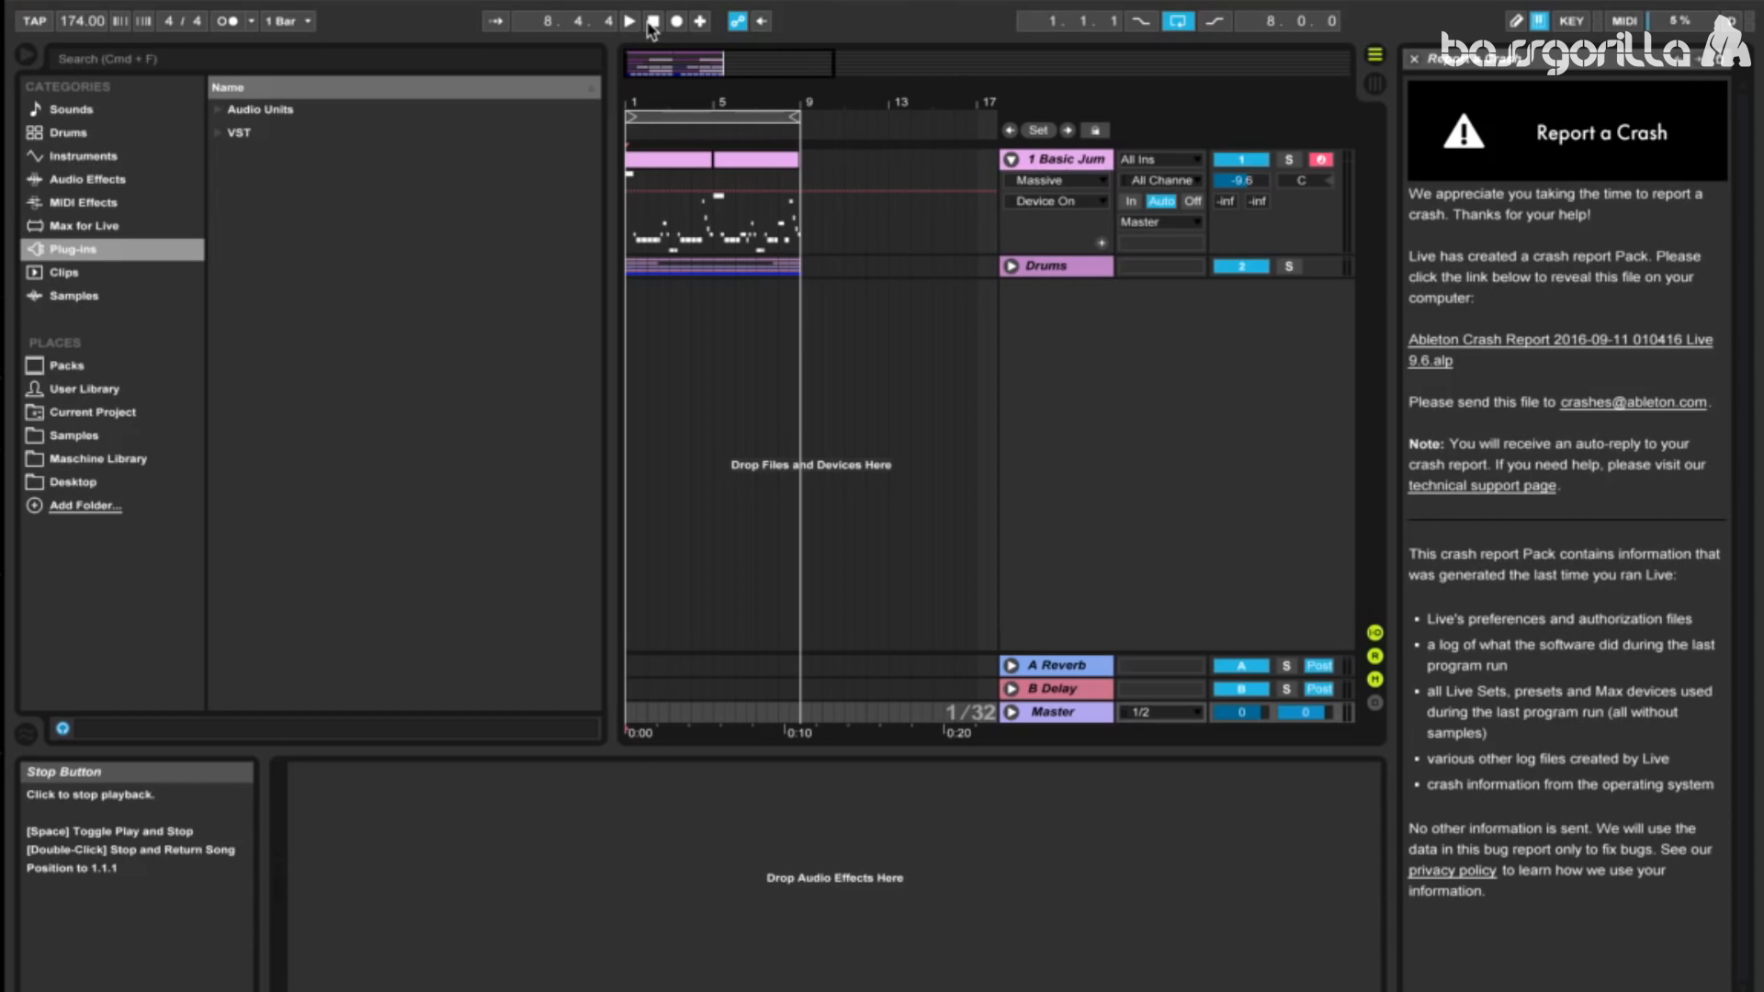
pyautogui.click(1072, 163)
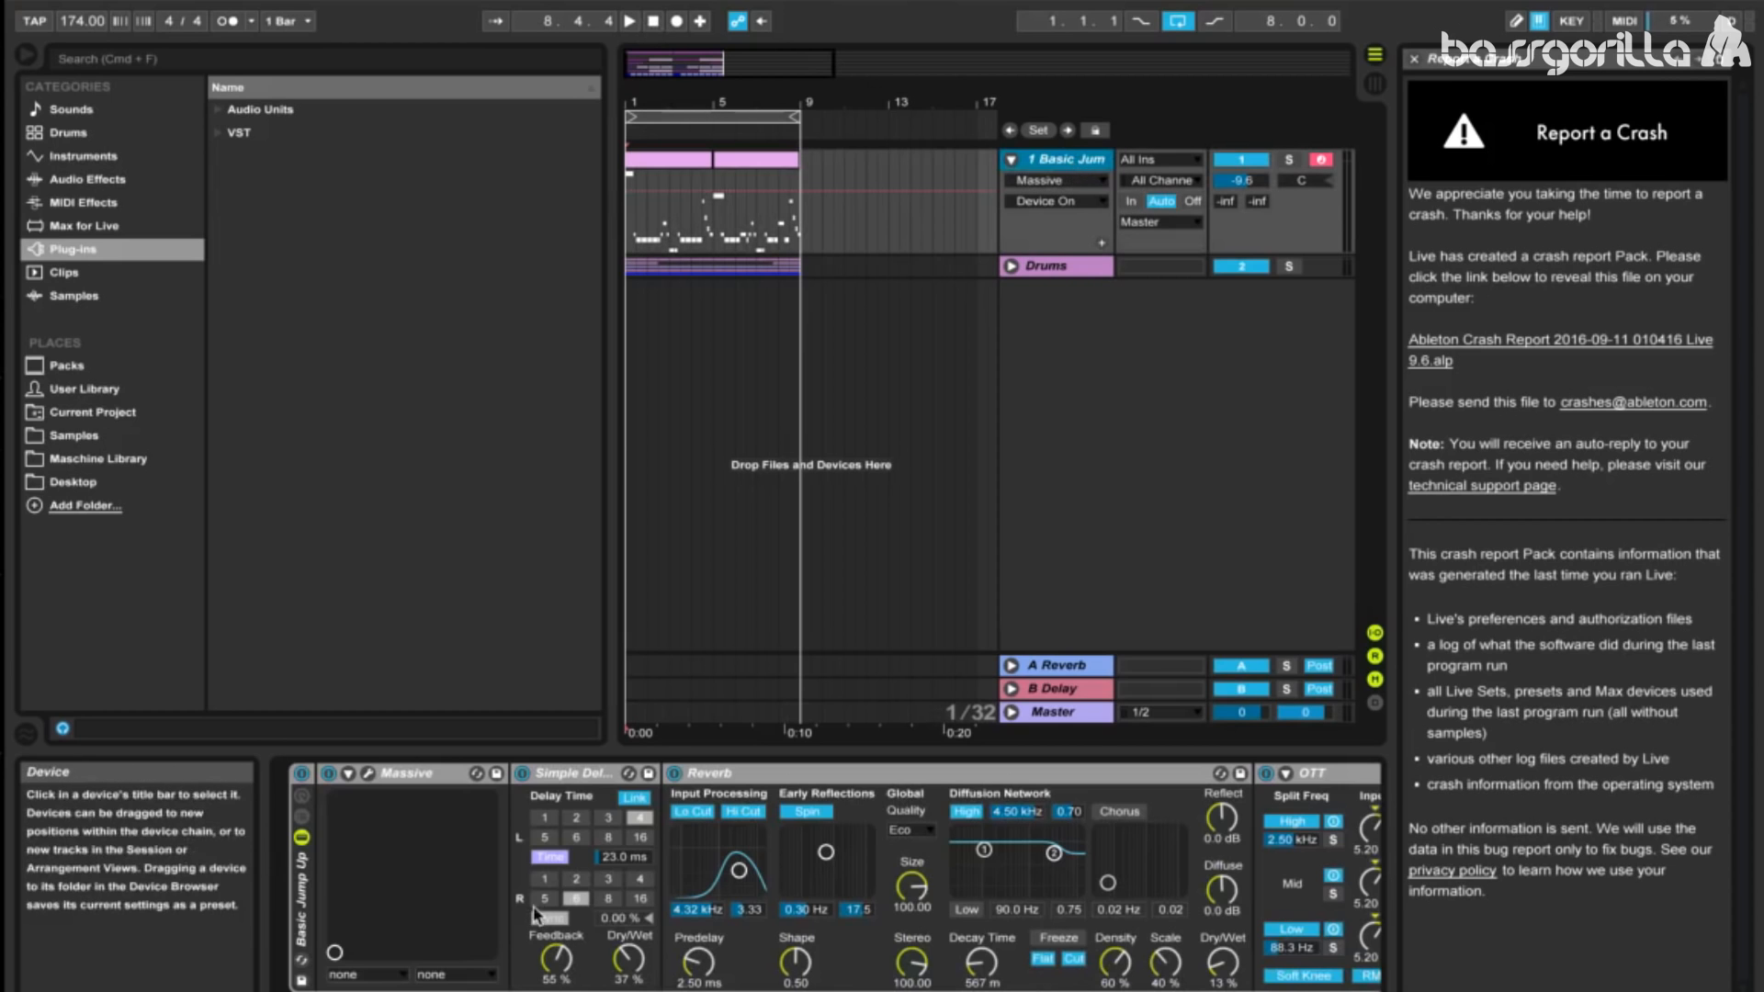
pyautogui.click(368, 773)
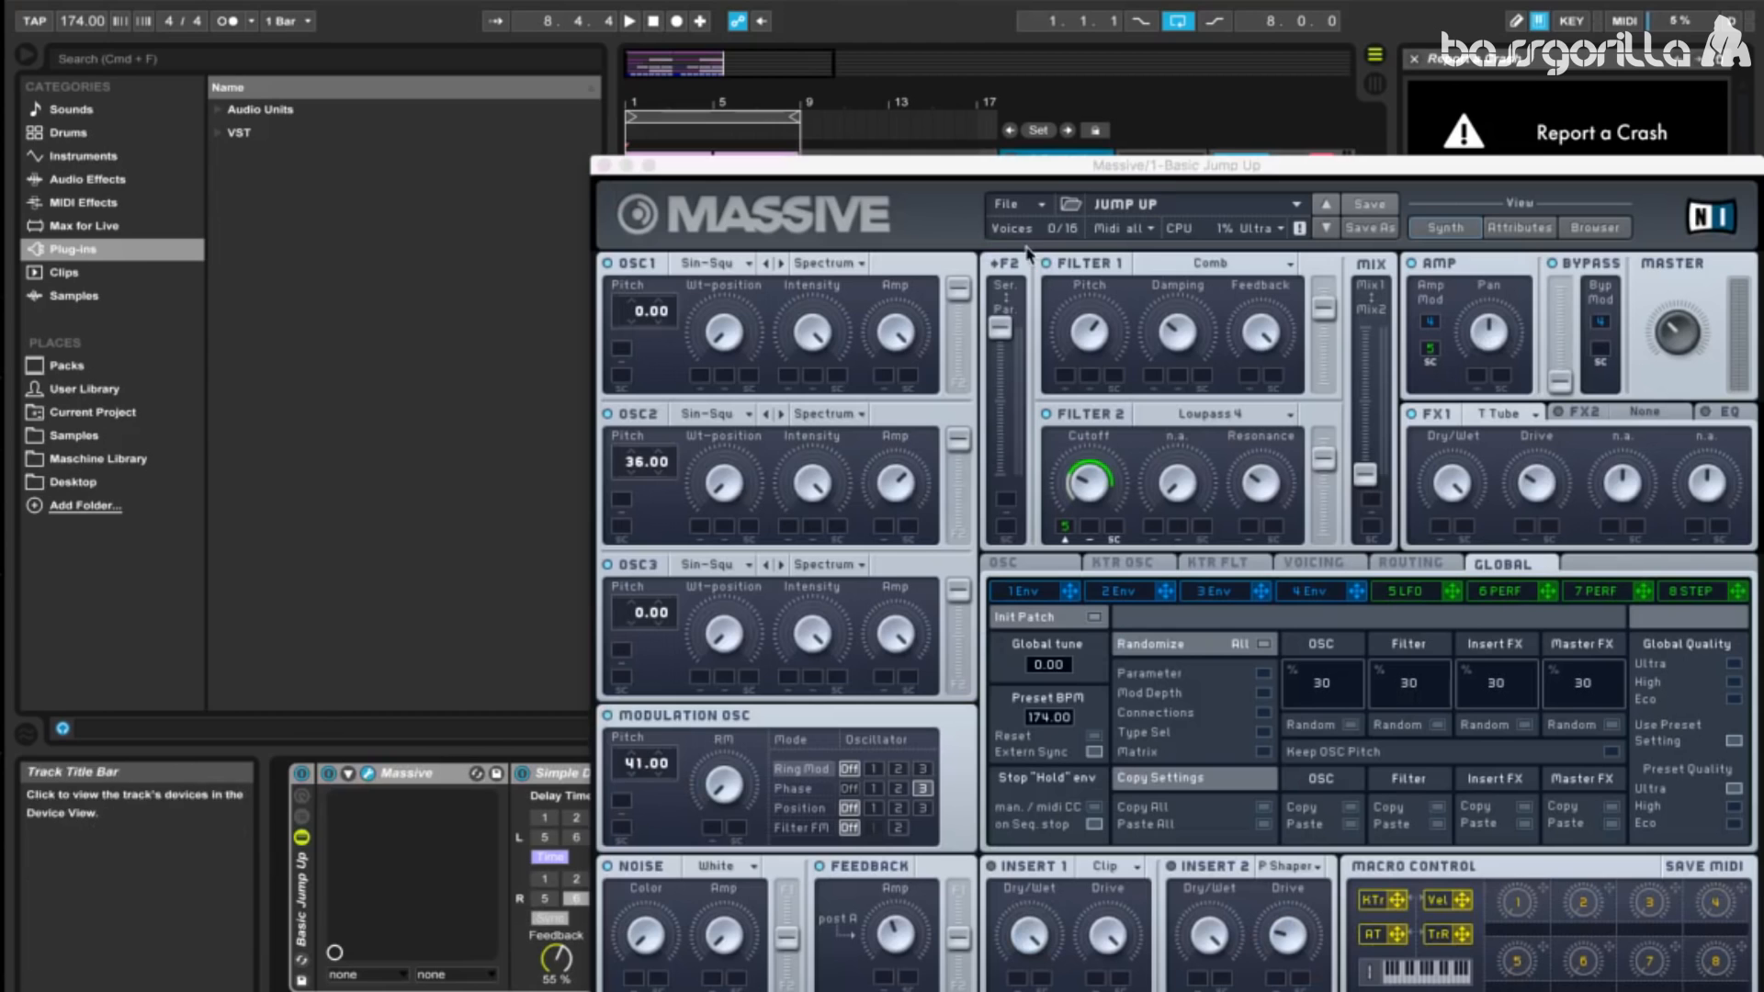
pyautogui.click(1029, 202)
pyautogui.click(1042, 208)
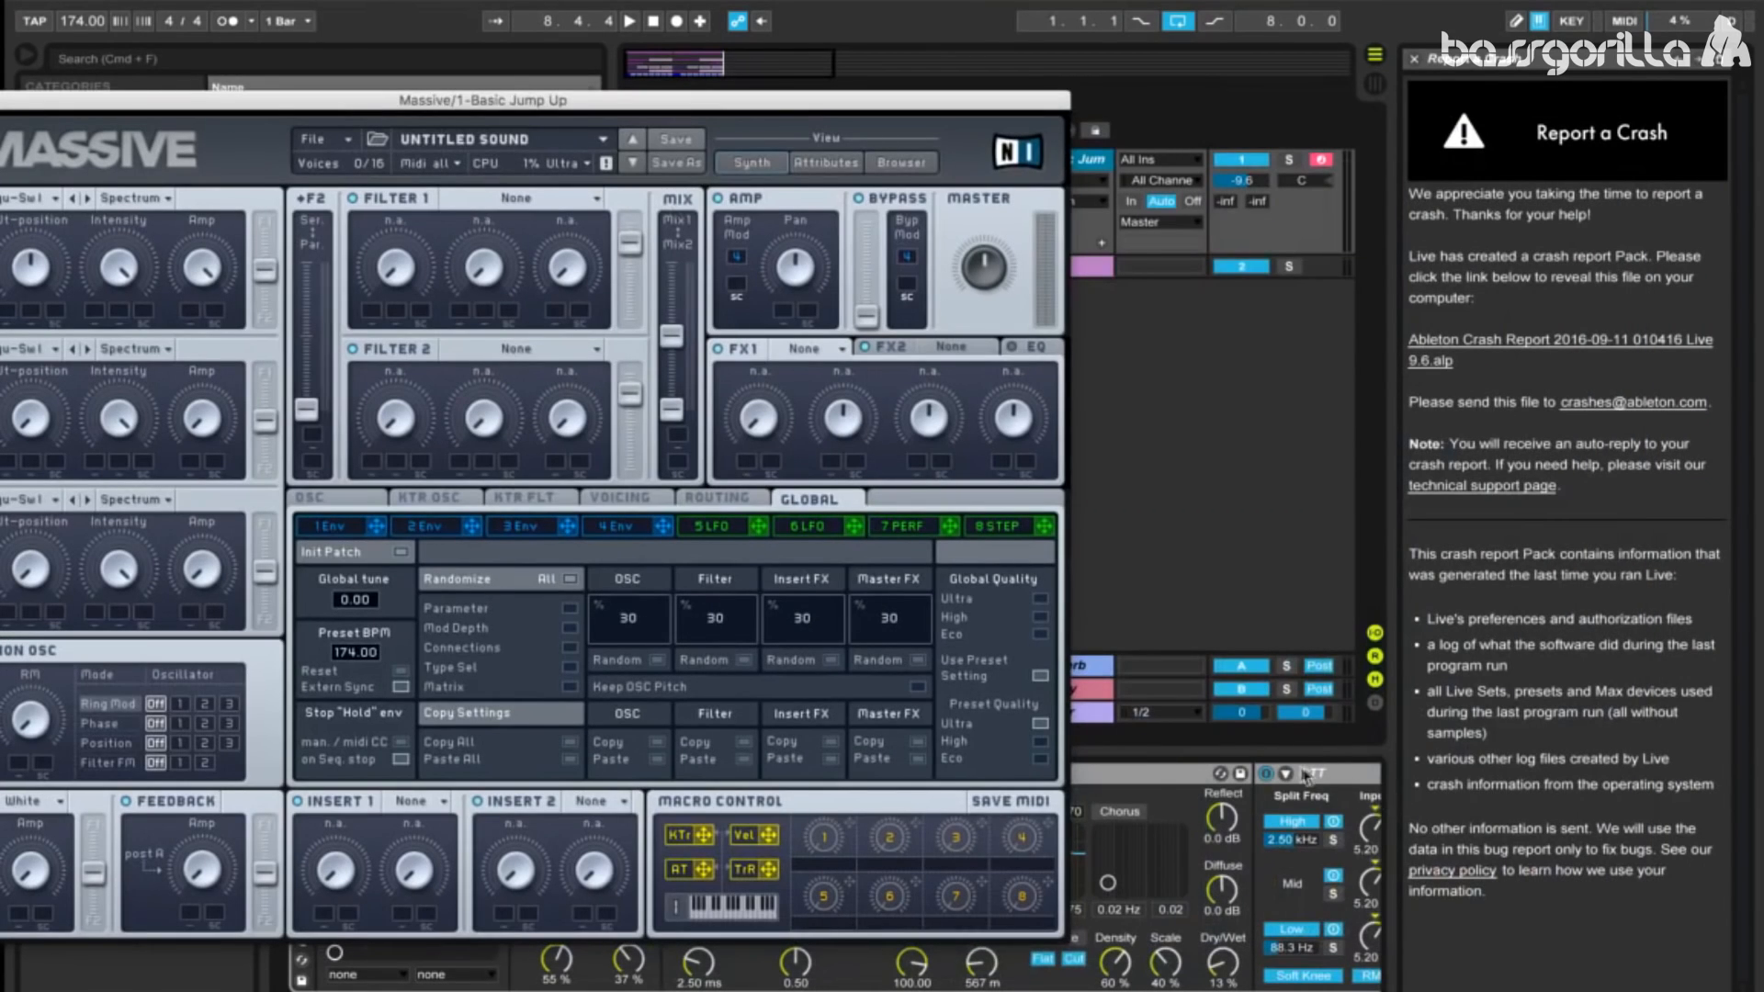
pyautogui.click(1308, 775)
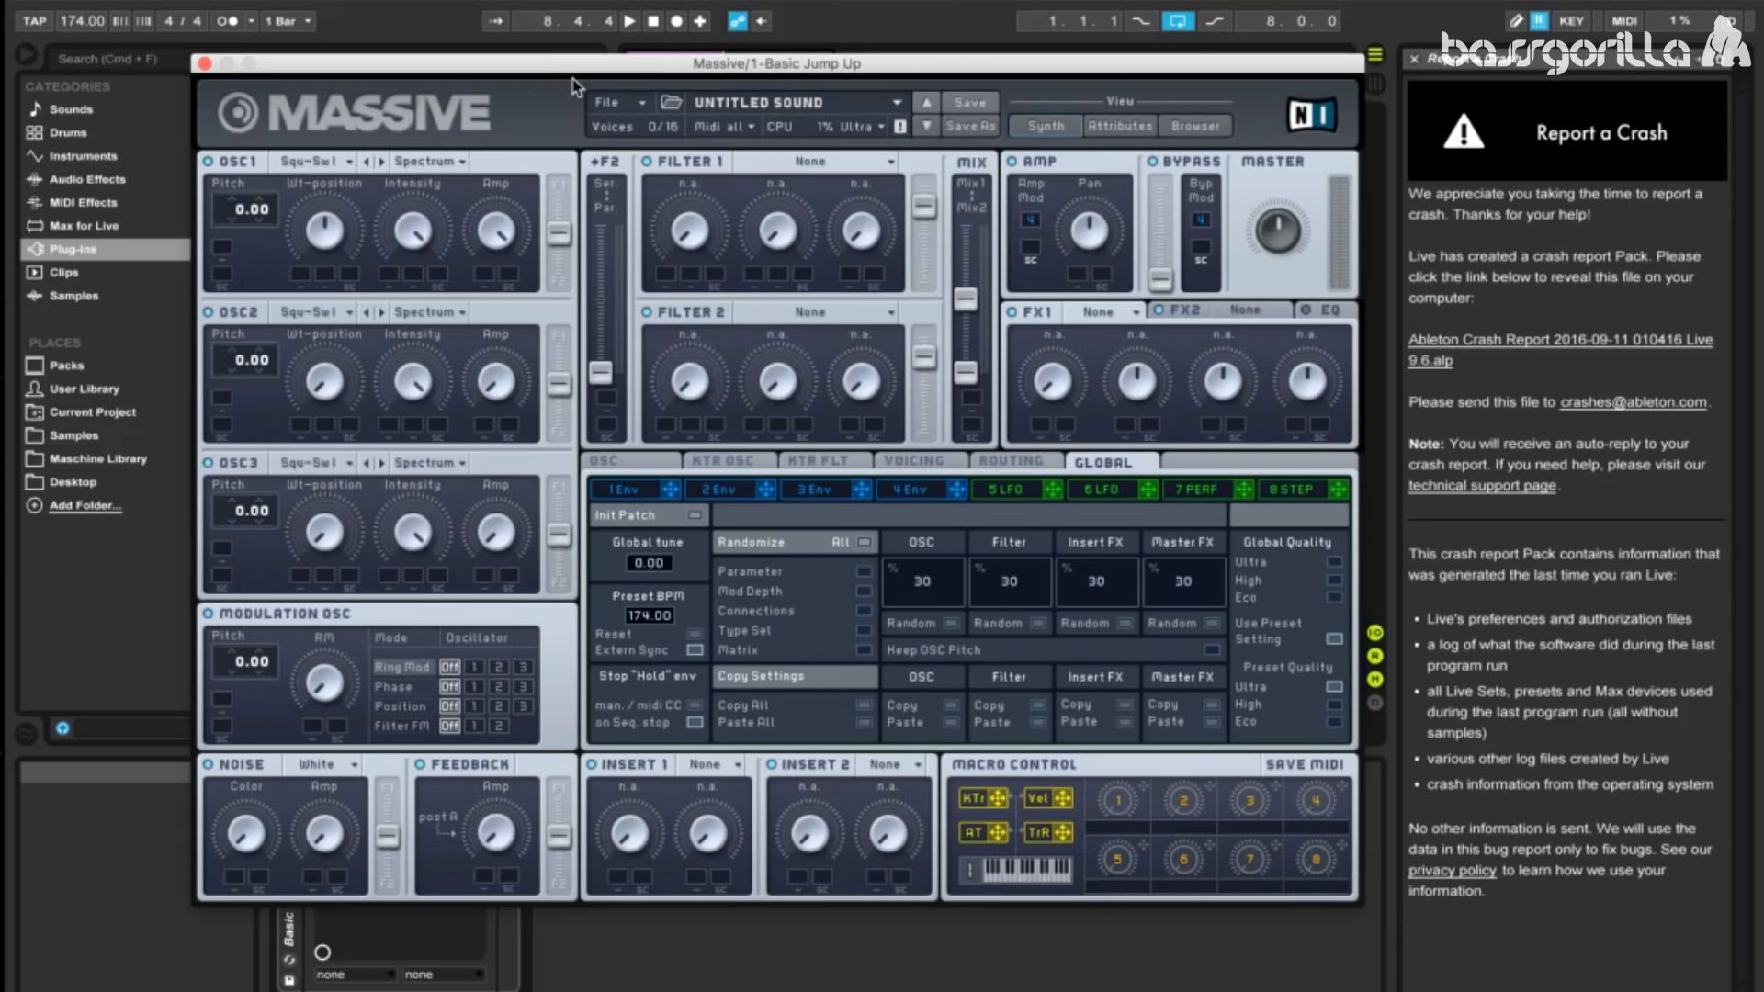
# Step: Shape envelope 4 with a shorter attack and its decay portion held at full level
pyautogui.click(933, 496)
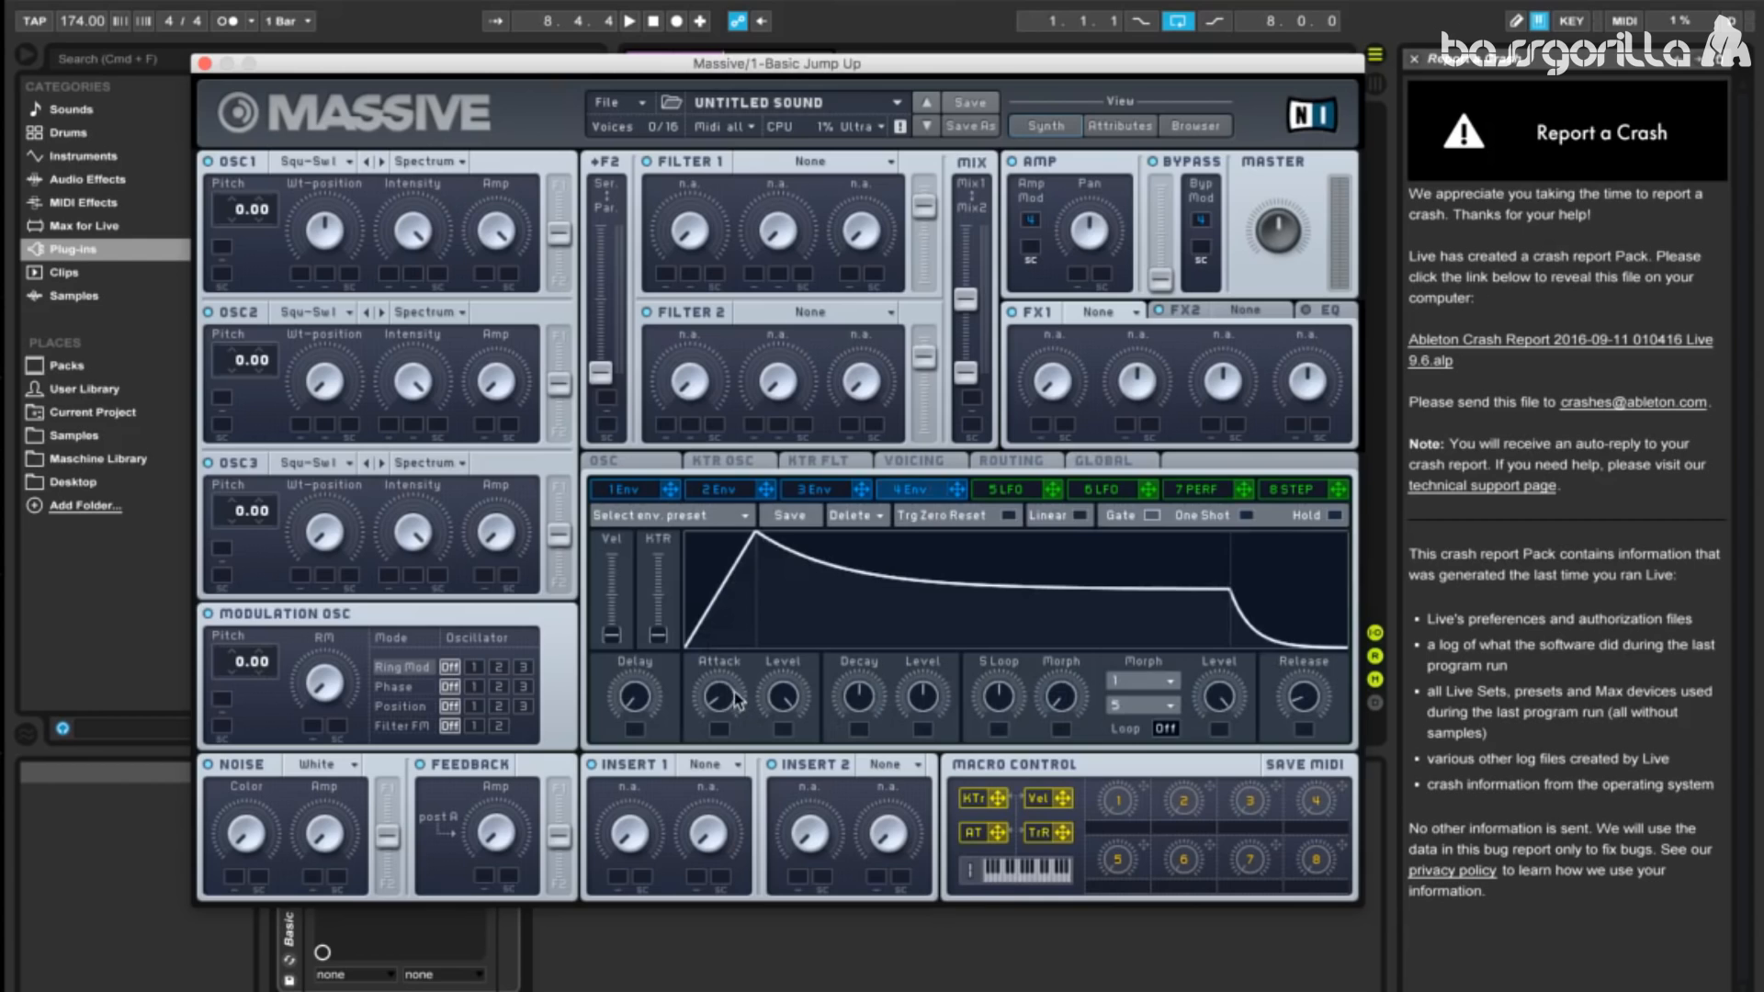
pyautogui.moveTo(734, 691); pyautogui.dragTo(740, 726)
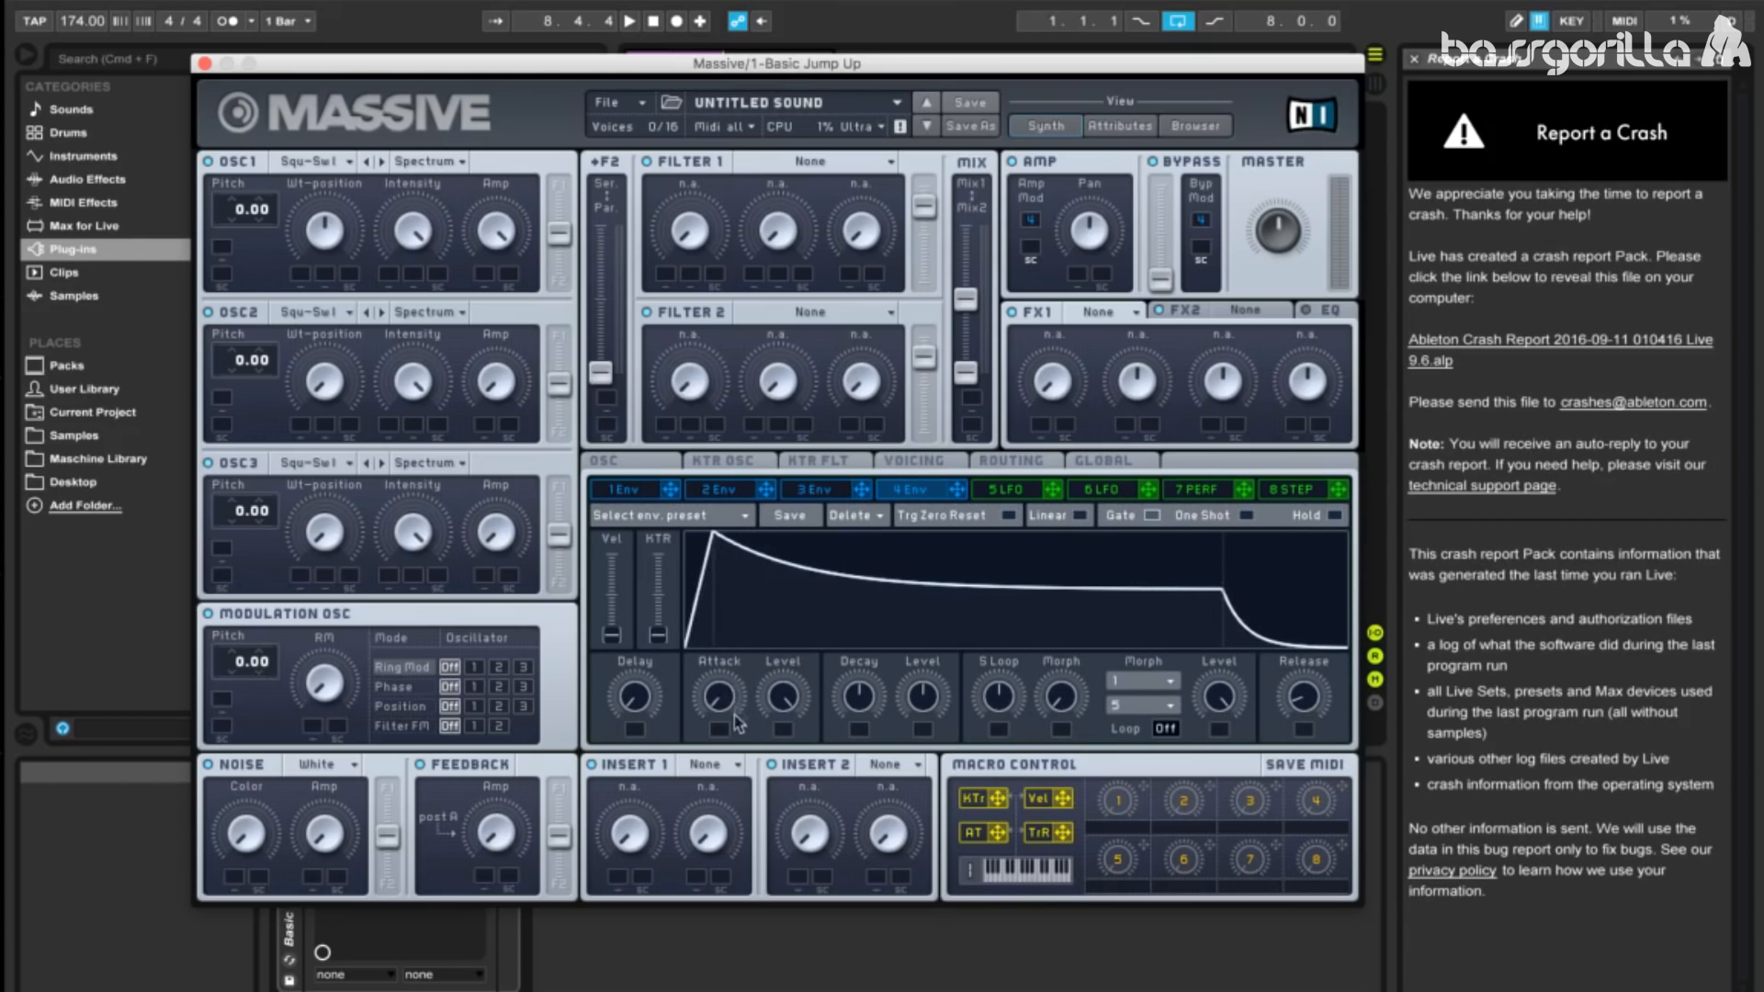
pyautogui.moveTo(859, 710); pyautogui.dragTo(950, 645)
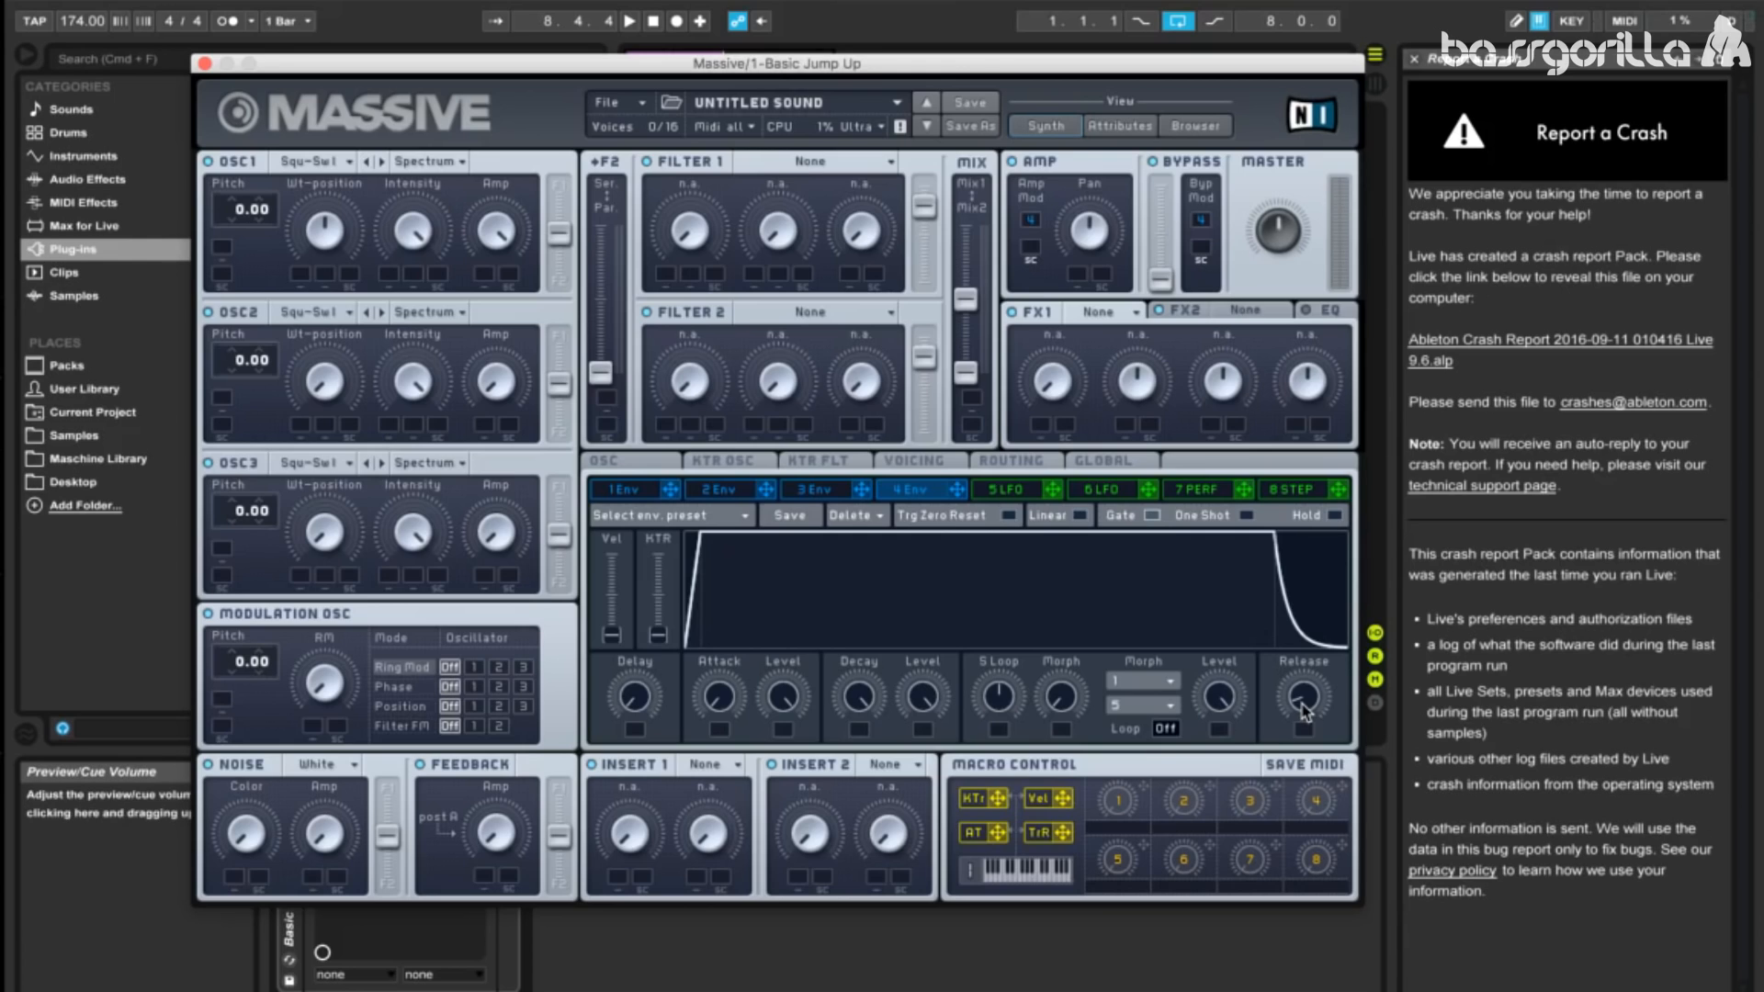
# Step: Set the wavetable of oscillators 1, 2 and 3 to Sin-Square
pyautogui.click(322, 162)
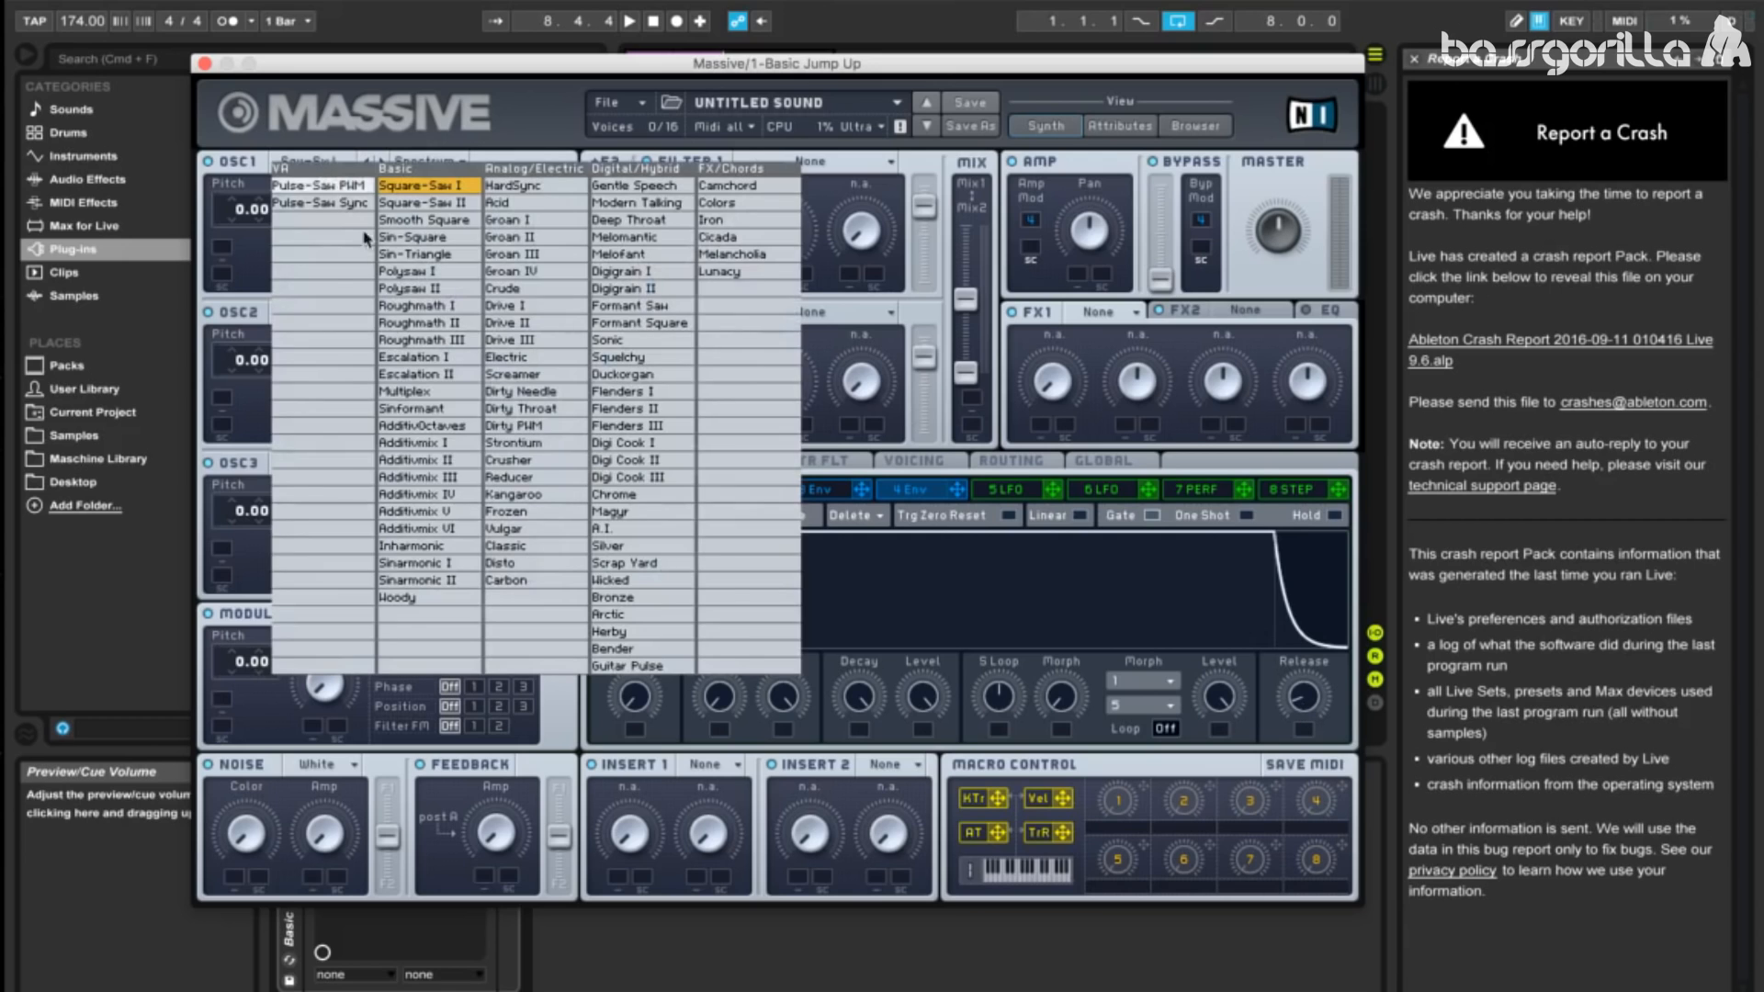
pyautogui.click(410, 241)
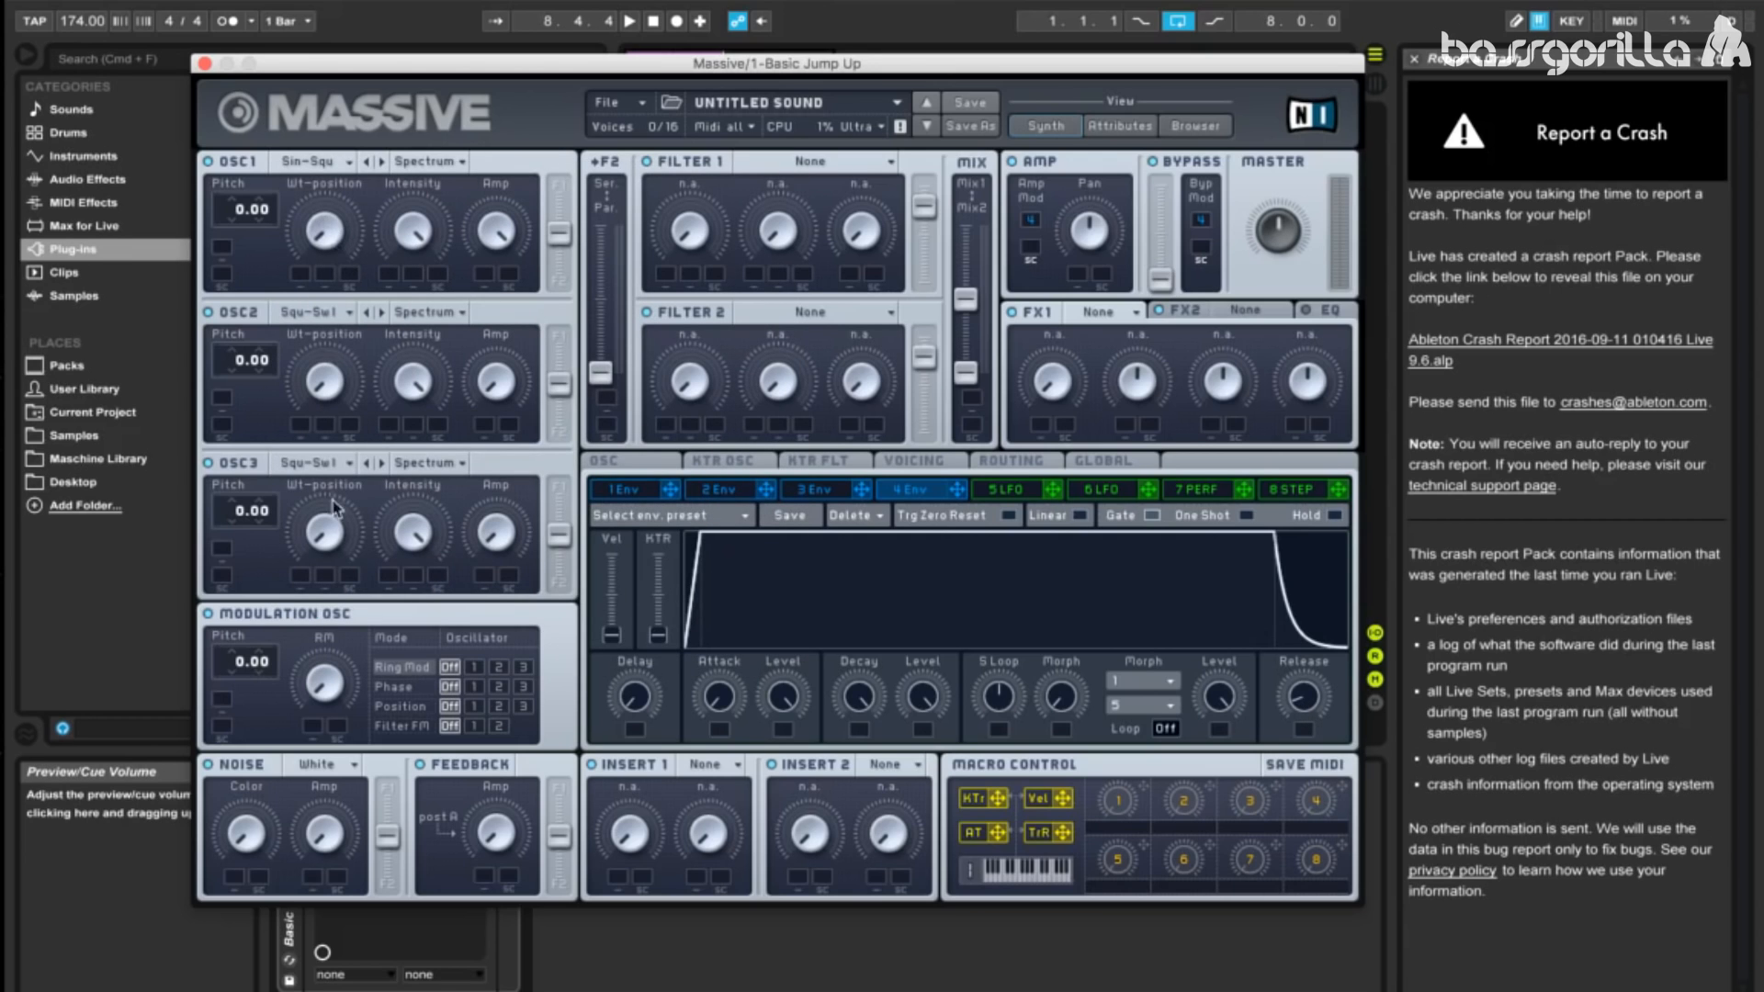
pyautogui.click(343, 310)
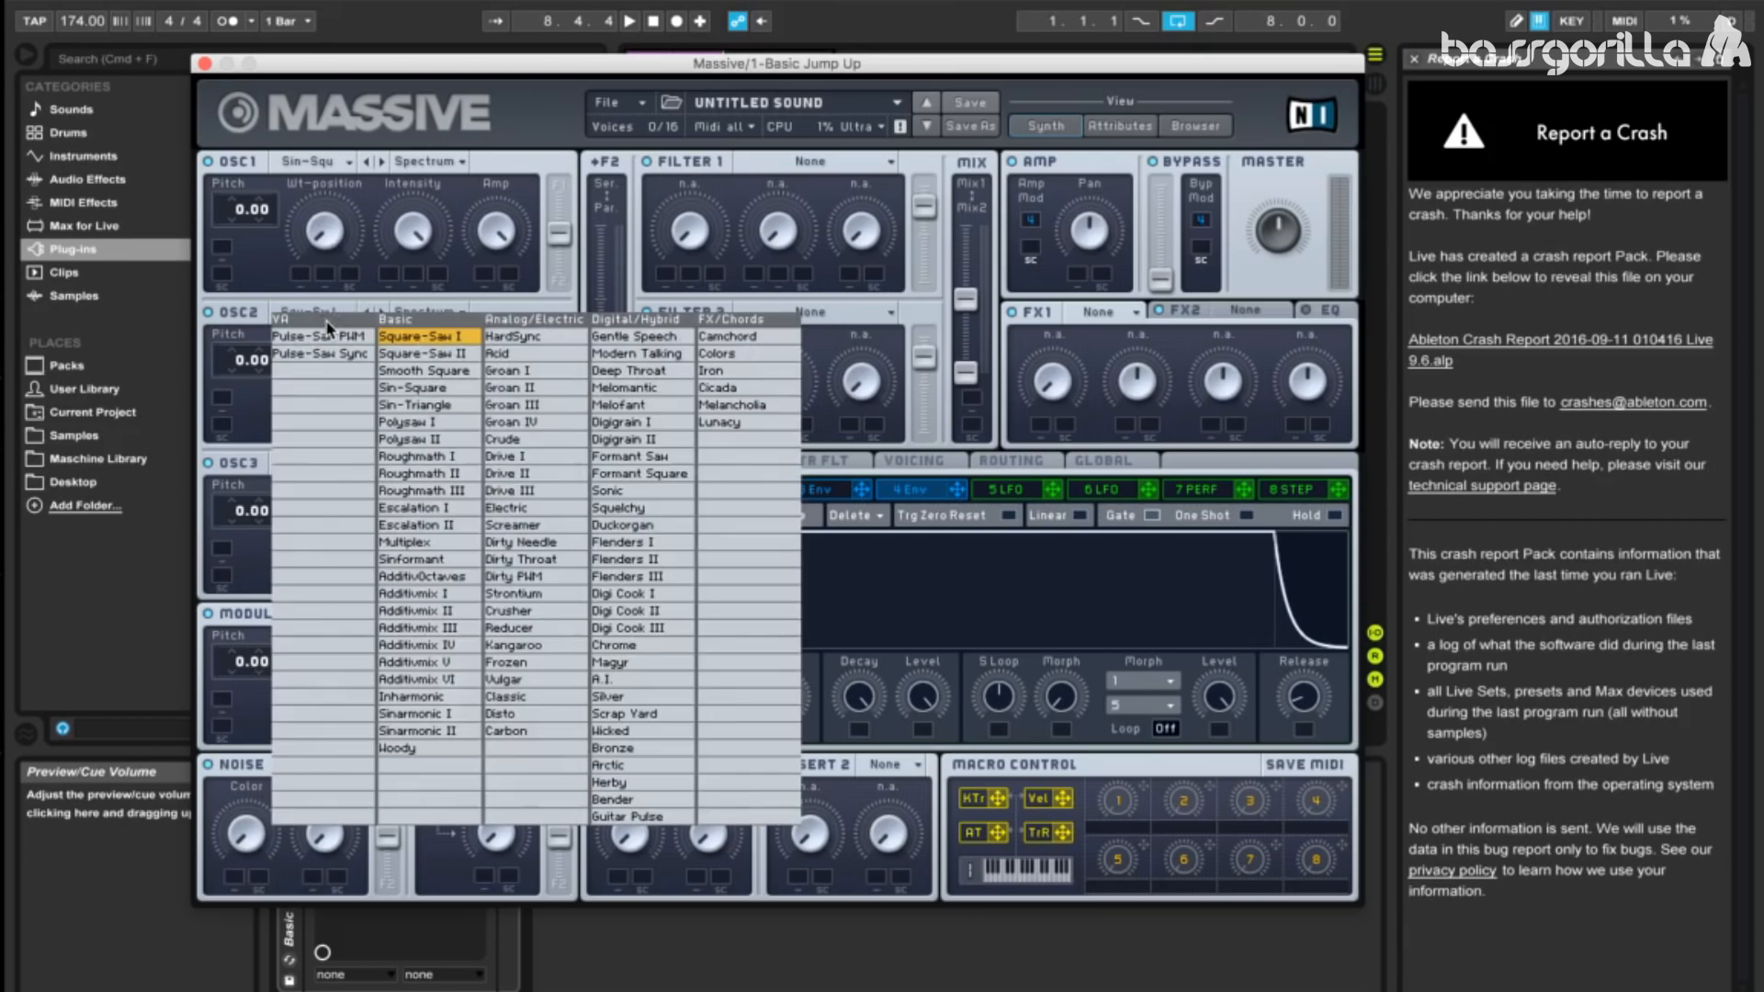
pyautogui.click(432, 395)
pyautogui.click(337, 465)
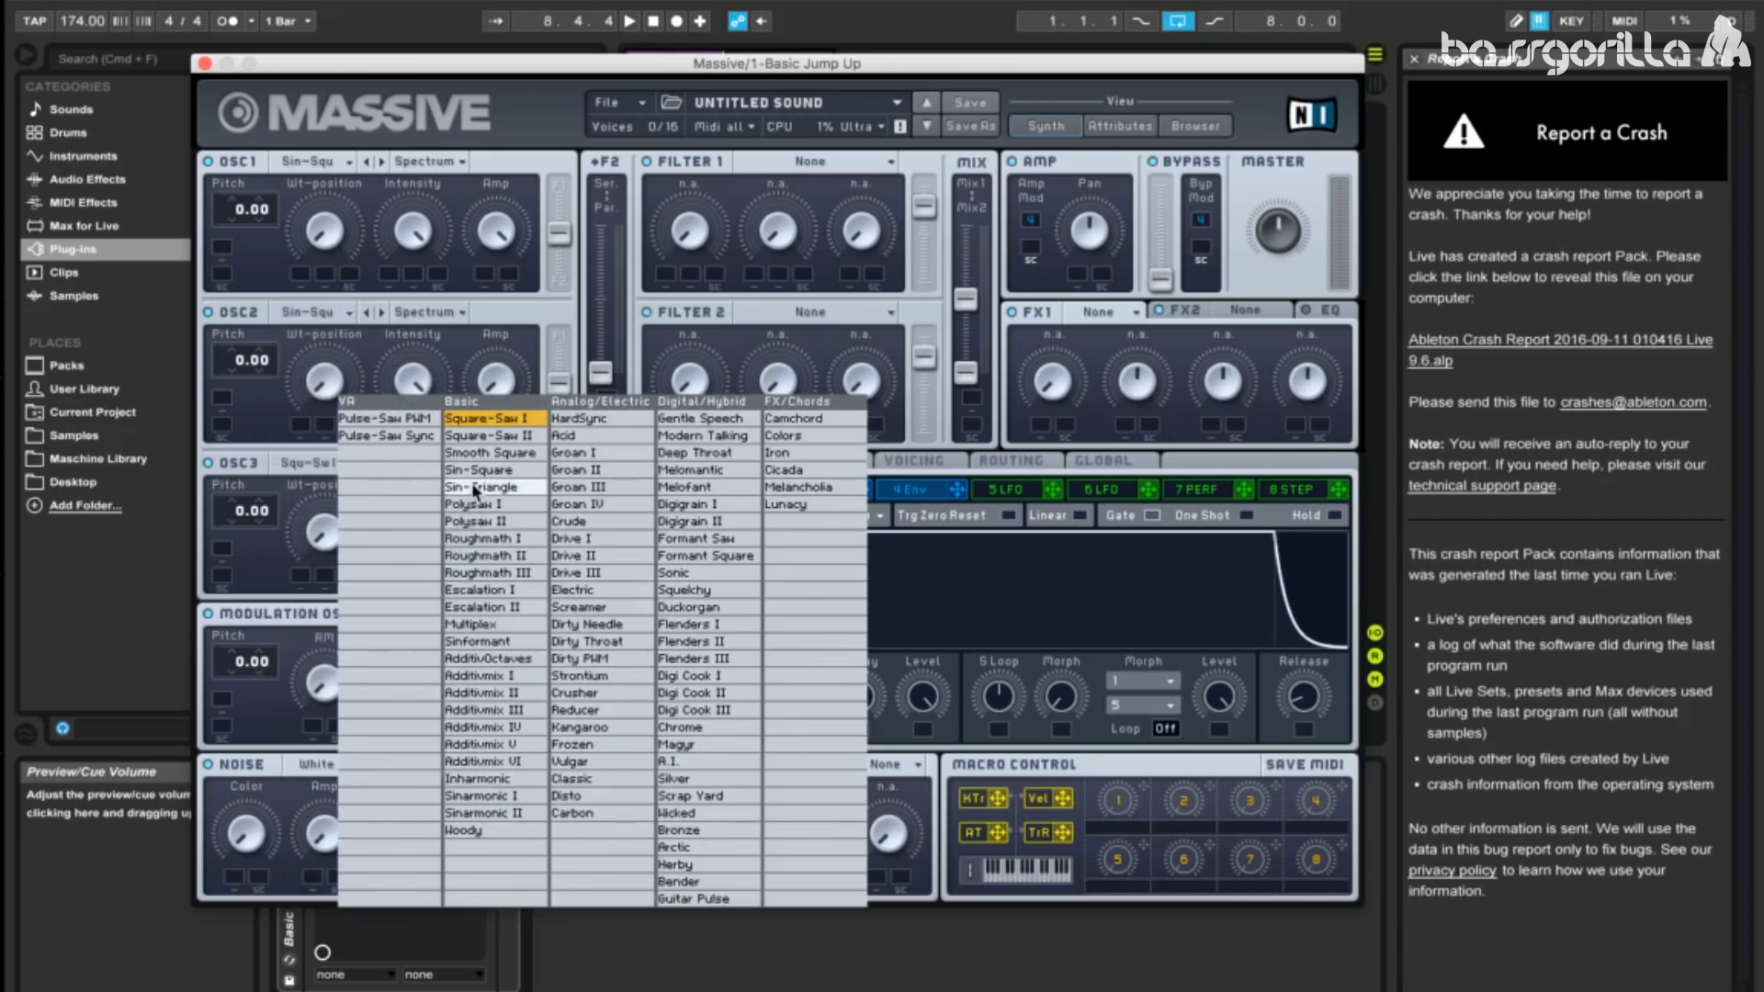
pyautogui.click(477, 472)
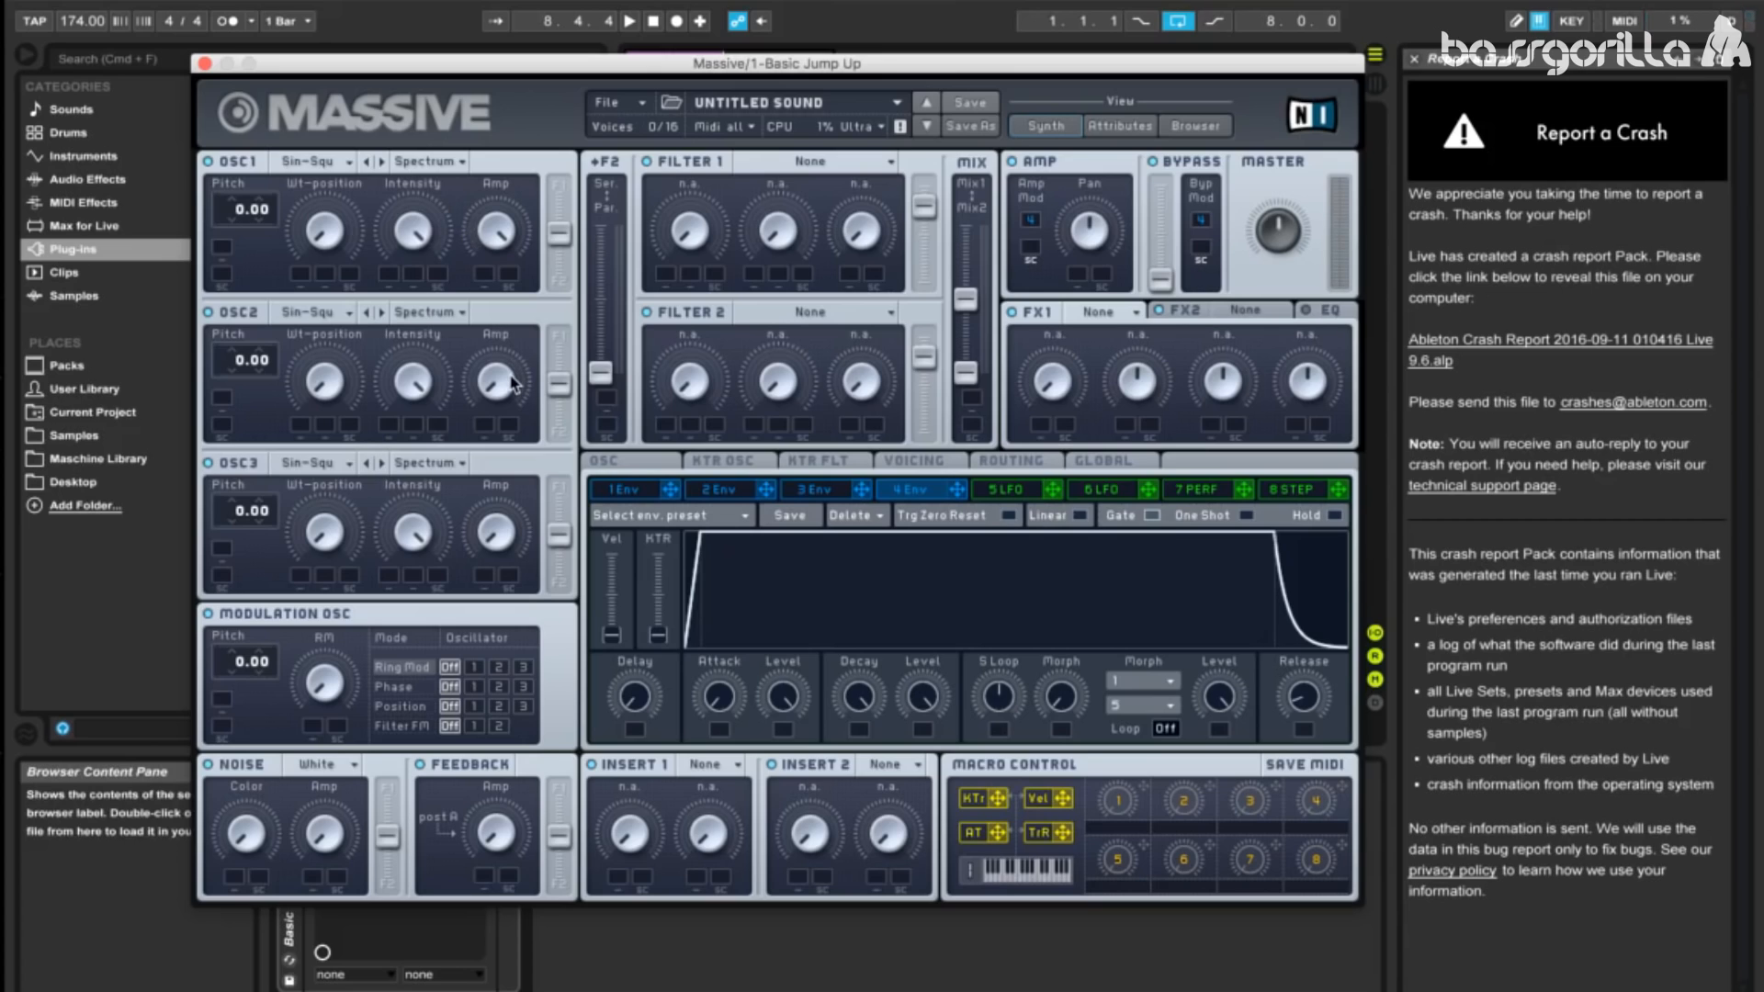
# Step: Raise the amp of oscillators 2 and 3 and set oscillator 2's pitch to 36.00
pyautogui.moveTo(502, 381); pyautogui.dragTo(511, 239)
pyautogui.moveTo(237, 372); pyautogui.dragTo(247, 282)
pyautogui.moveTo(498, 541); pyautogui.dragTo(498, 441)
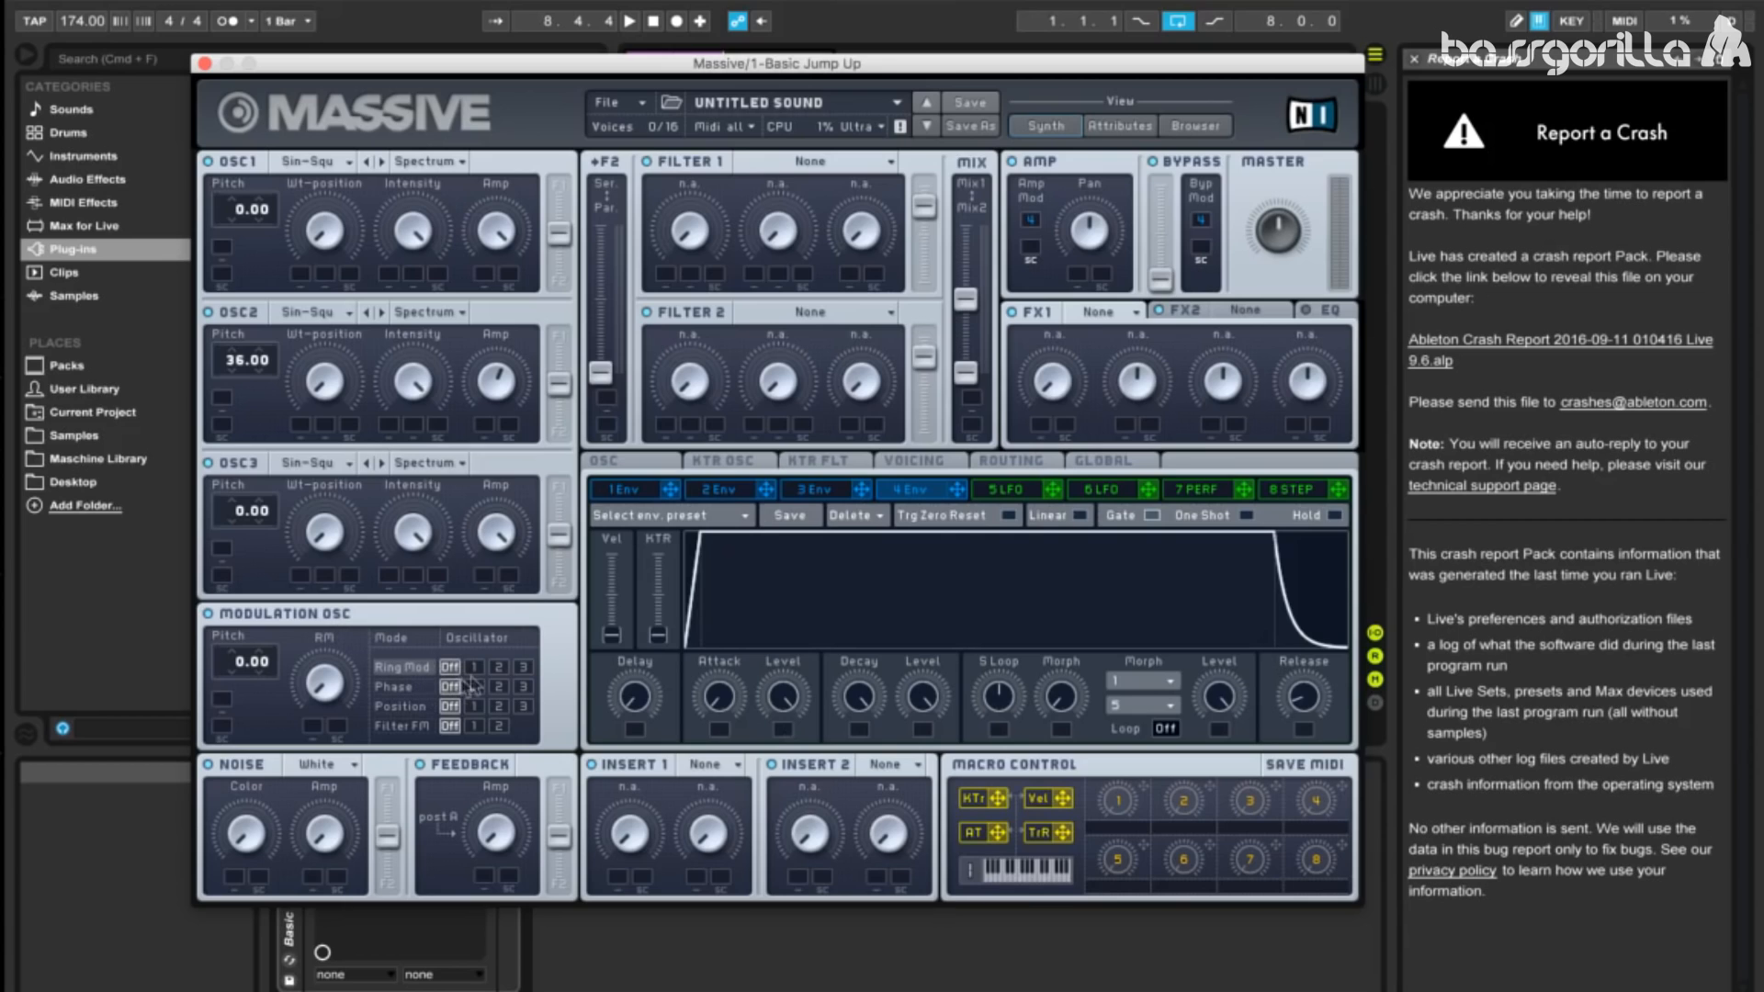
# Step: Route the modulation oscillator's phase modulation to oscillator 3 and set its pitch to 41.00
pyautogui.click(523, 688)
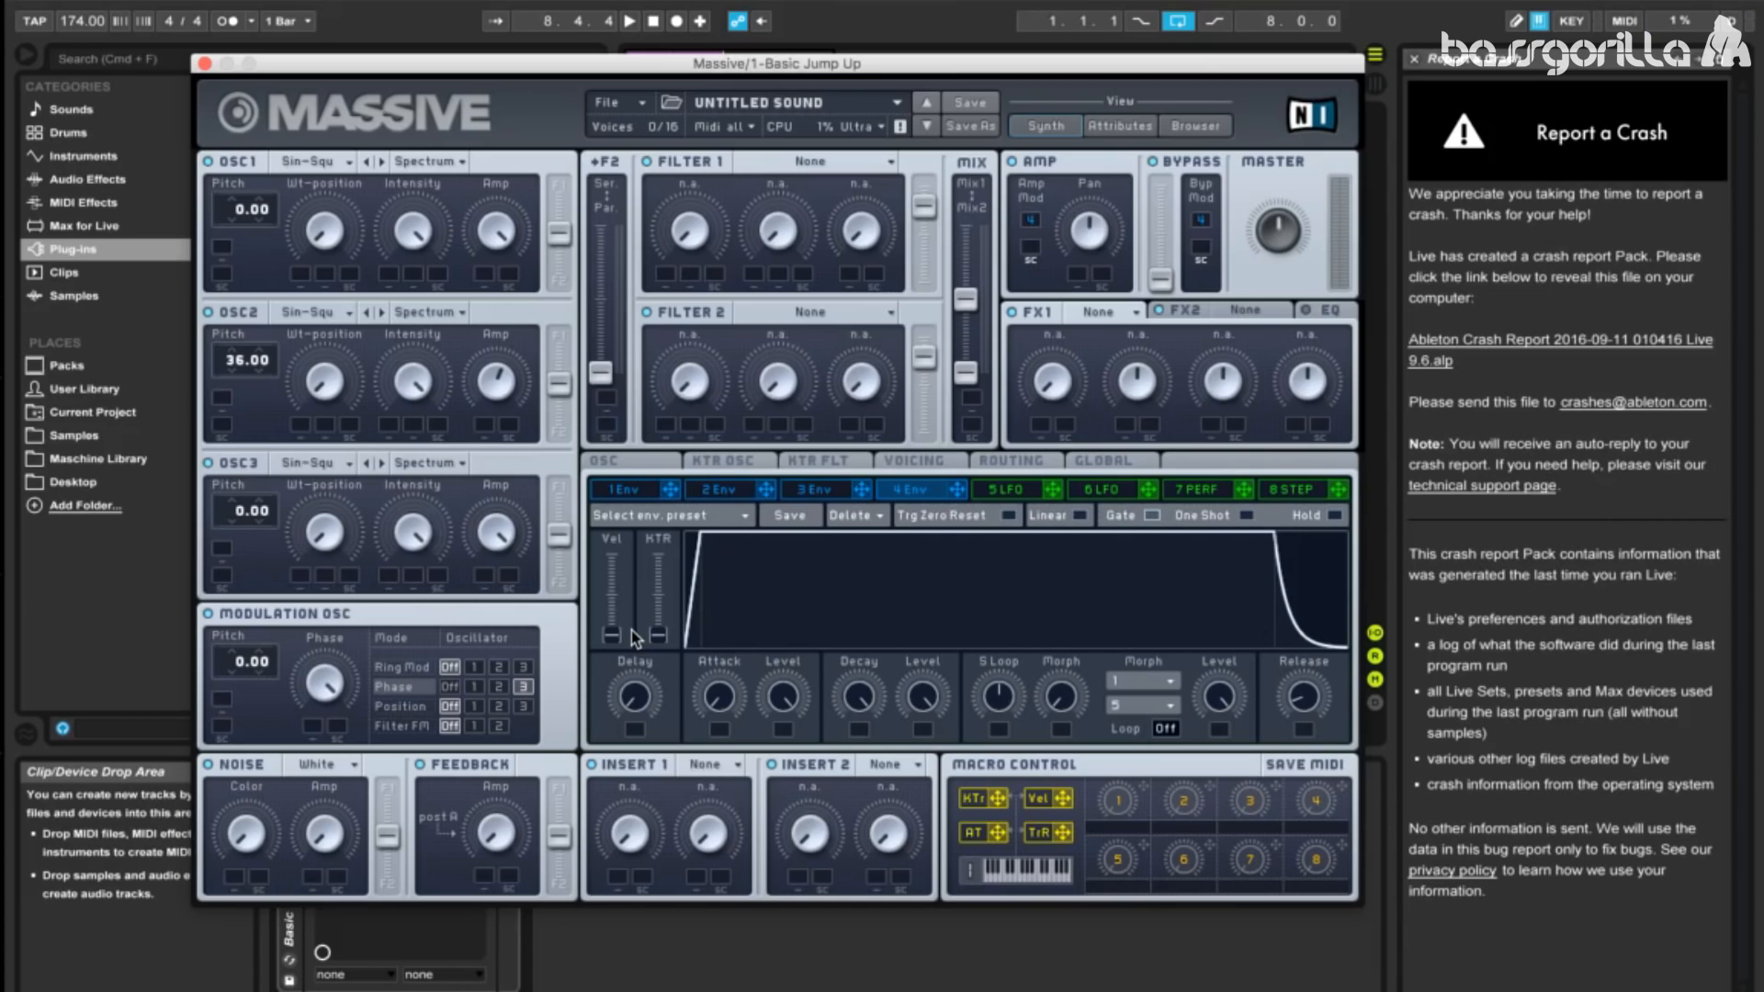
pyautogui.moveTo(244, 666); pyautogui.dragTo(236, 557)
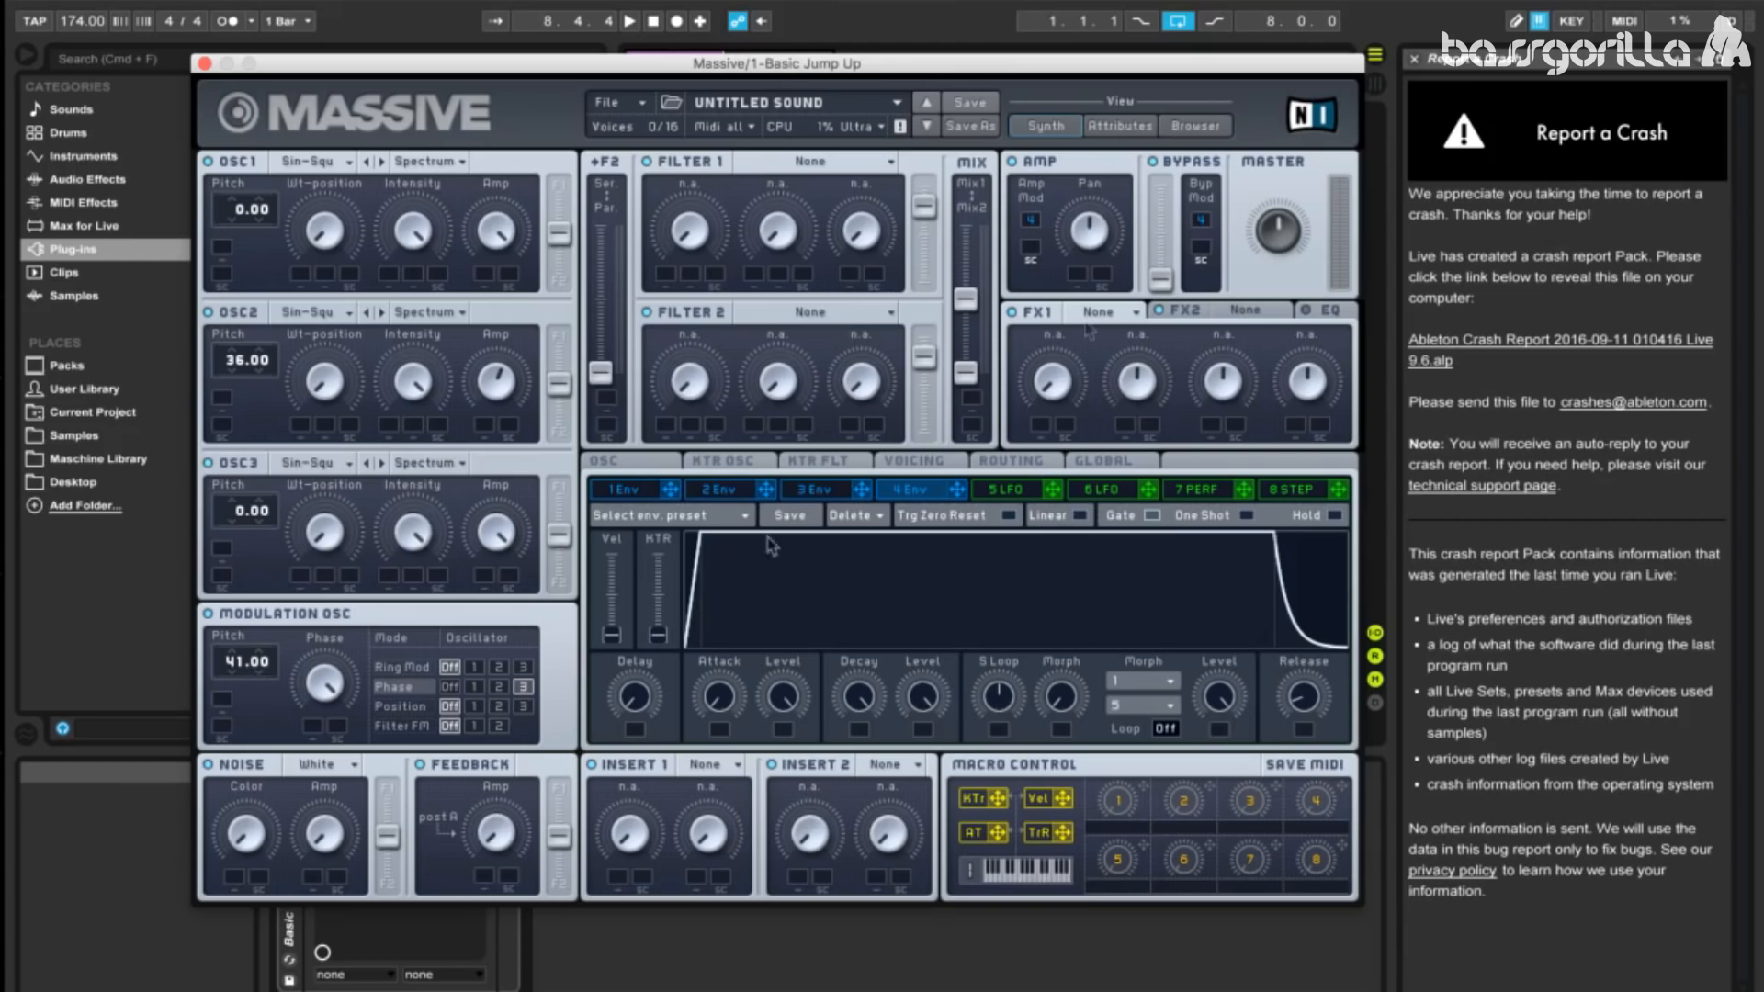
# Step: Lower the master volume and route all three oscillators fully into Filter 1
pyautogui.moveTo(1279, 236); pyautogui.dragTo(1280, 271)
pyautogui.moveTo(560, 534); pyautogui.dragTo(560, 490)
pyautogui.moveTo(559, 385); pyautogui.dragTo(559, 338)
pyautogui.moveTo(559, 234); pyautogui.dragTo(570, 166)
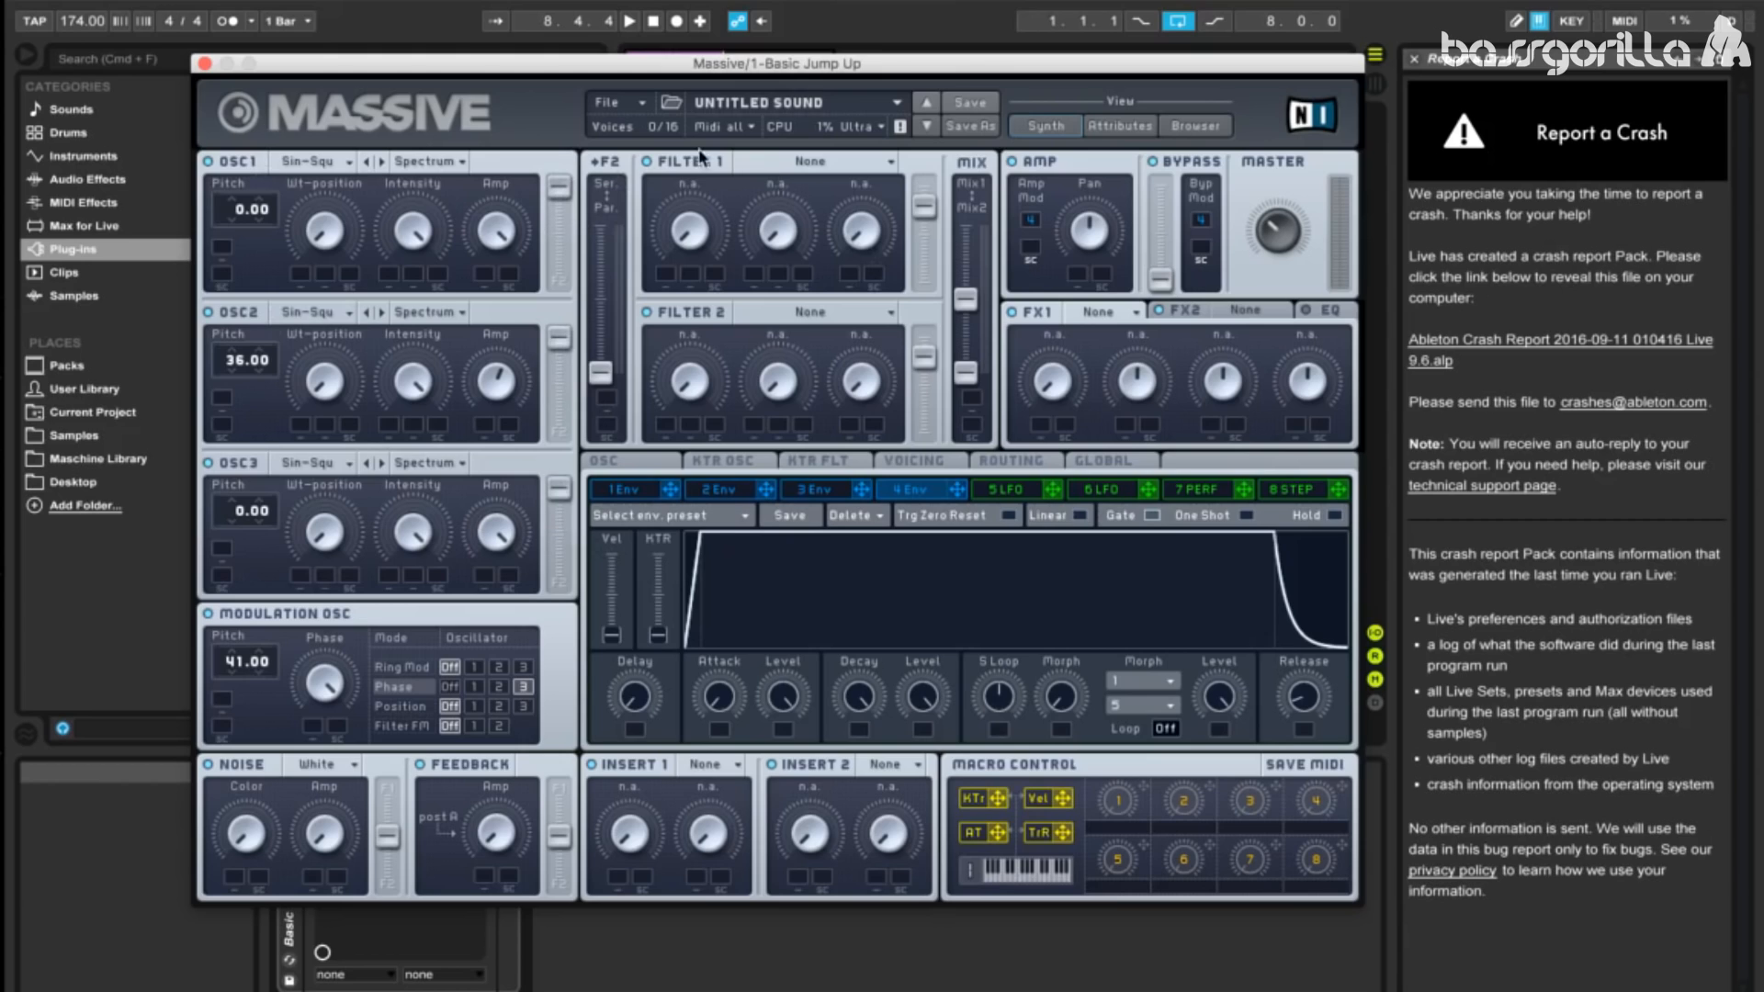
# Step: Set Filter 1 to Comb, adjusting its pitch, damping and feedback, with the filter mix fully at Mix1
pyautogui.click(776, 166)
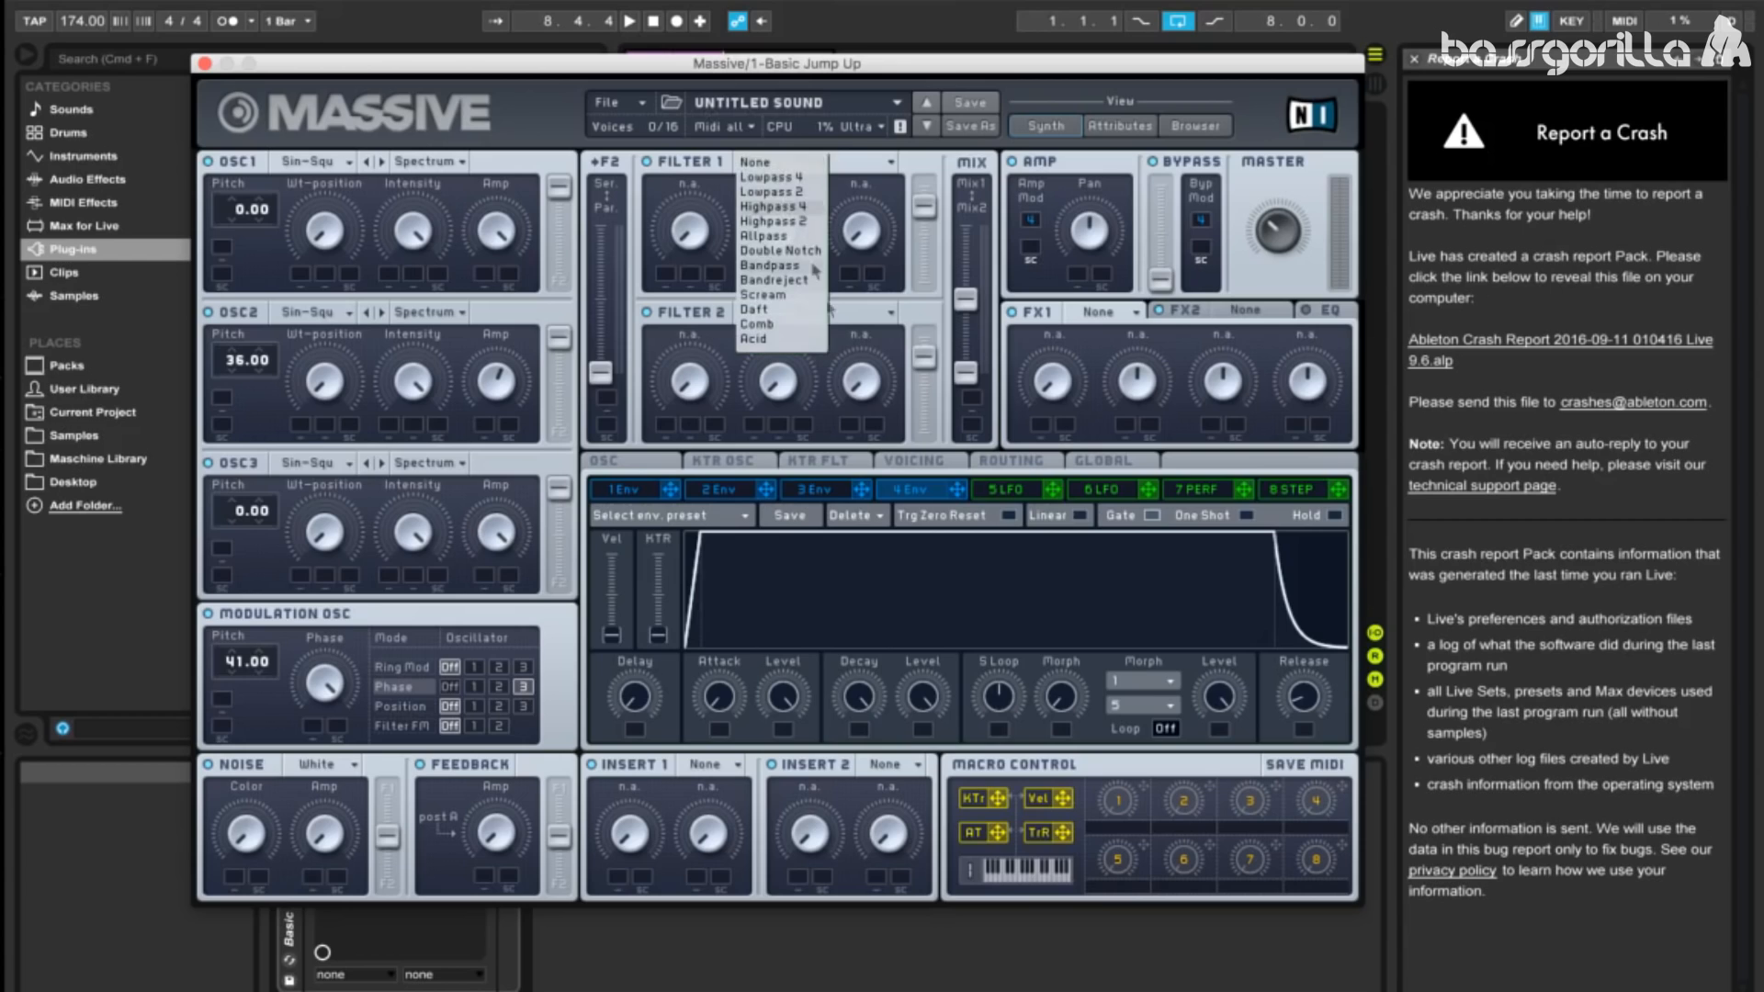
pyautogui.click(807, 324)
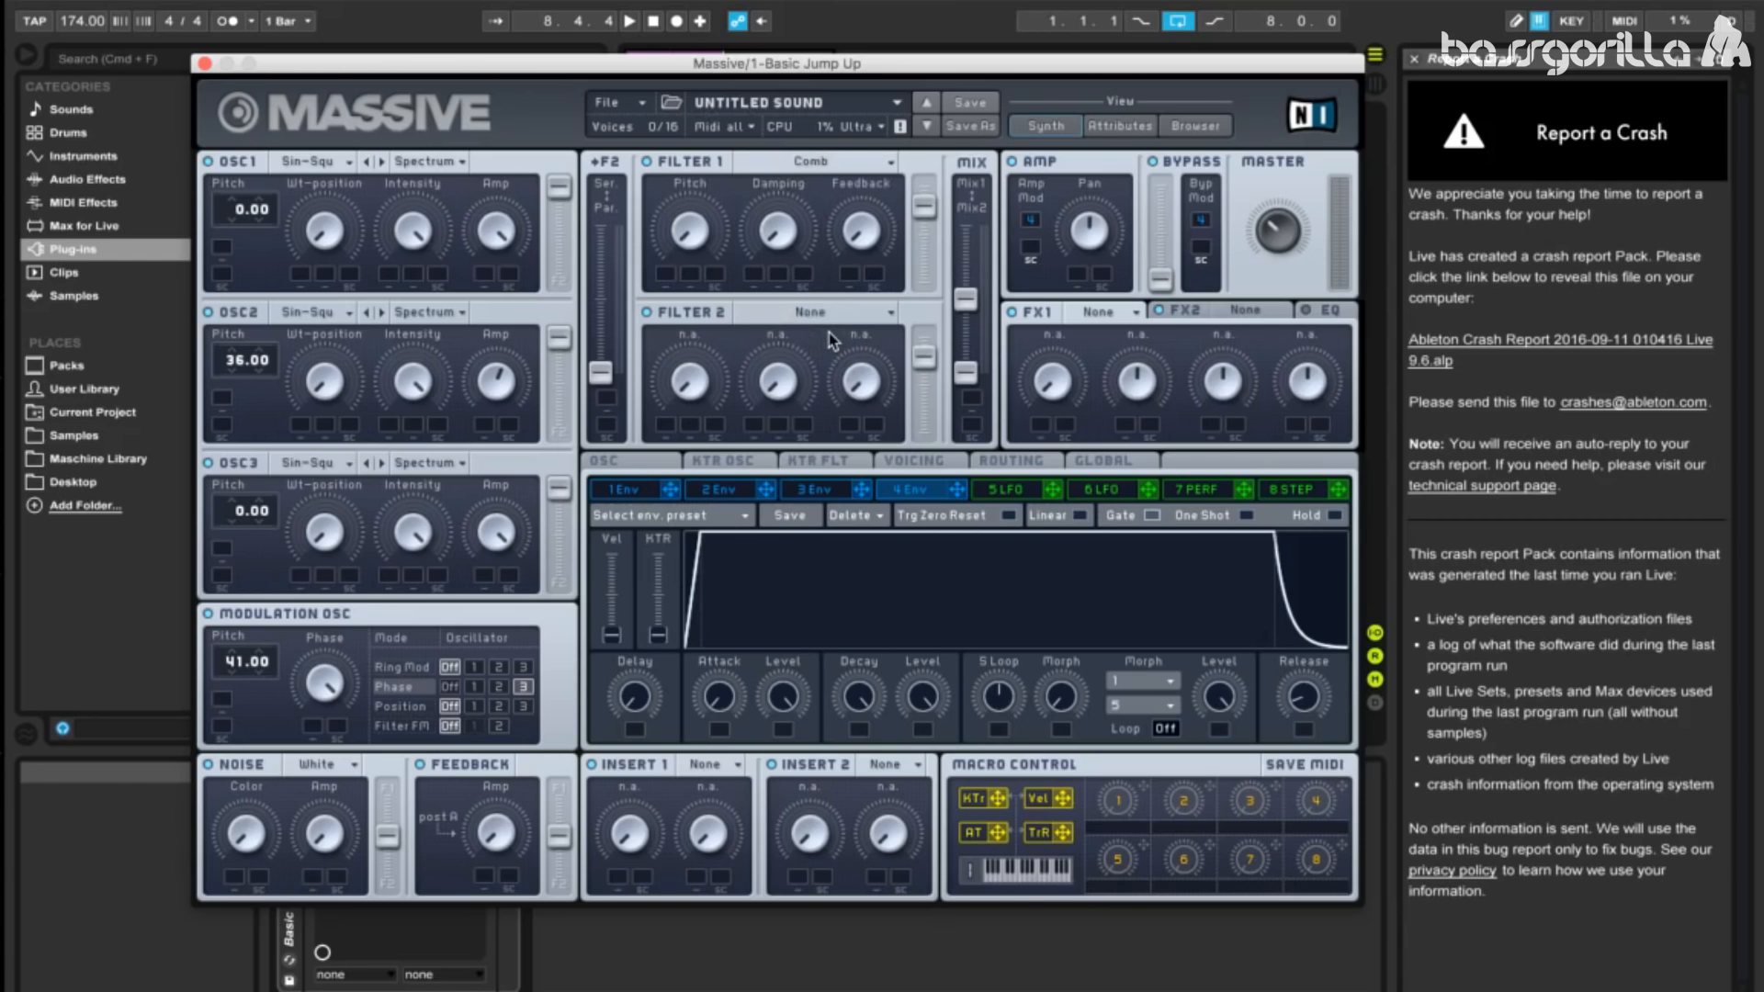
pyautogui.moveTo(965, 372); pyautogui.dragTo(985, 11)
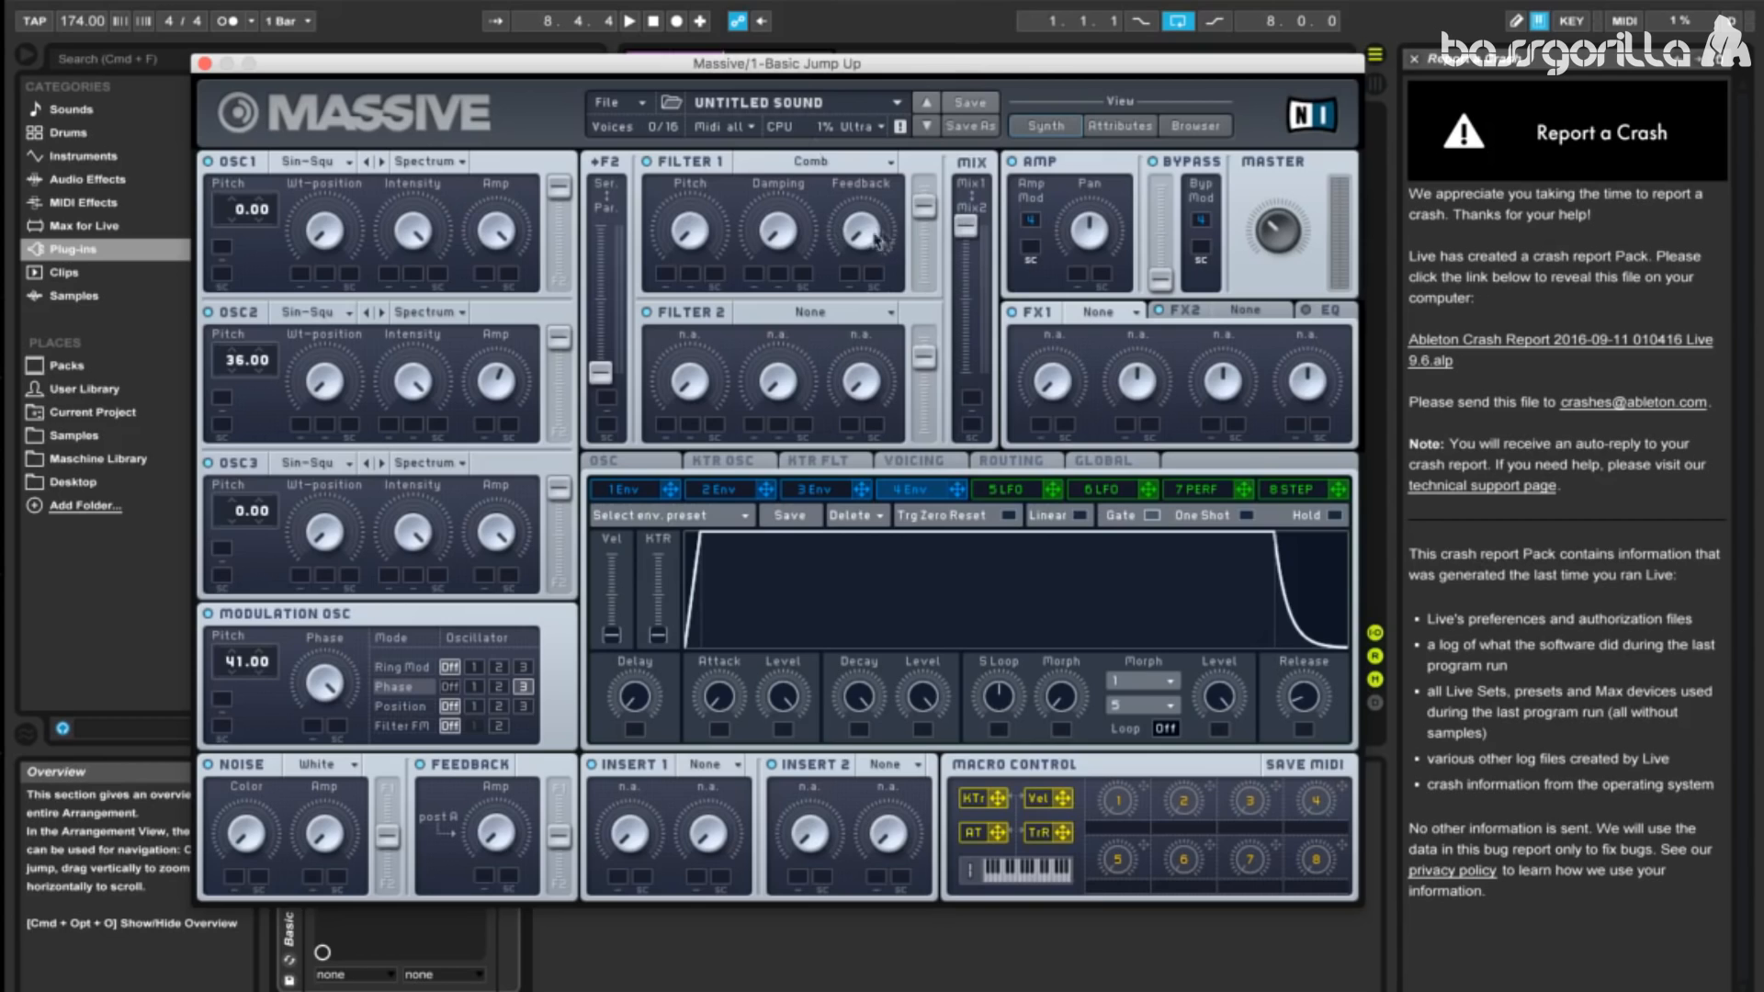
pyautogui.moveTo(965, 226)
pyautogui.mouseDown()
pyautogui.moveTo(963, 269)
pyautogui.moveTo(960, 229)
pyautogui.mouseUp()
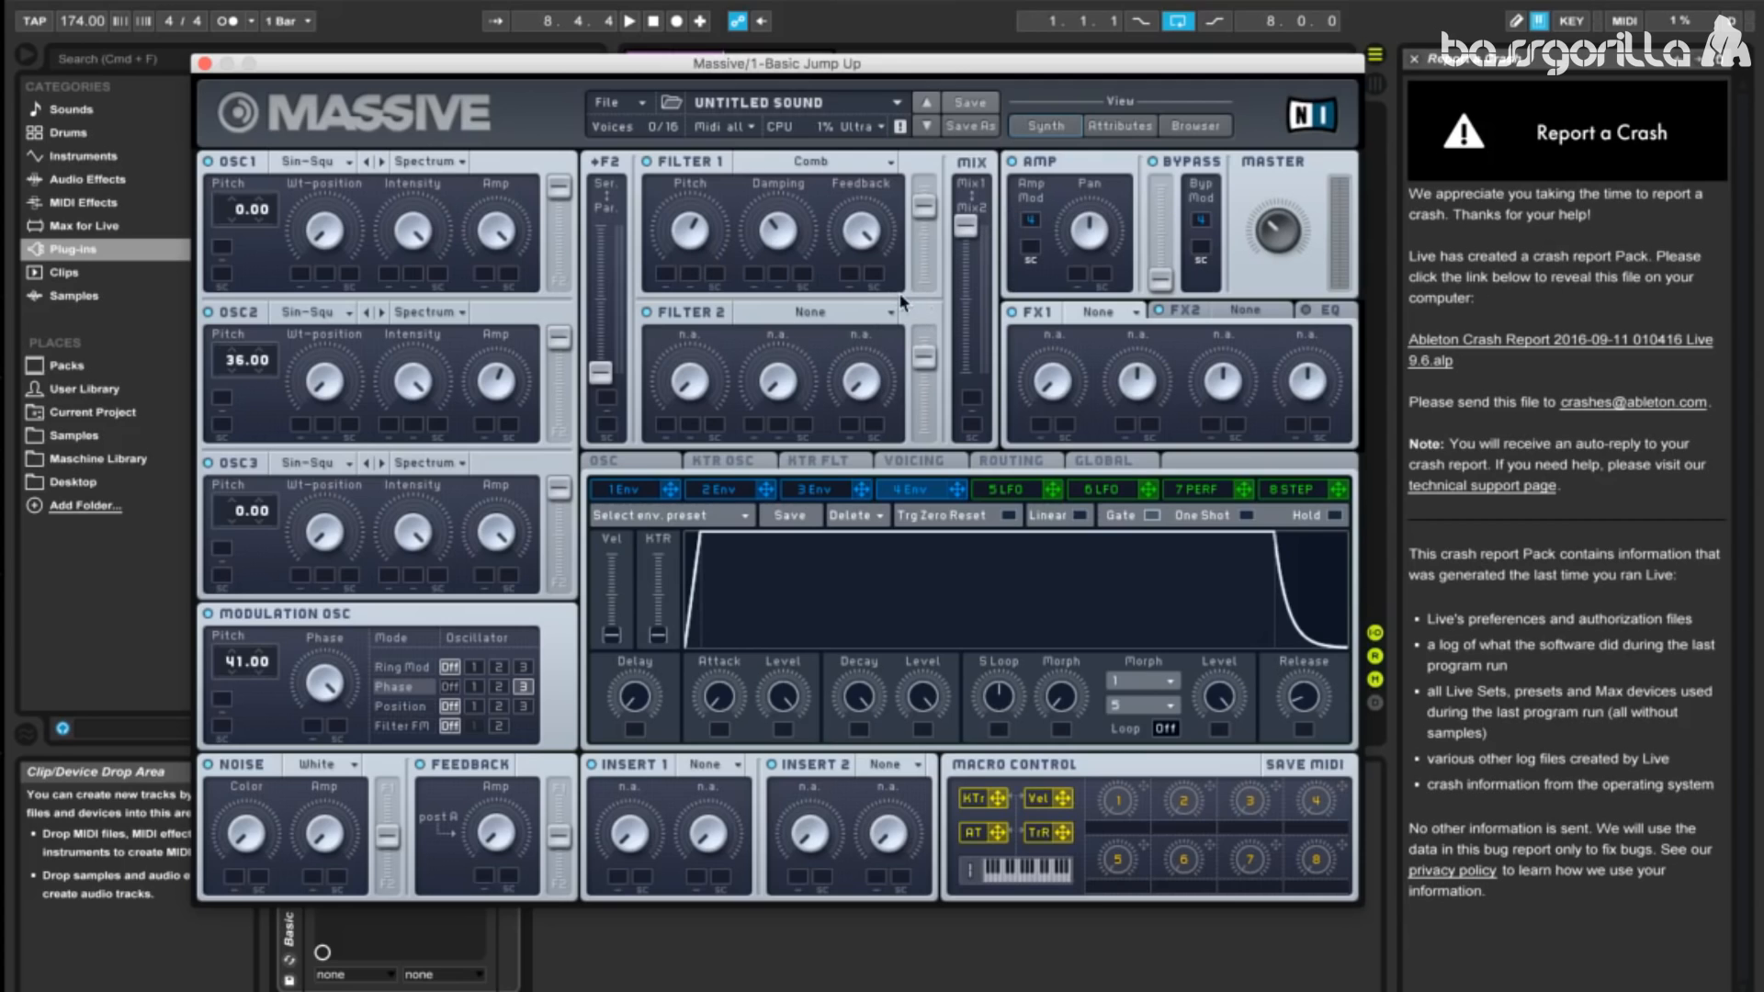
# Step: Set Filter 2 to Lowpass 4 with a raised cutoff, routed in series and mixed fully to Mix2
pyautogui.click(788, 312)
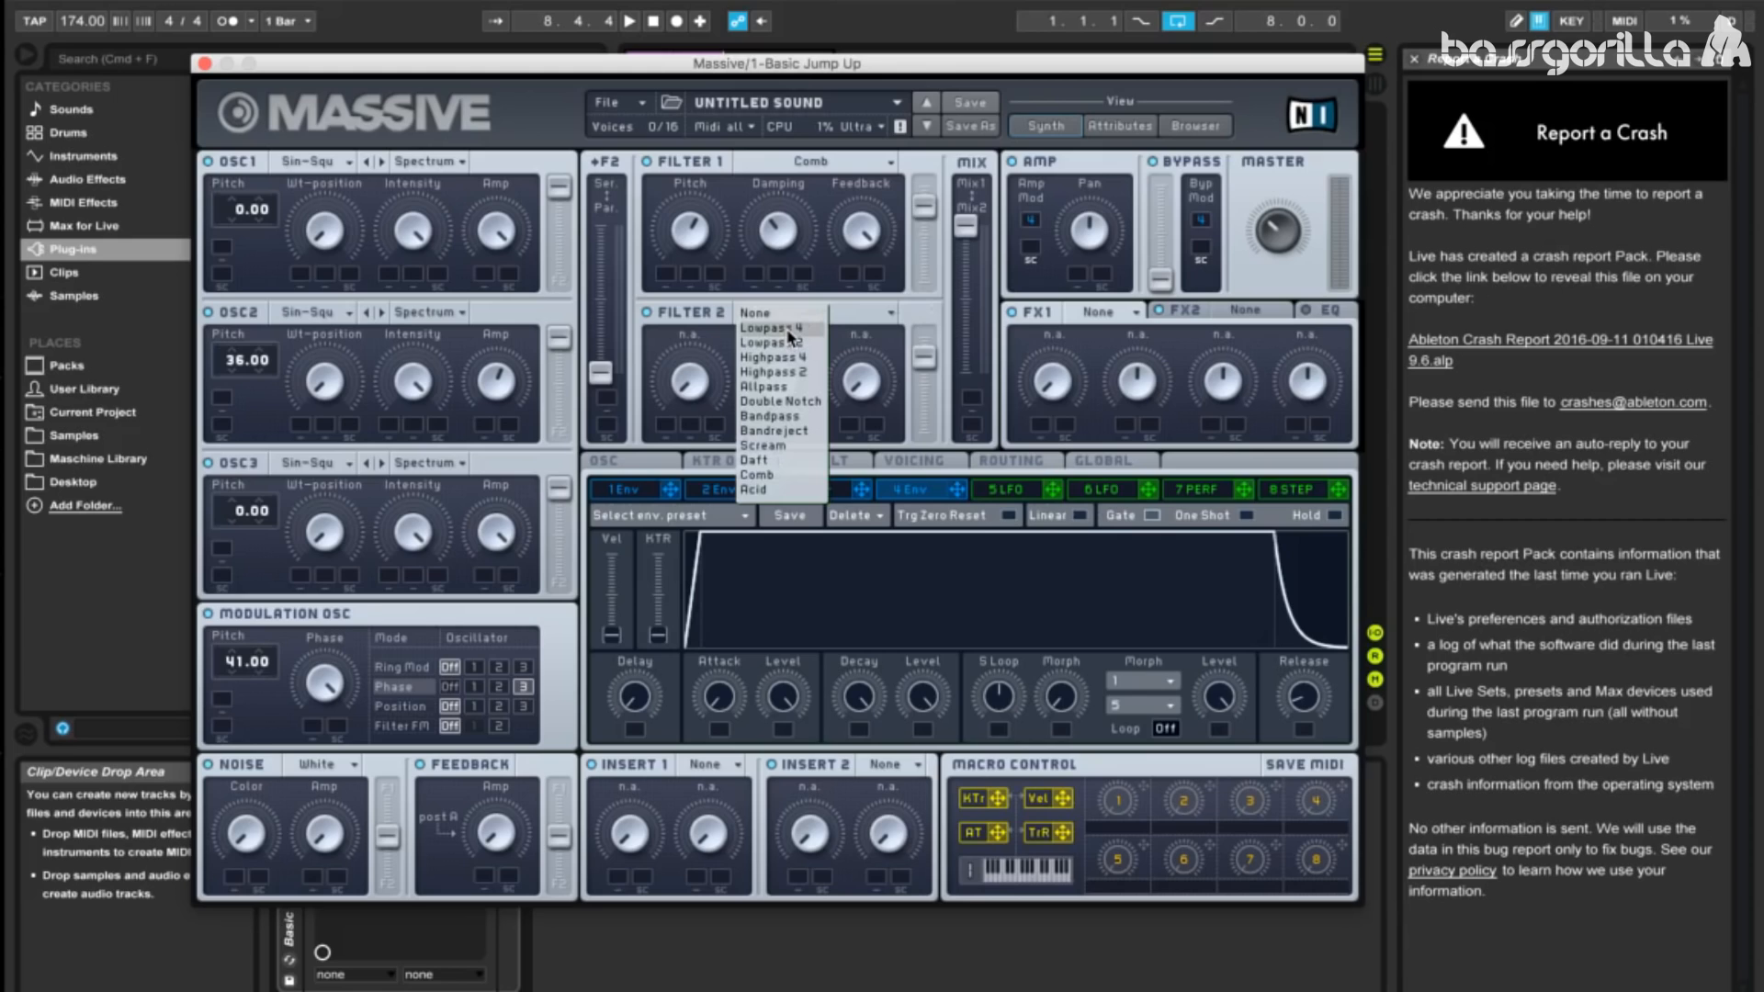
pyautogui.click(787, 330)
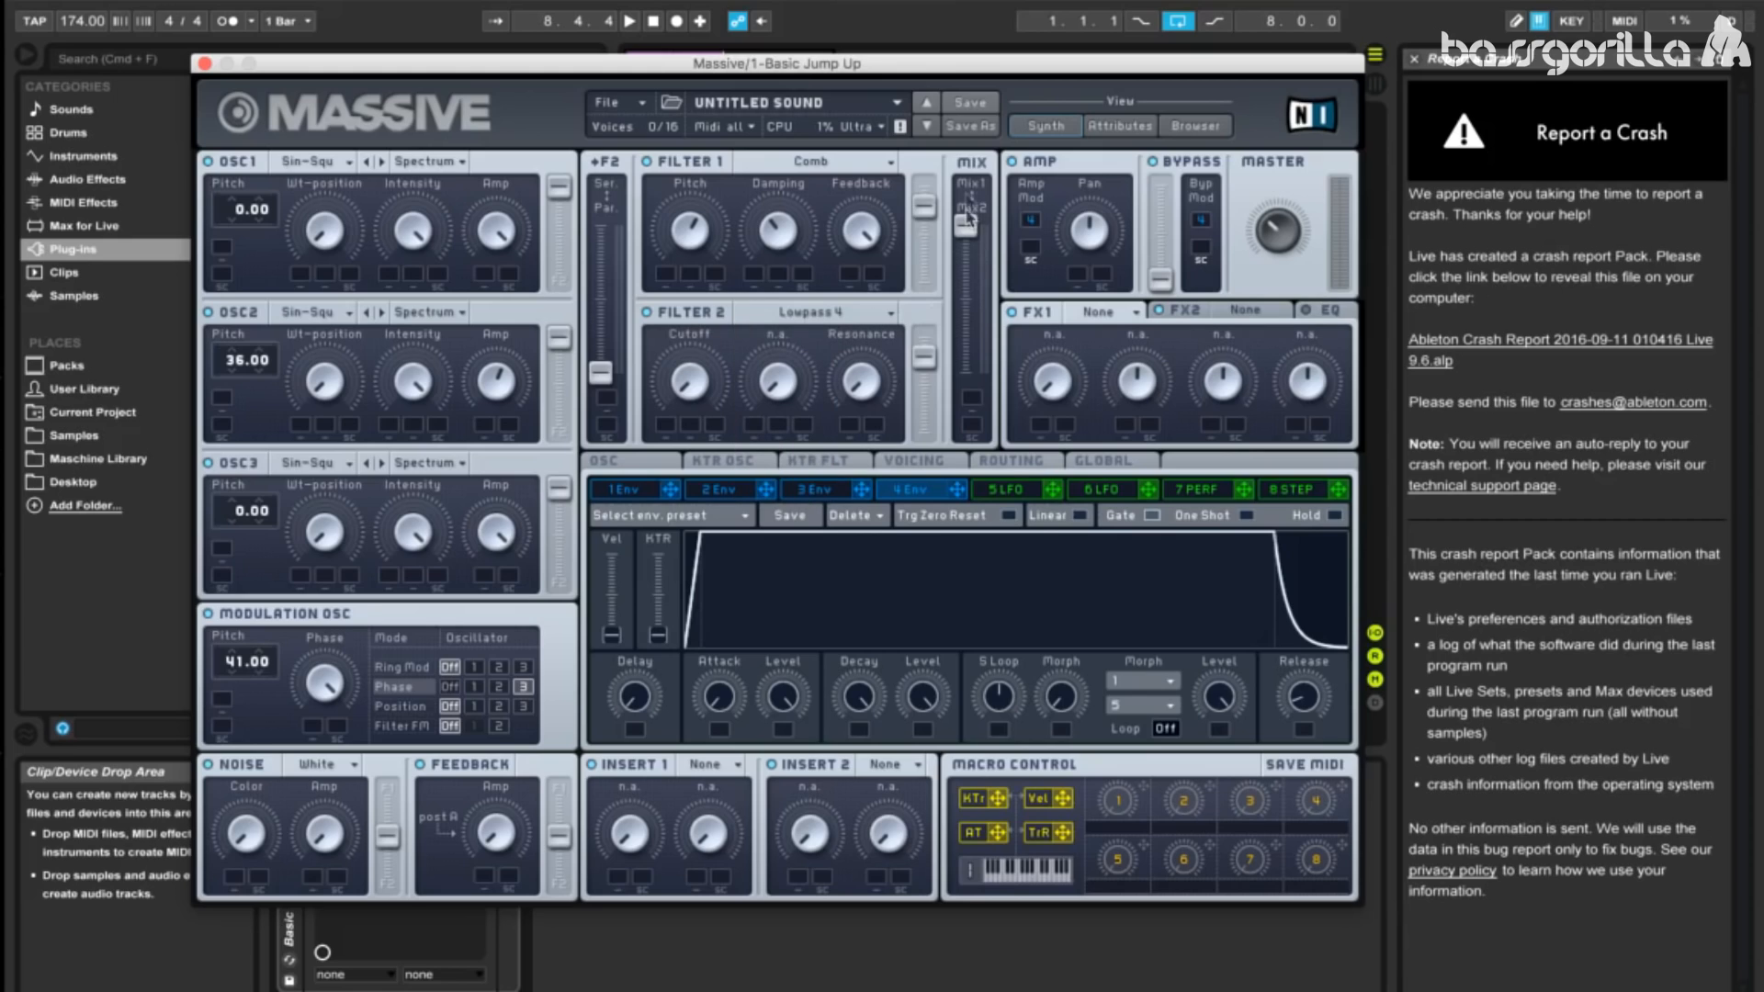
pyautogui.moveTo(967, 238); pyautogui.dragTo(968, 377)
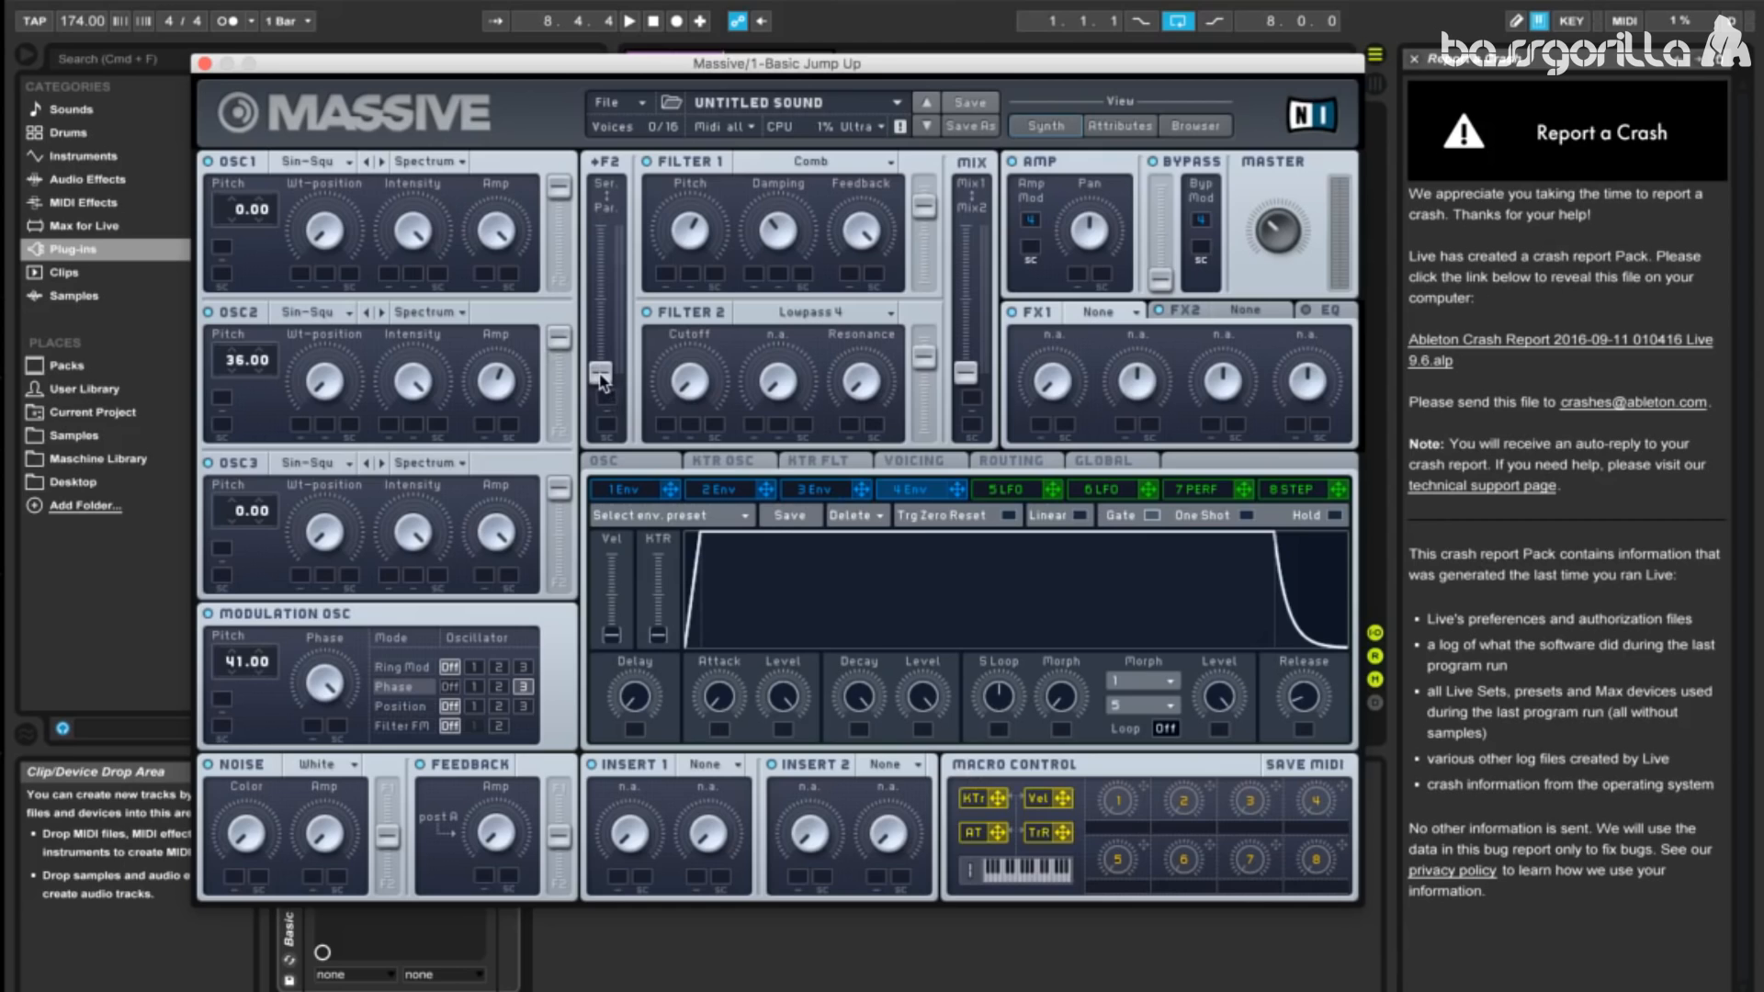
pyautogui.moveTo(600, 380); pyautogui.dragTo(601, 228)
pyautogui.moveTo(692, 384); pyautogui.dragTo(696, 303)
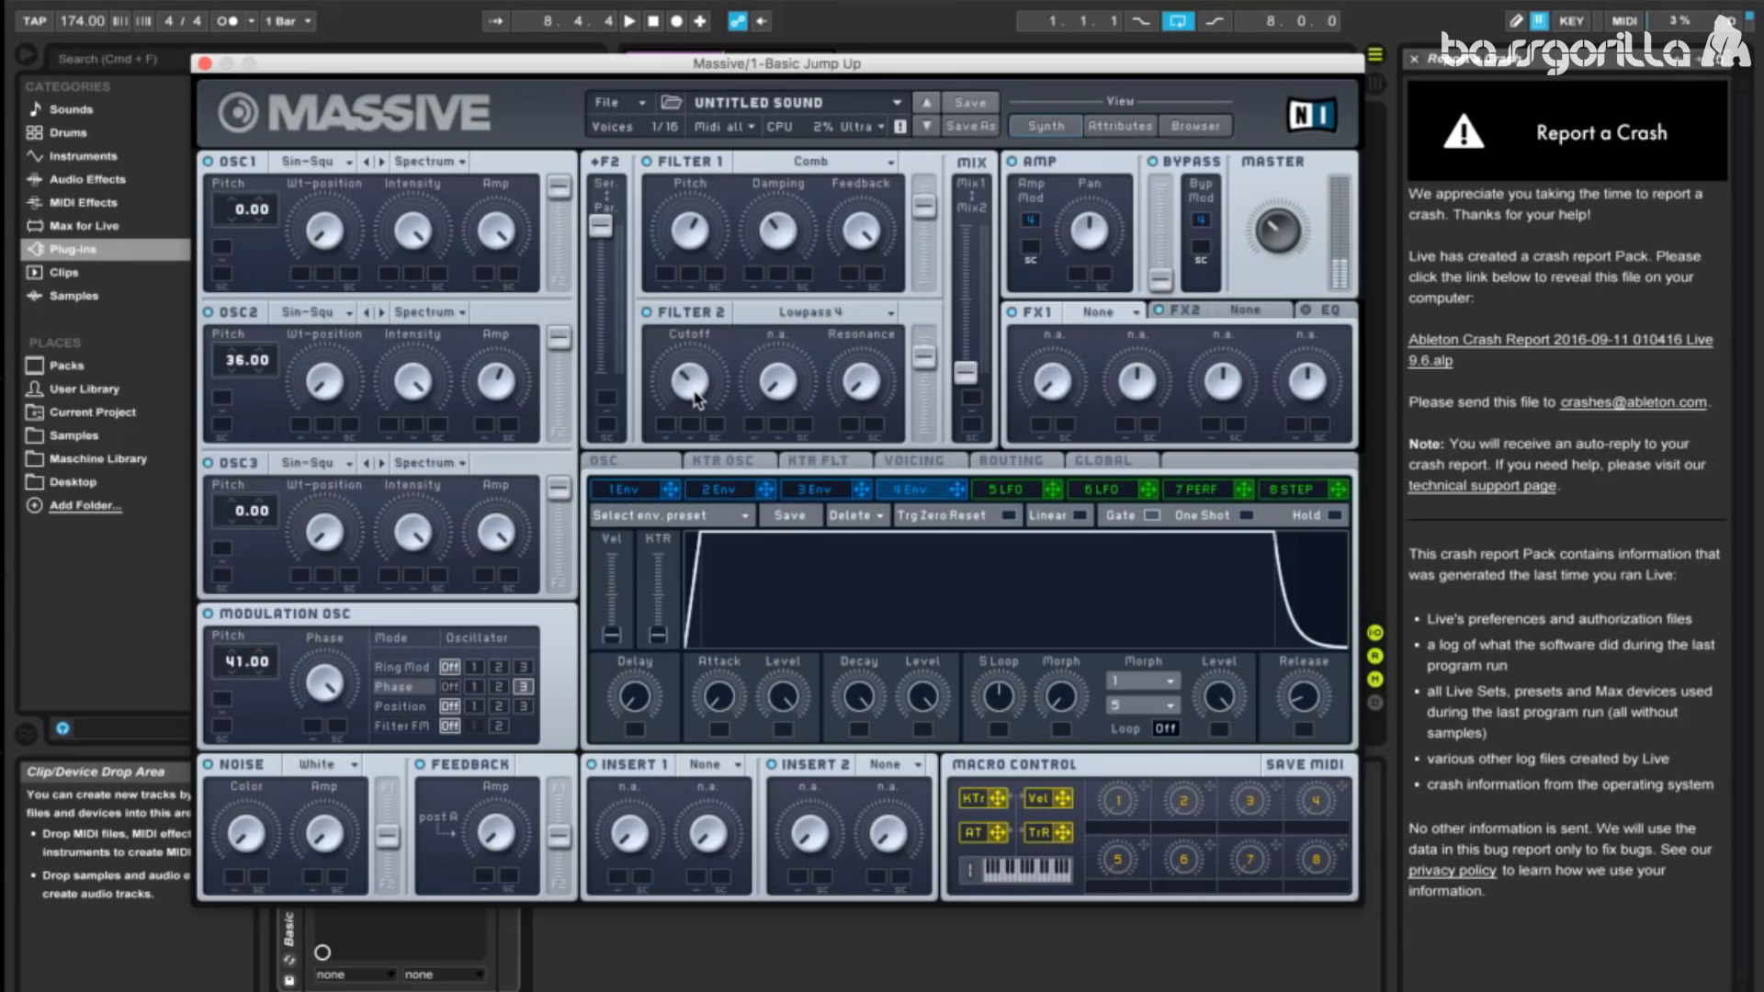
# Step: Assign LFO 5 to Filter 2's cutoff and set an upward modulation range
pyautogui.click(1003, 492)
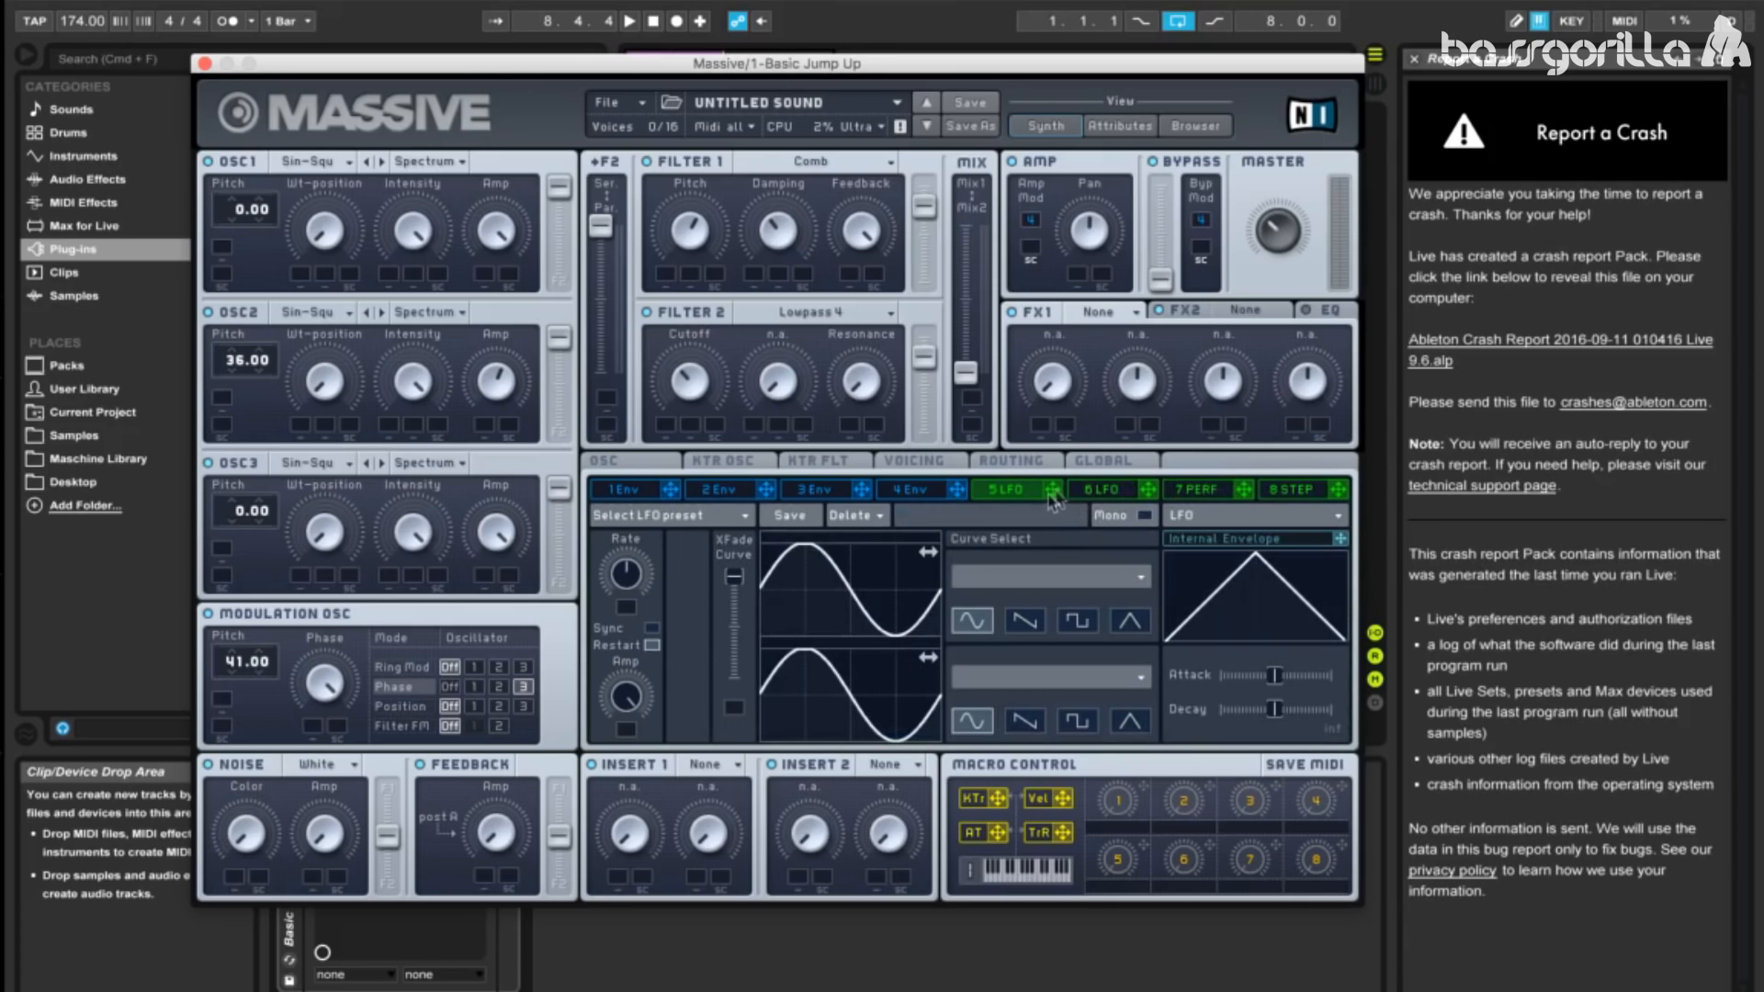
pyautogui.moveTo(1057, 495); pyautogui.dragTo(668, 426)
pyautogui.moveTo(666, 424); pyautogui.dragTo(651, 370)
# Step: Load the Tele Tube effect in FX1 and adjust its dry/wet and drive
pyautogui.click(1102, 315)
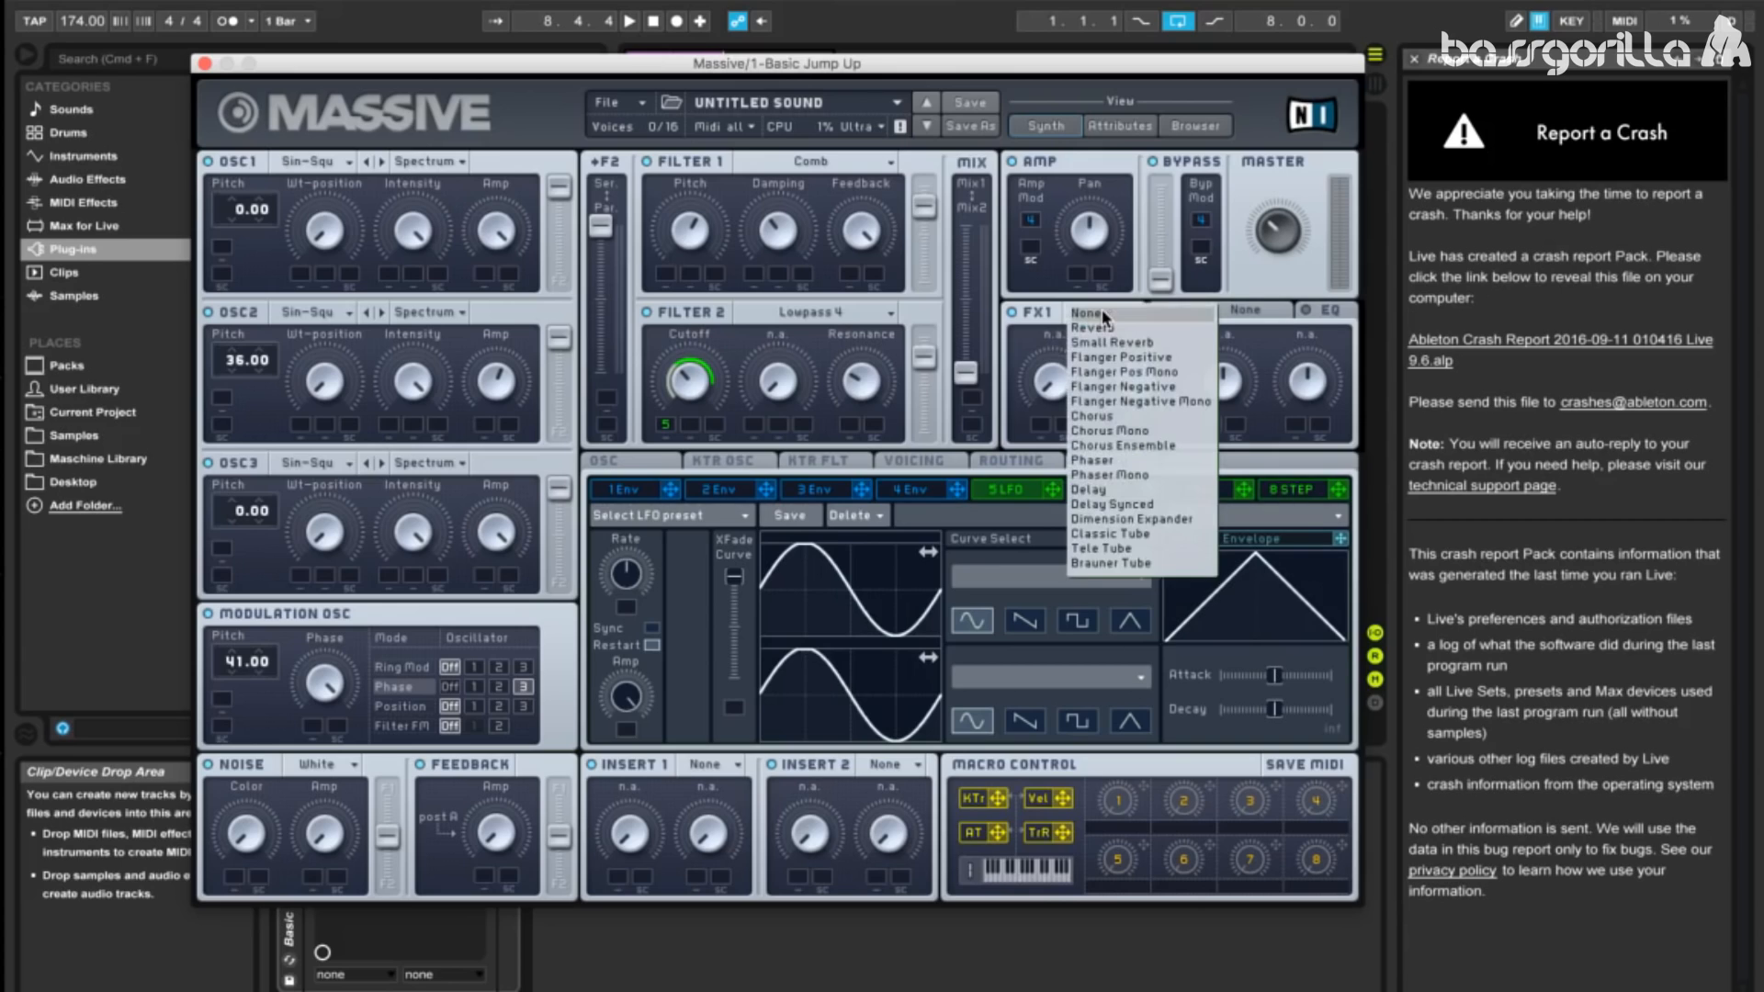
pyautogui.click(1107, 549)
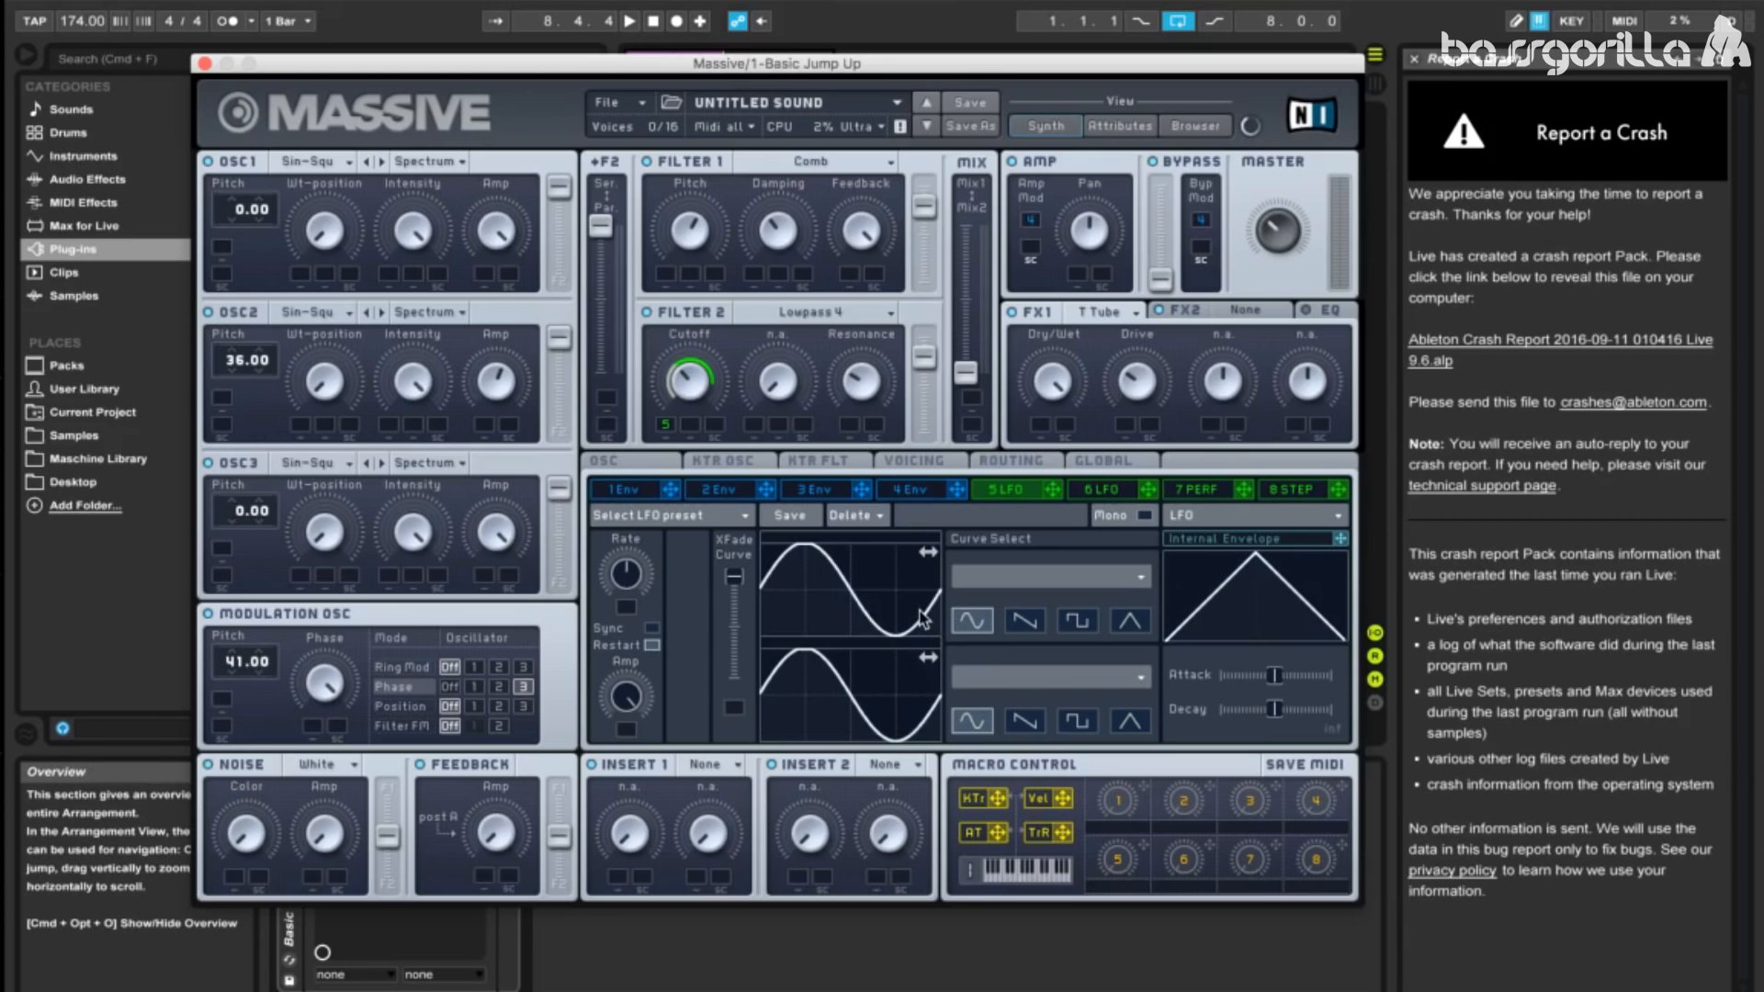
# Step: Sync LFO 5 to the tempo at a ratio of 1/4 and audition the bass loop
pyautogui.click(652, 632)
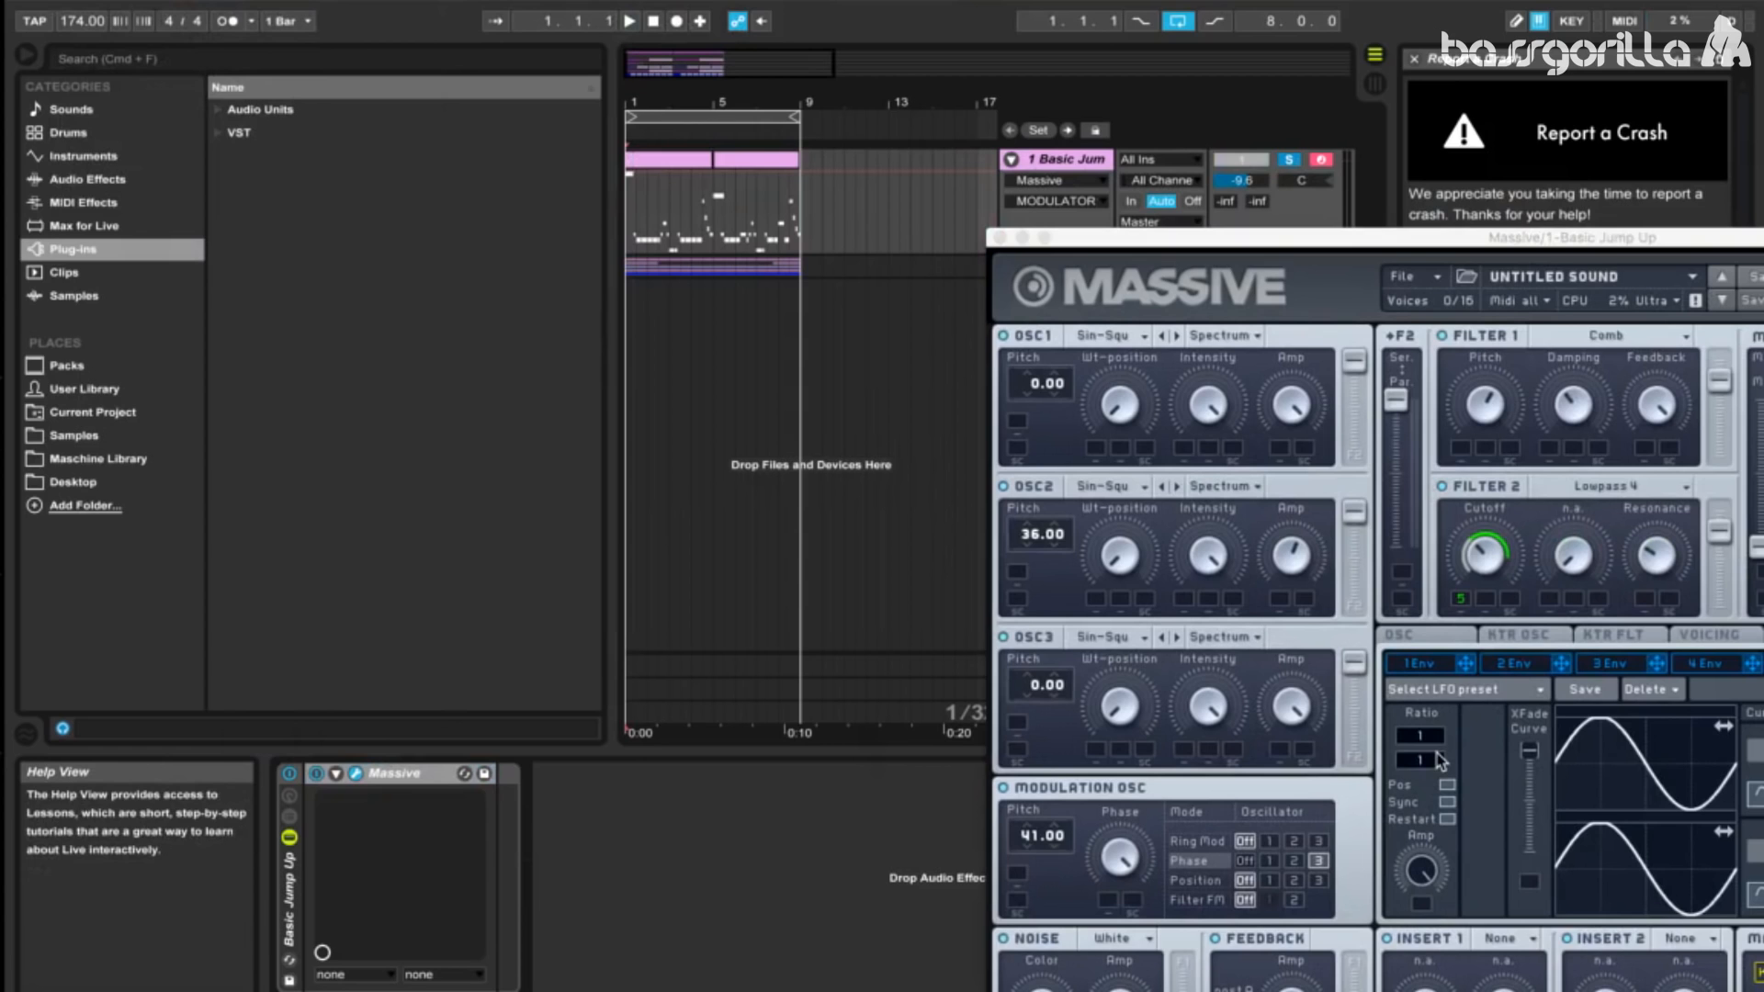
pyautogui.press('space')
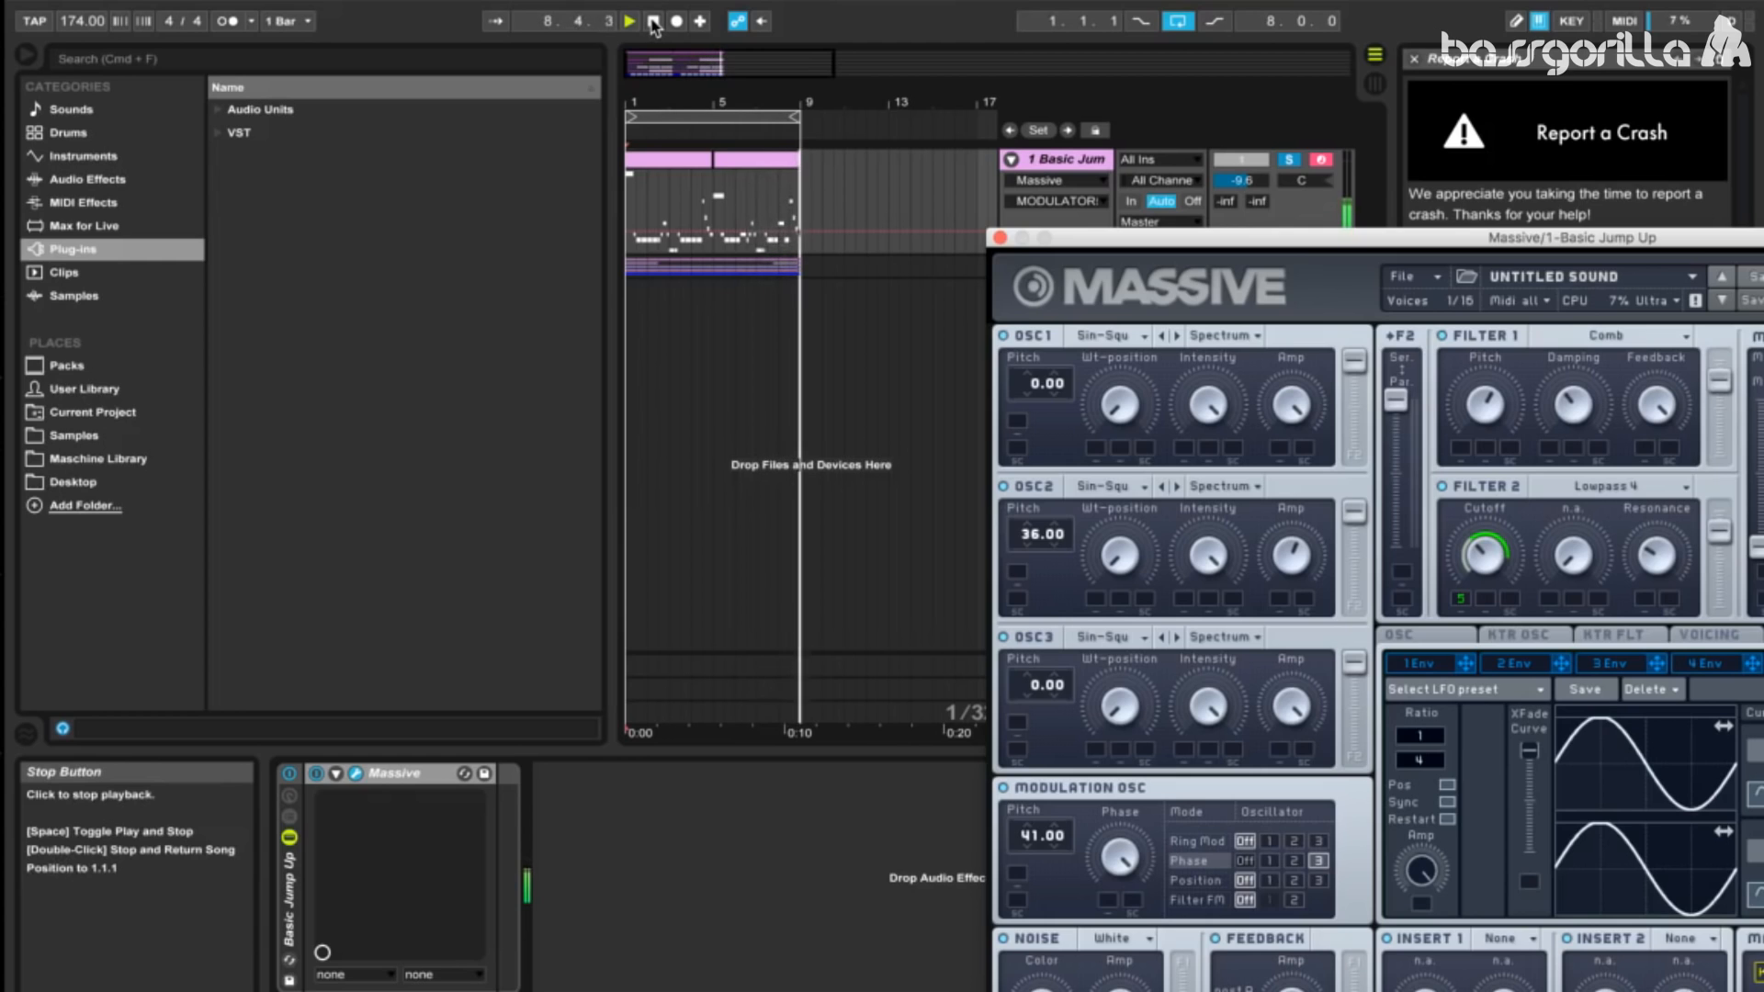
pyautogui.click(655, 21)
# Step: Assign LFO 5 to the sidechain modulation slot of the amp
pyautogui.moveTo(1289, 249); pyautogui.dragTo(555, 59)
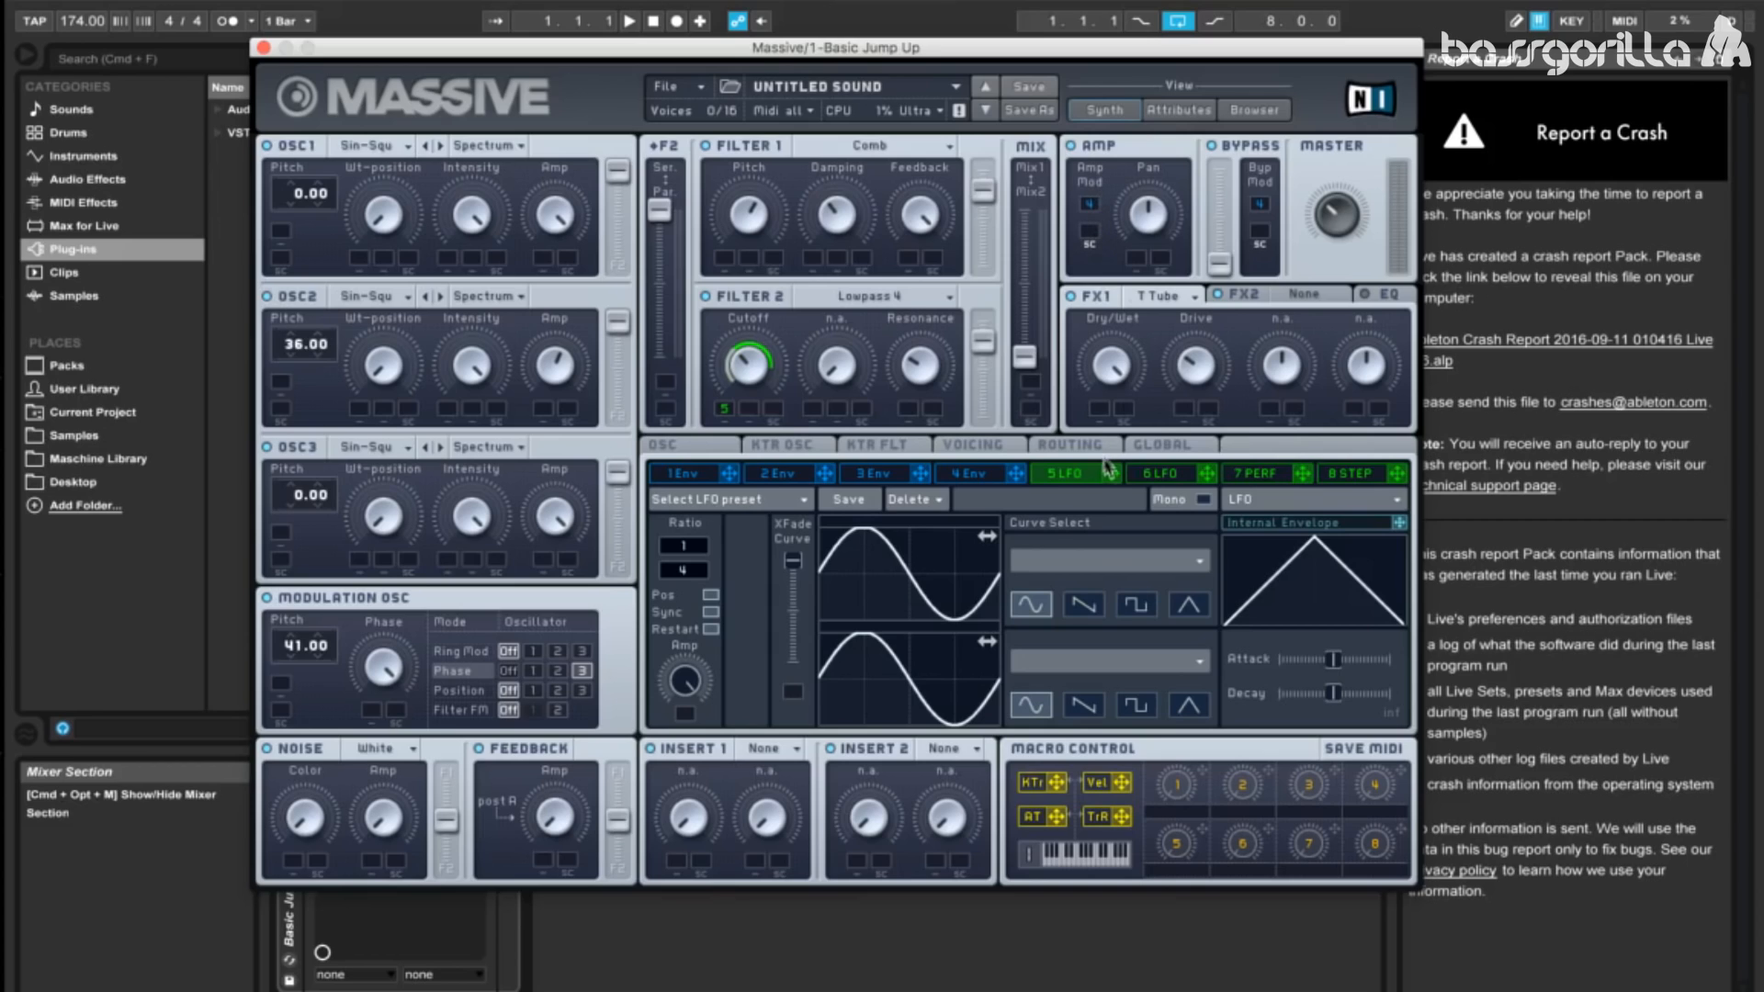
pyautogui.moveTo(1108, 472); pyautogui.dragTo(1090, 232)
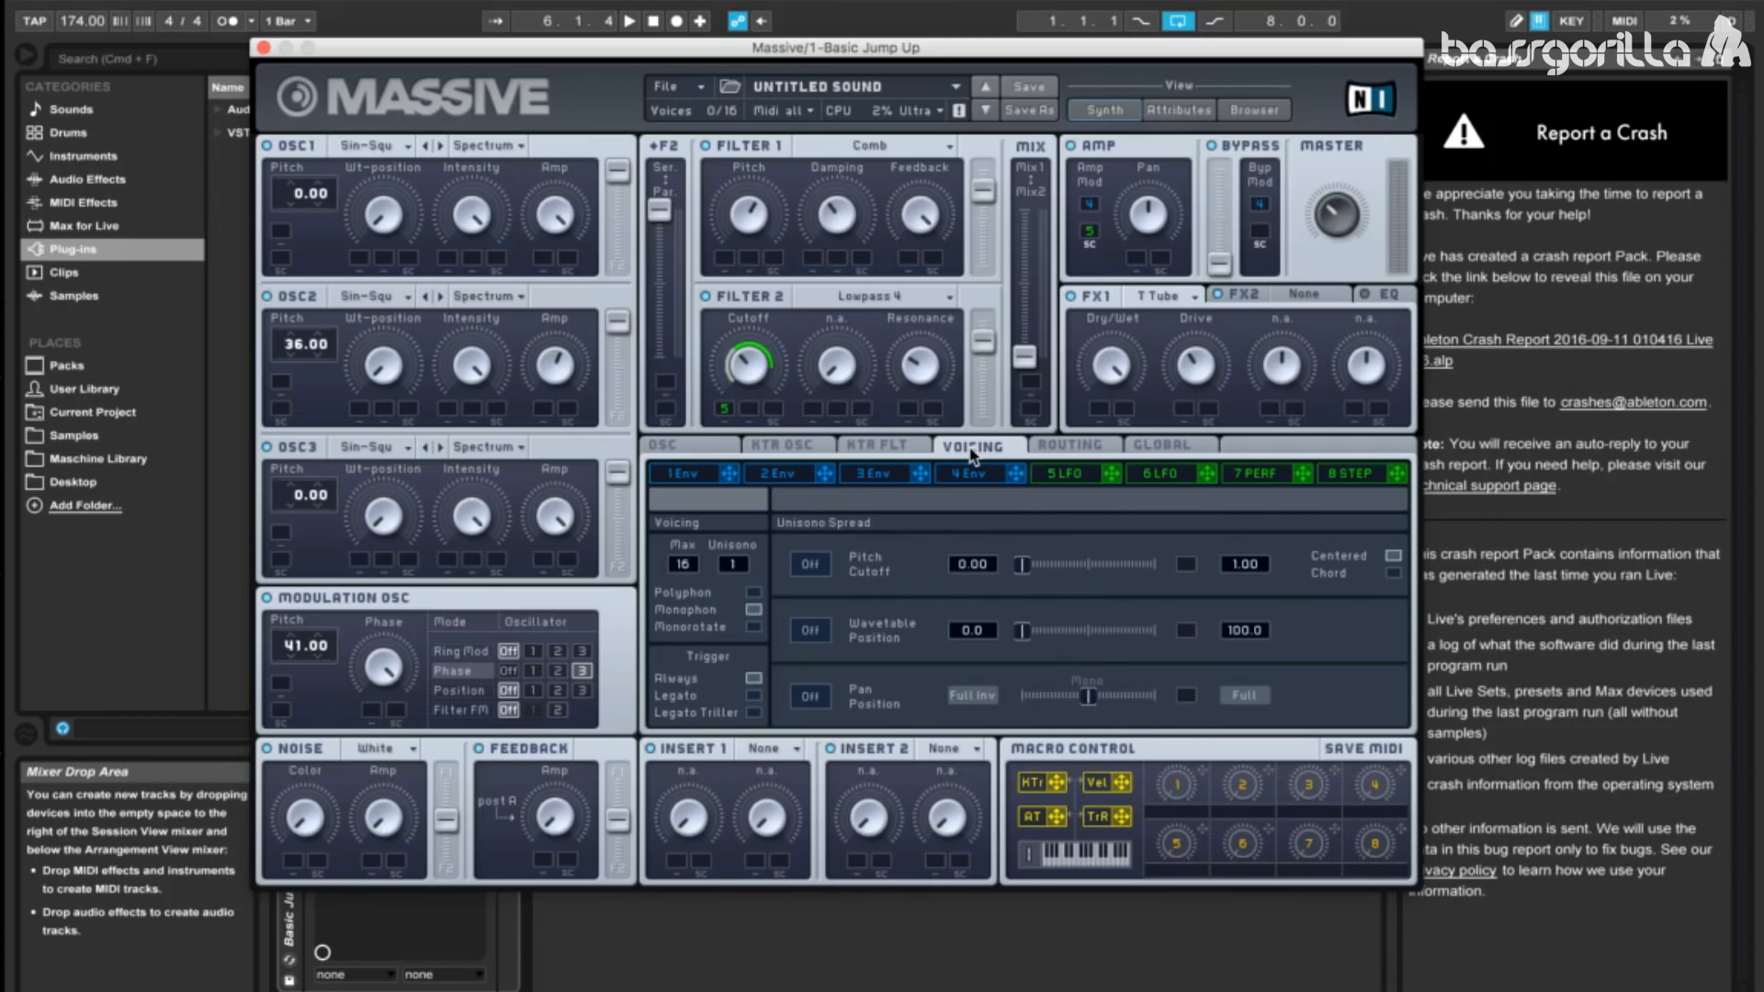
# Step: Set the unison voices to 3 and enable the pitch cutoff spread with a slight amount
pyautogui.click(1043, 476)
pyautogui.click(999, 449)
pyautogui.moveTo(751, 574); pyautogui.dragTo(747, 553)
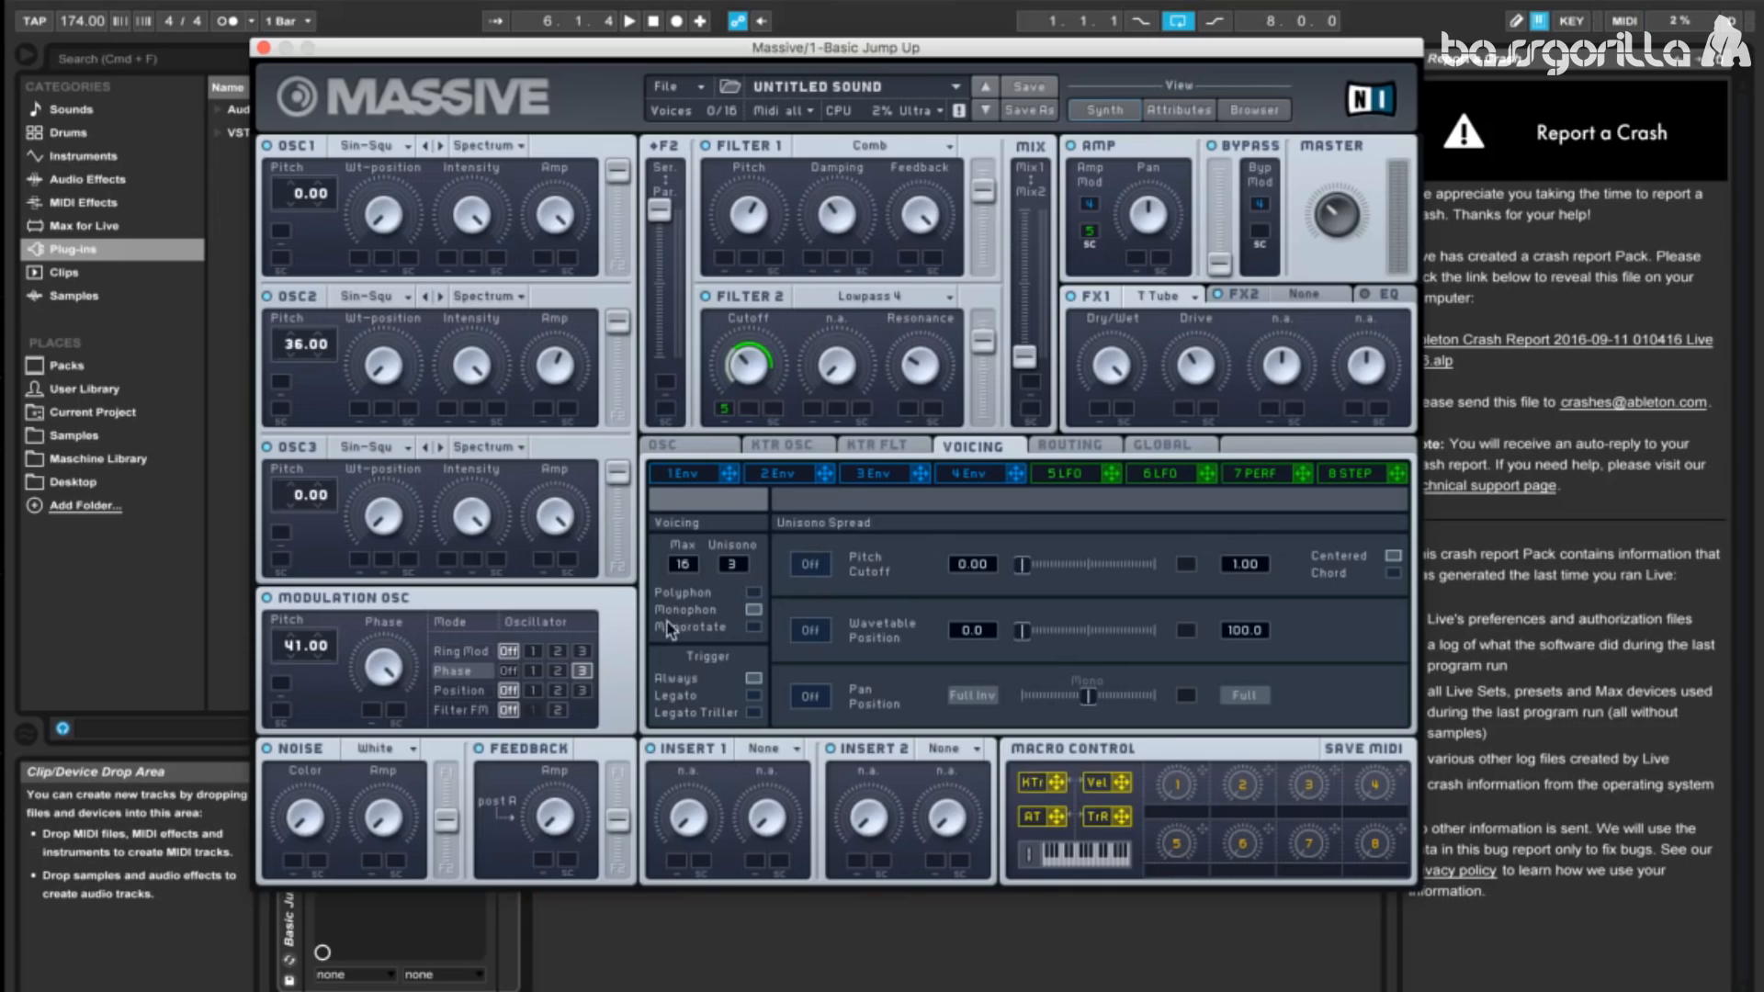
pyautogui.click(808, 565)
pyautogui.moveTo(1023, 570); pyautogui.dragTo(1034, 579)
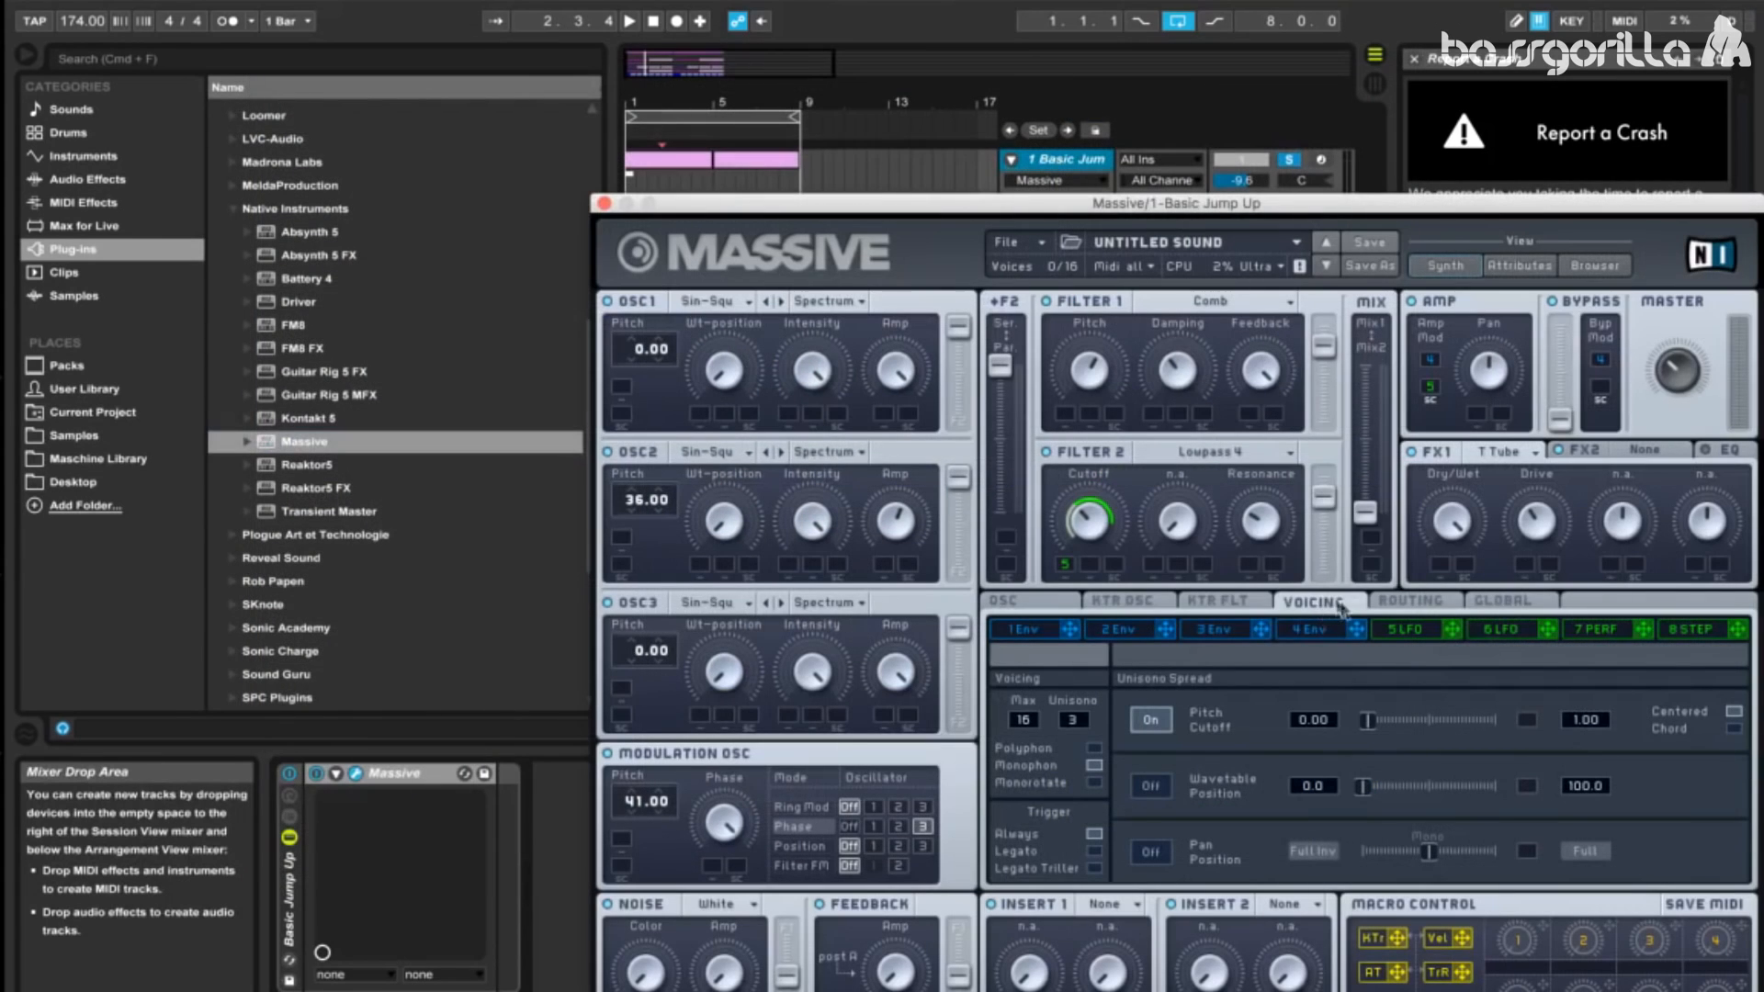
# Step: Enable Restart via Gate for the oscillator phases and arm the Basic Jump Up track for recording
pyautogui.click(1011, 603)
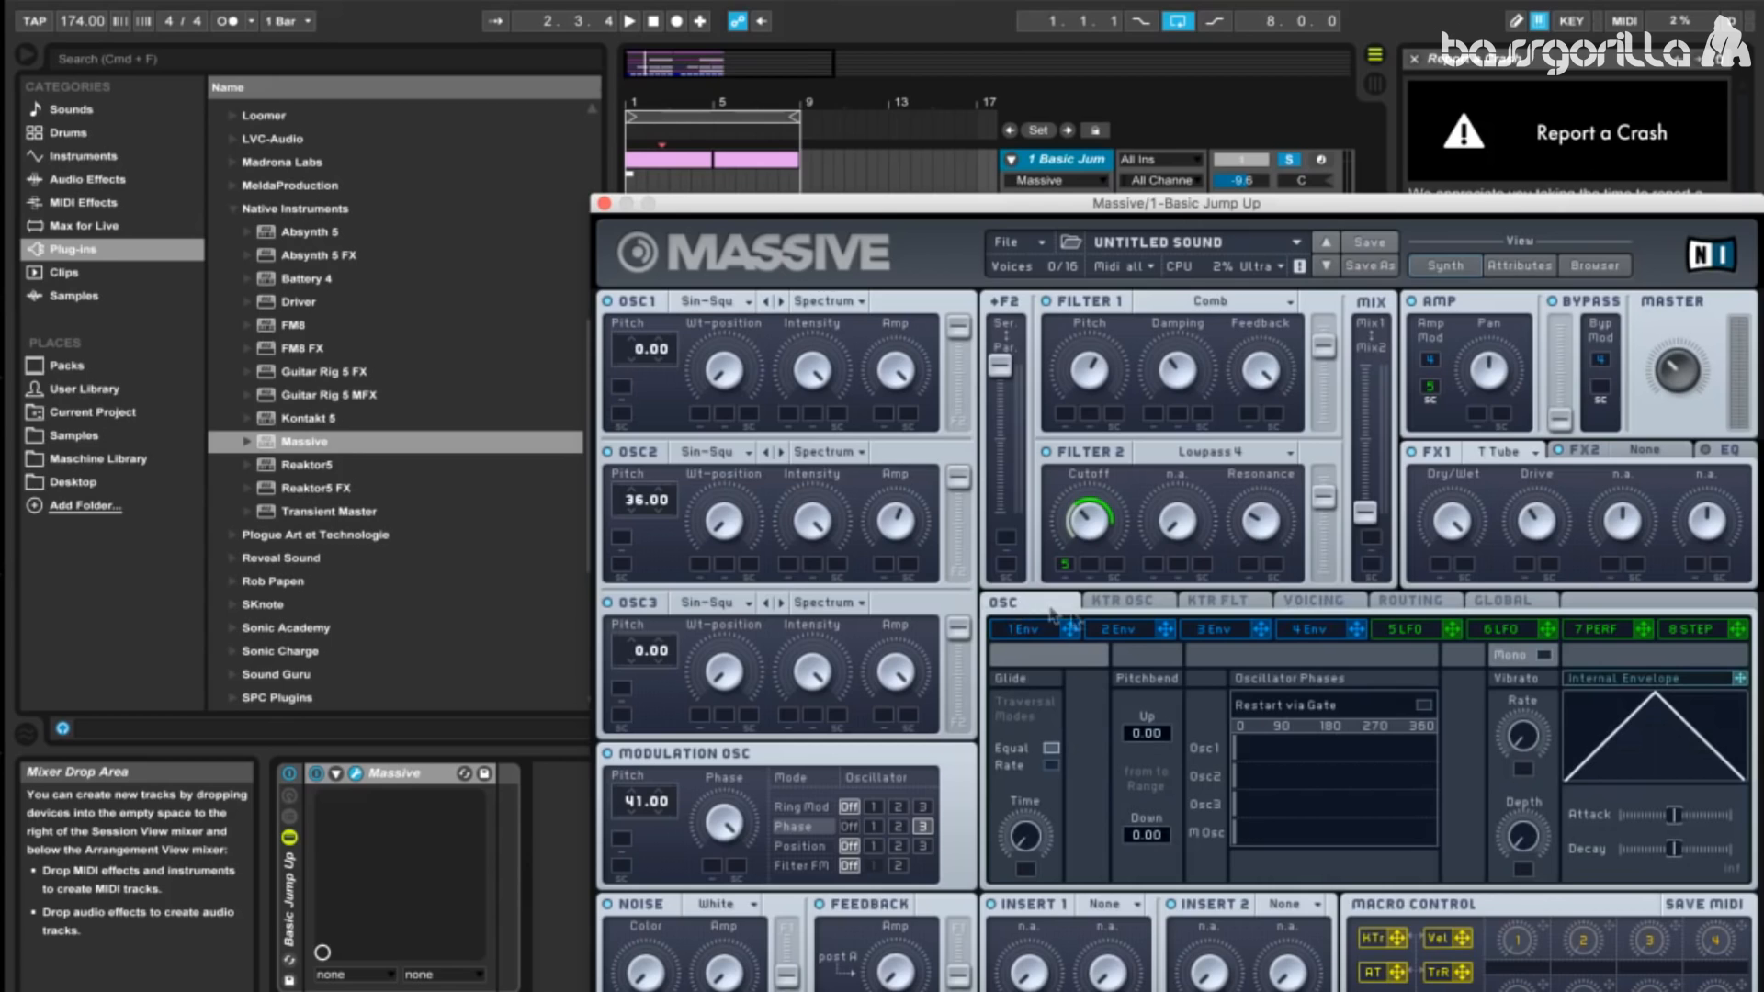
pyautogui.click(1423, 706)
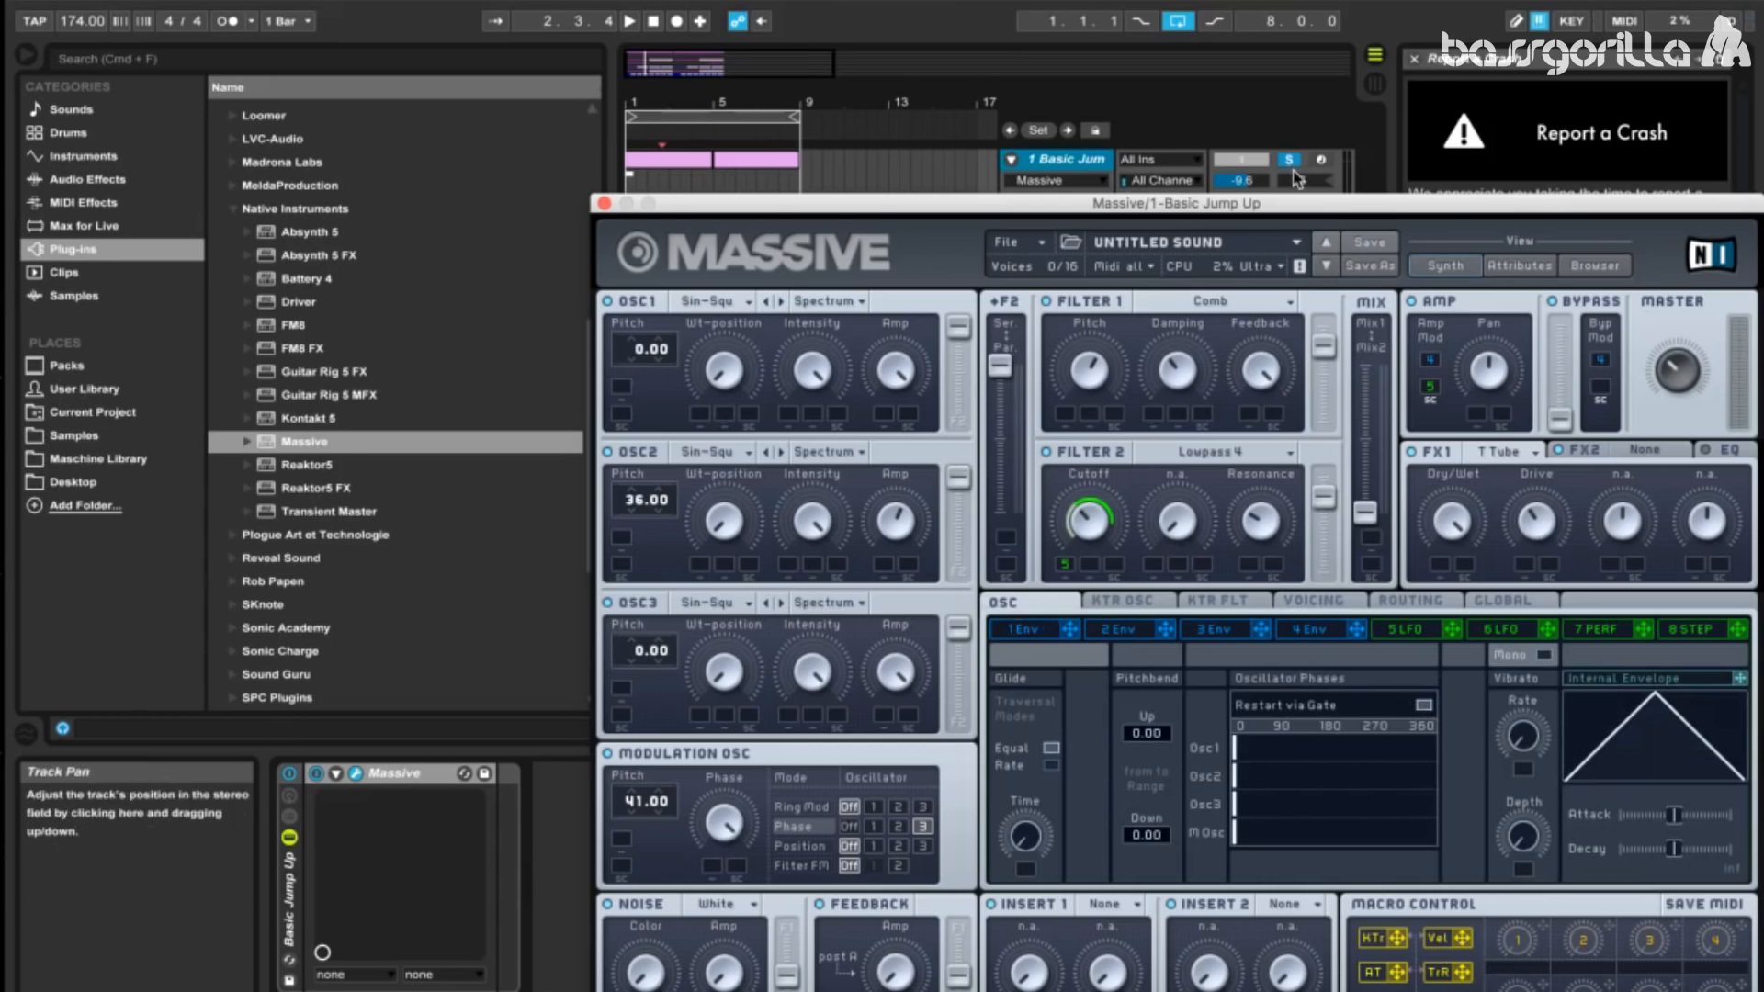
pyautogui.click(1320, 159)
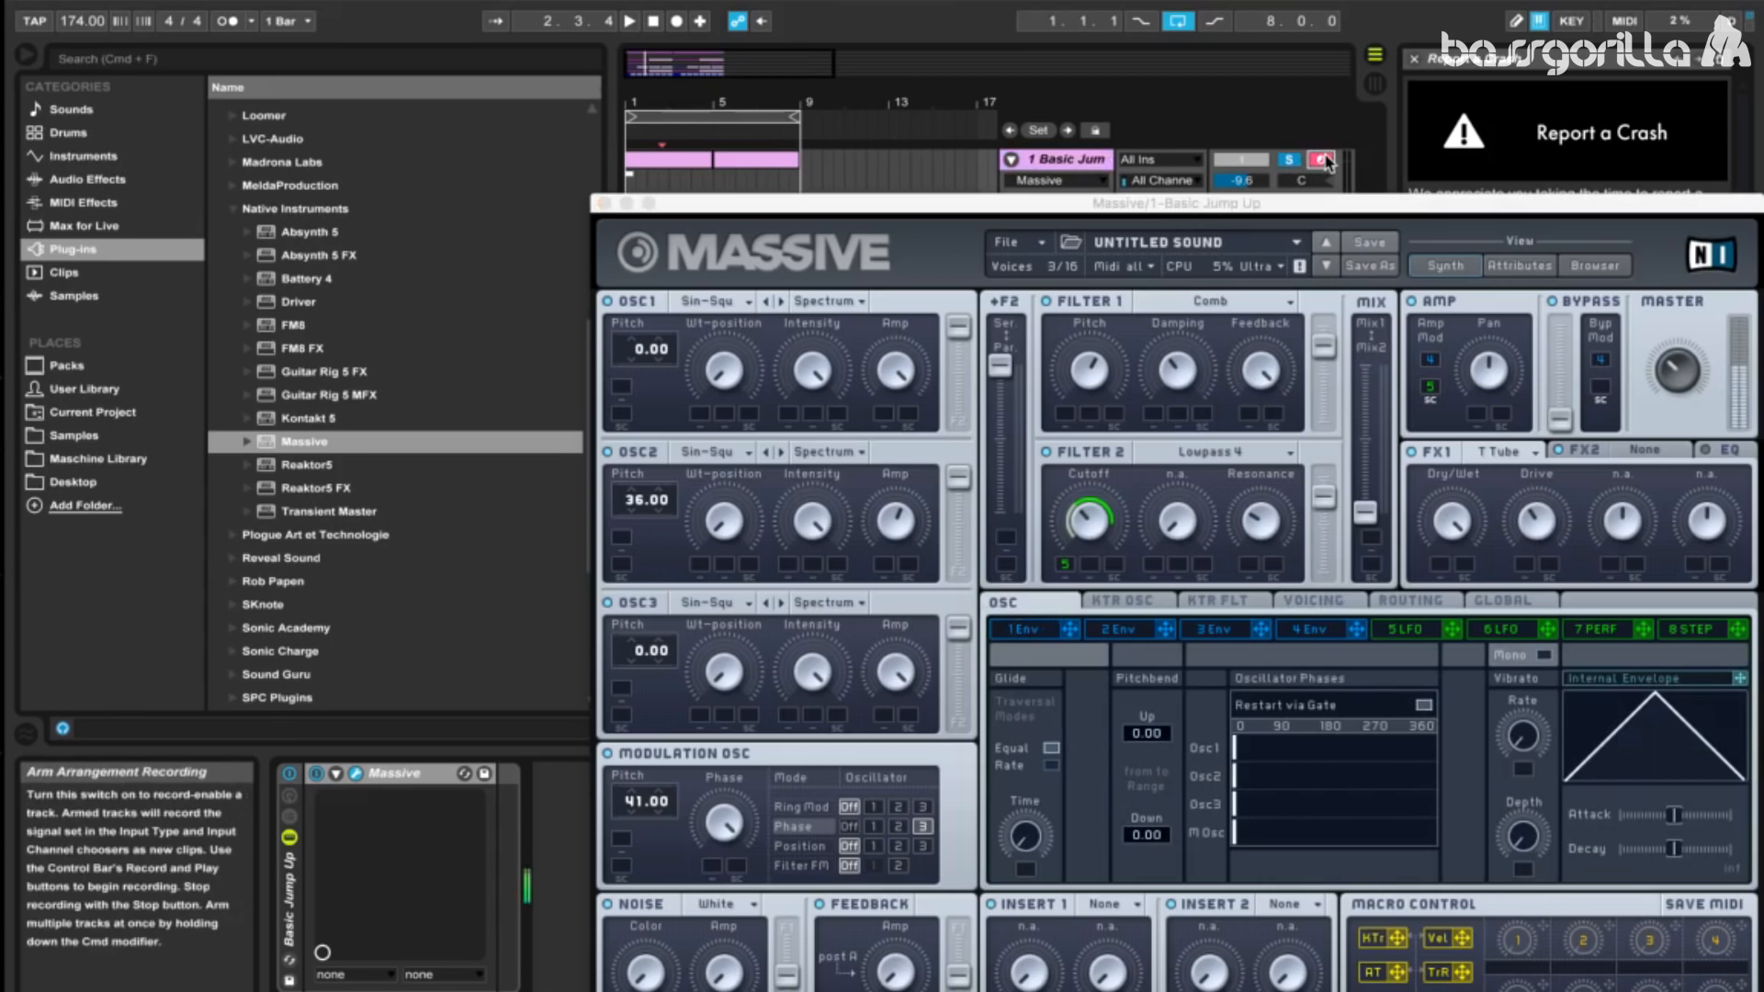
# Step: Reset the playback position to the start of the arrangement and adjust Massive's Feedback amp level
pyautogui.click(1324, 609)
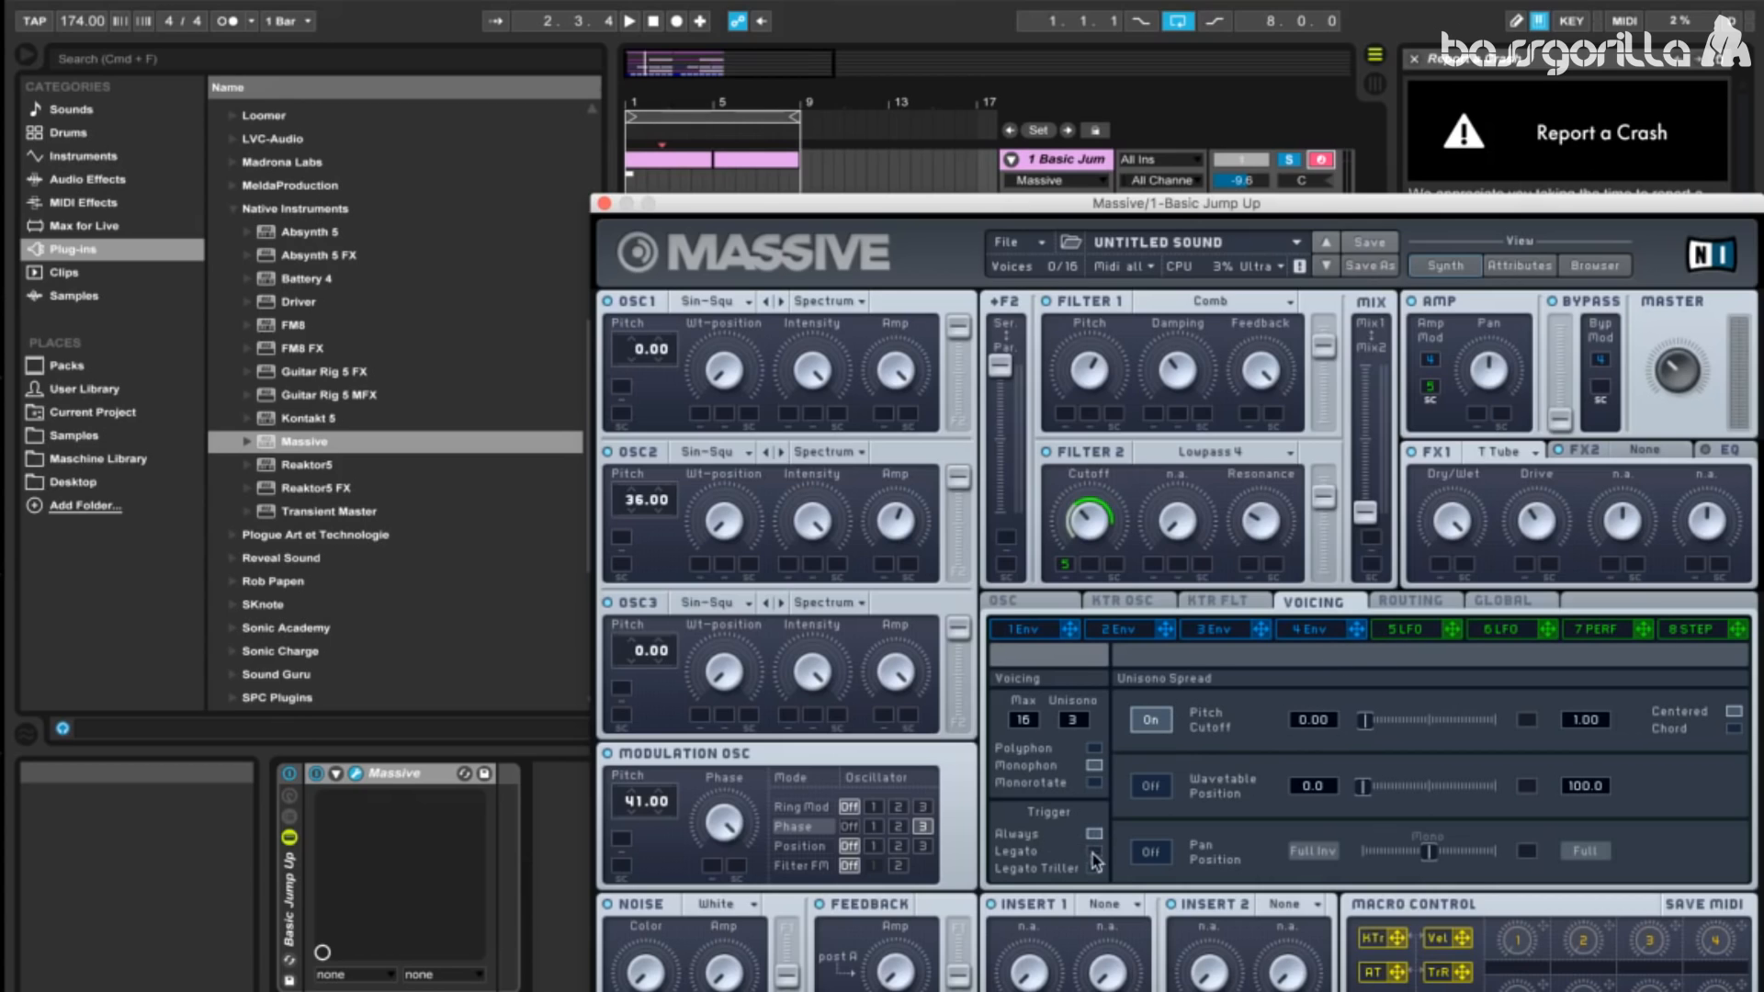
pyautogui.click(1039, 603)
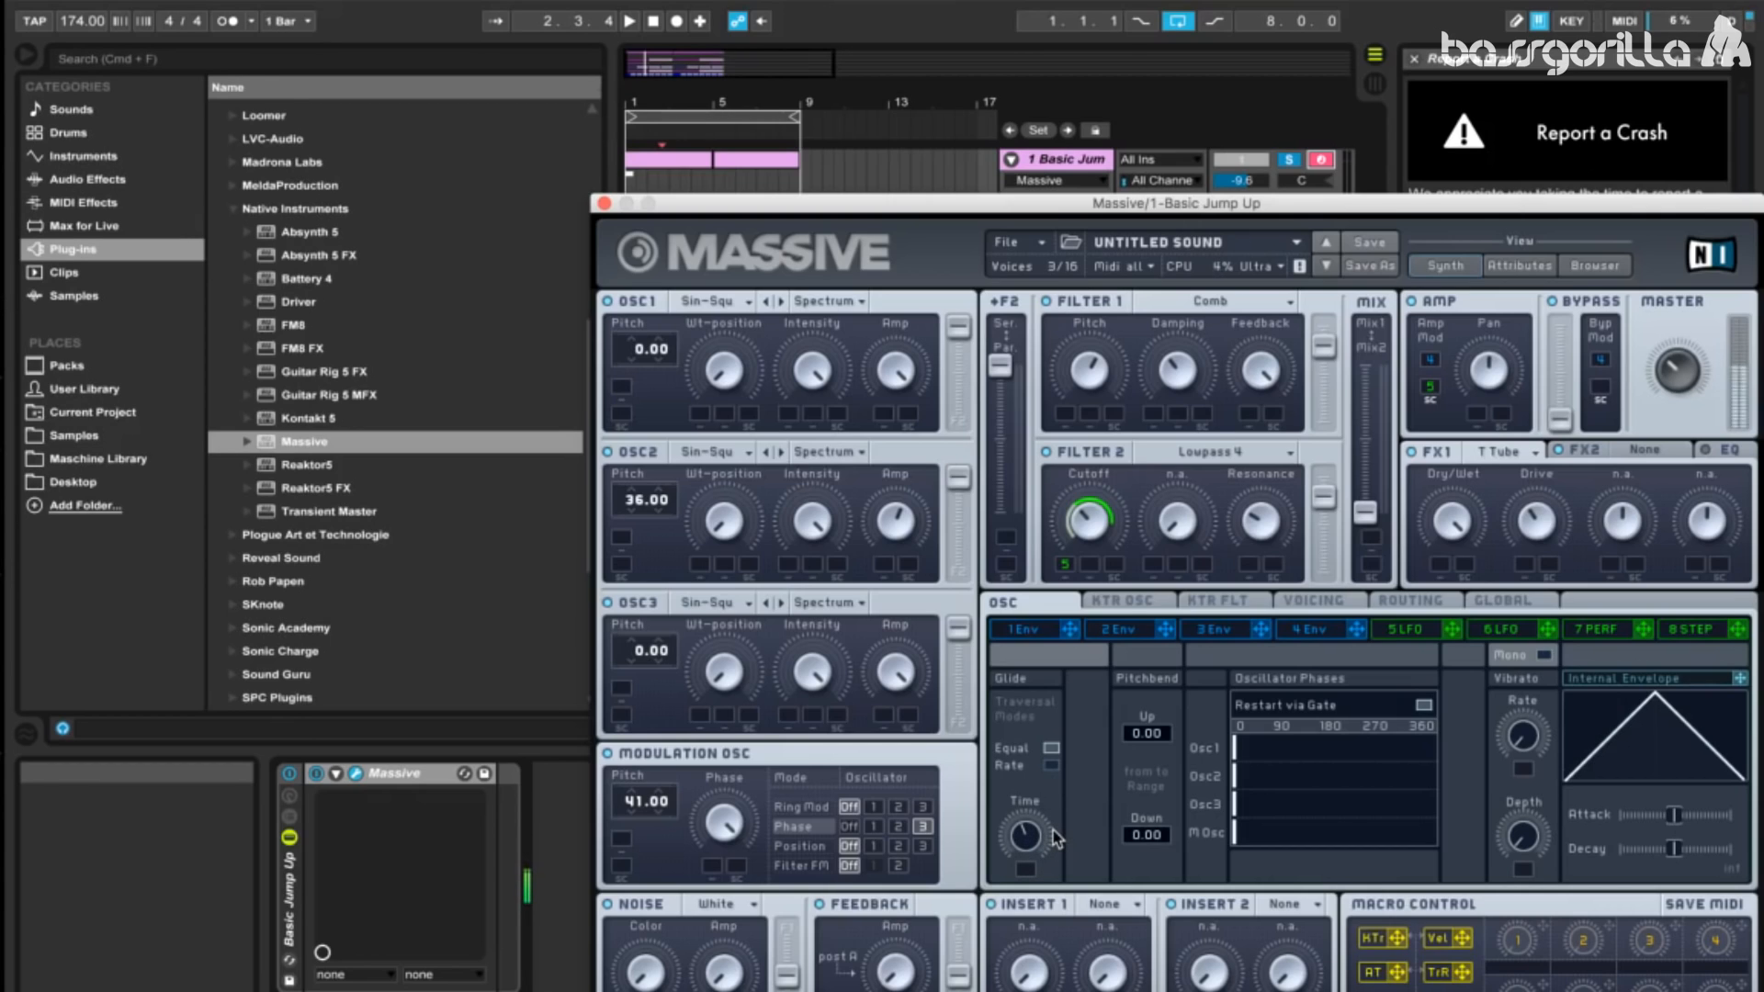
pyautogui.click(654, 15)
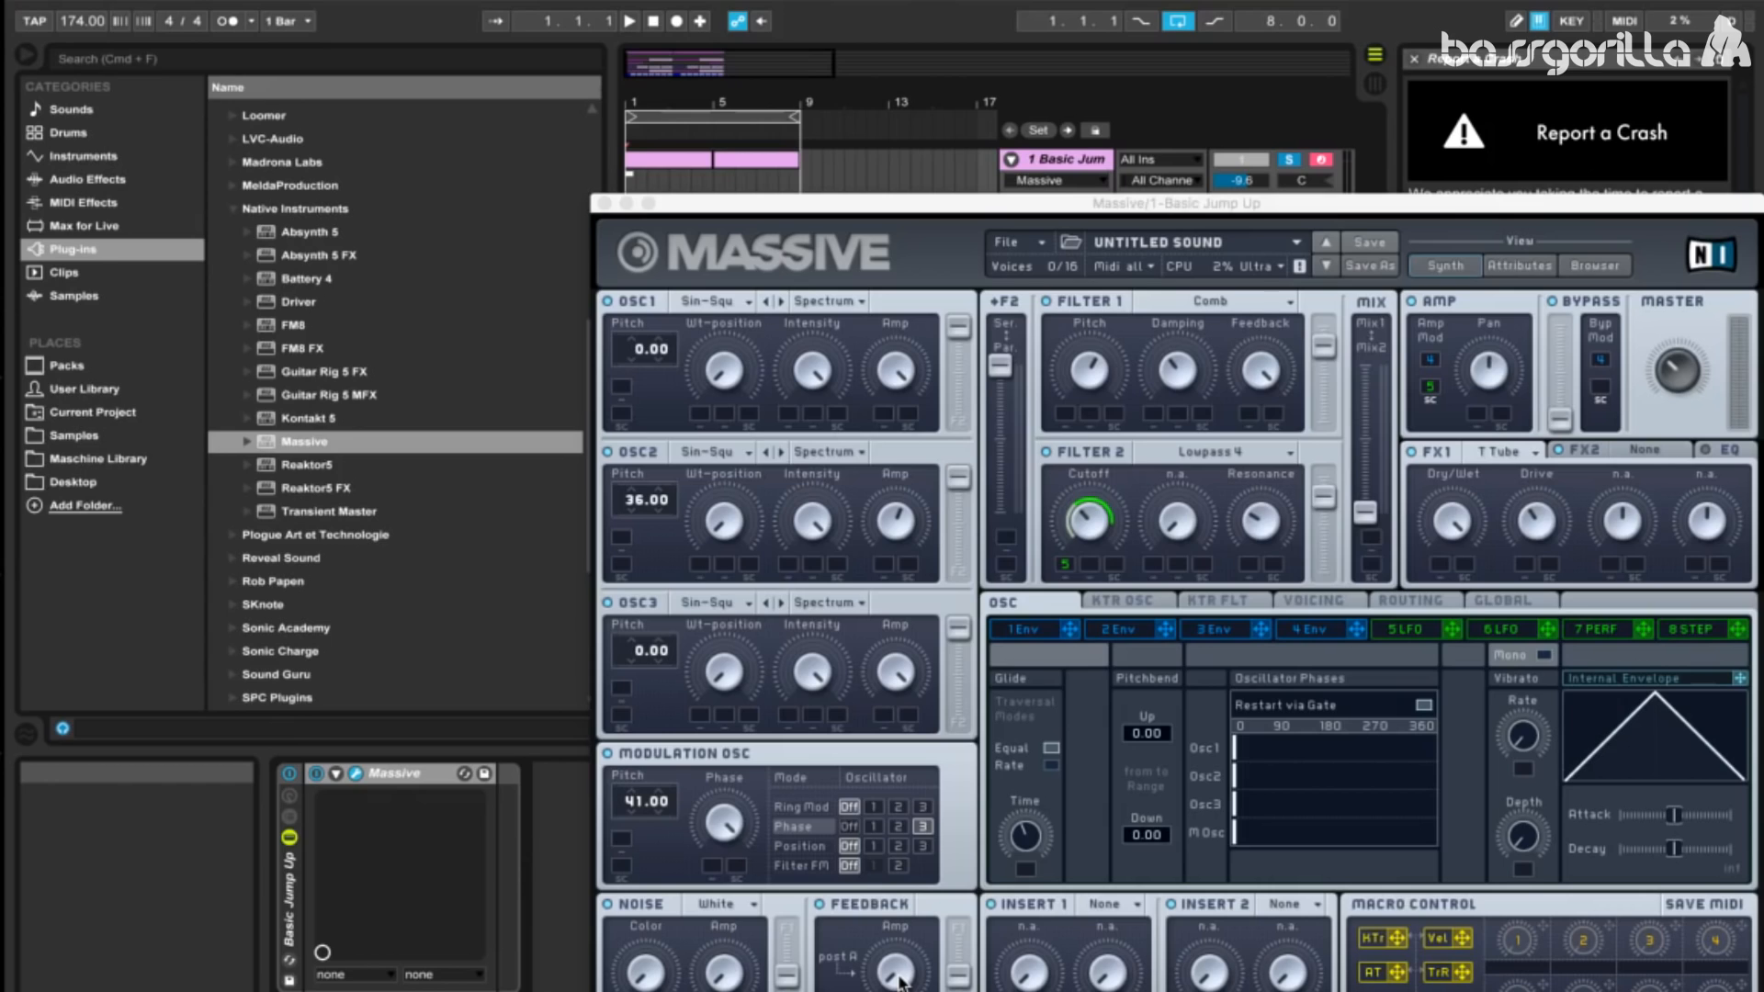
pyautogui.moveTo(898, 976); pyautogui.dragTo(909, 880)
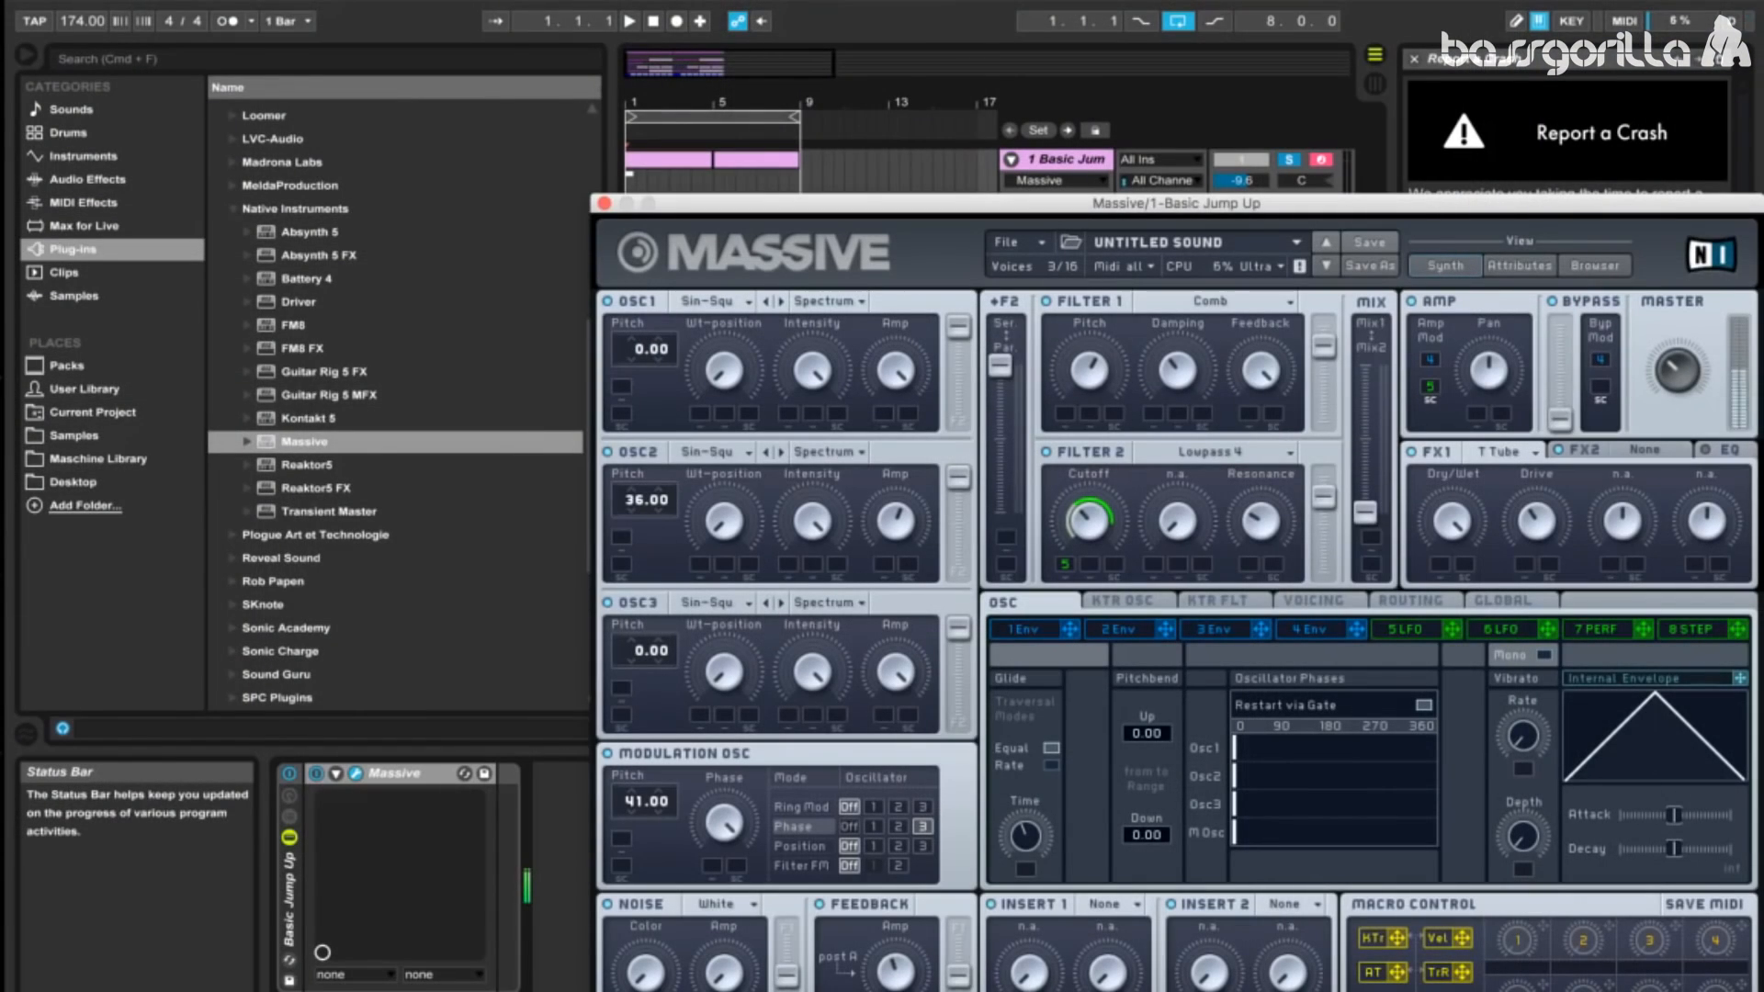
pyautogui.click(1314, 602)
pyautogui.click(1062, 597)
pyautogui.click(1310, 602)
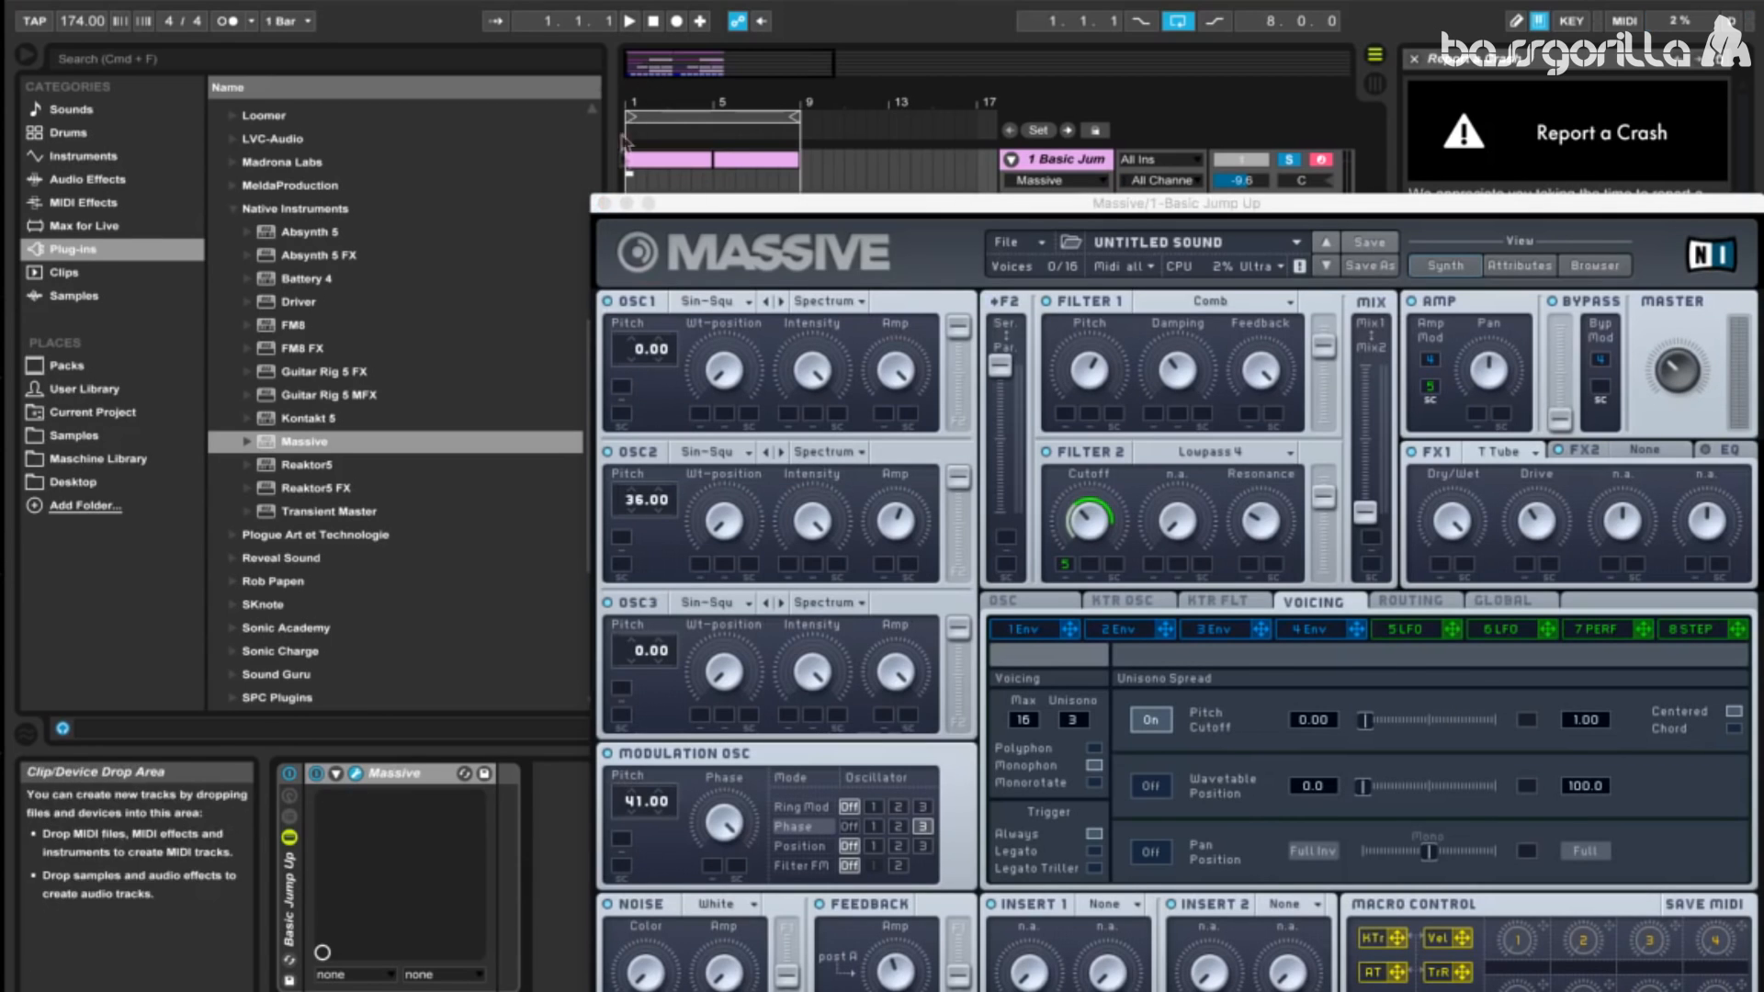
# Step: Close the Massive window and insert a Simple Delay audio effect after Massive on the track
pyautogui.click(603, 203)
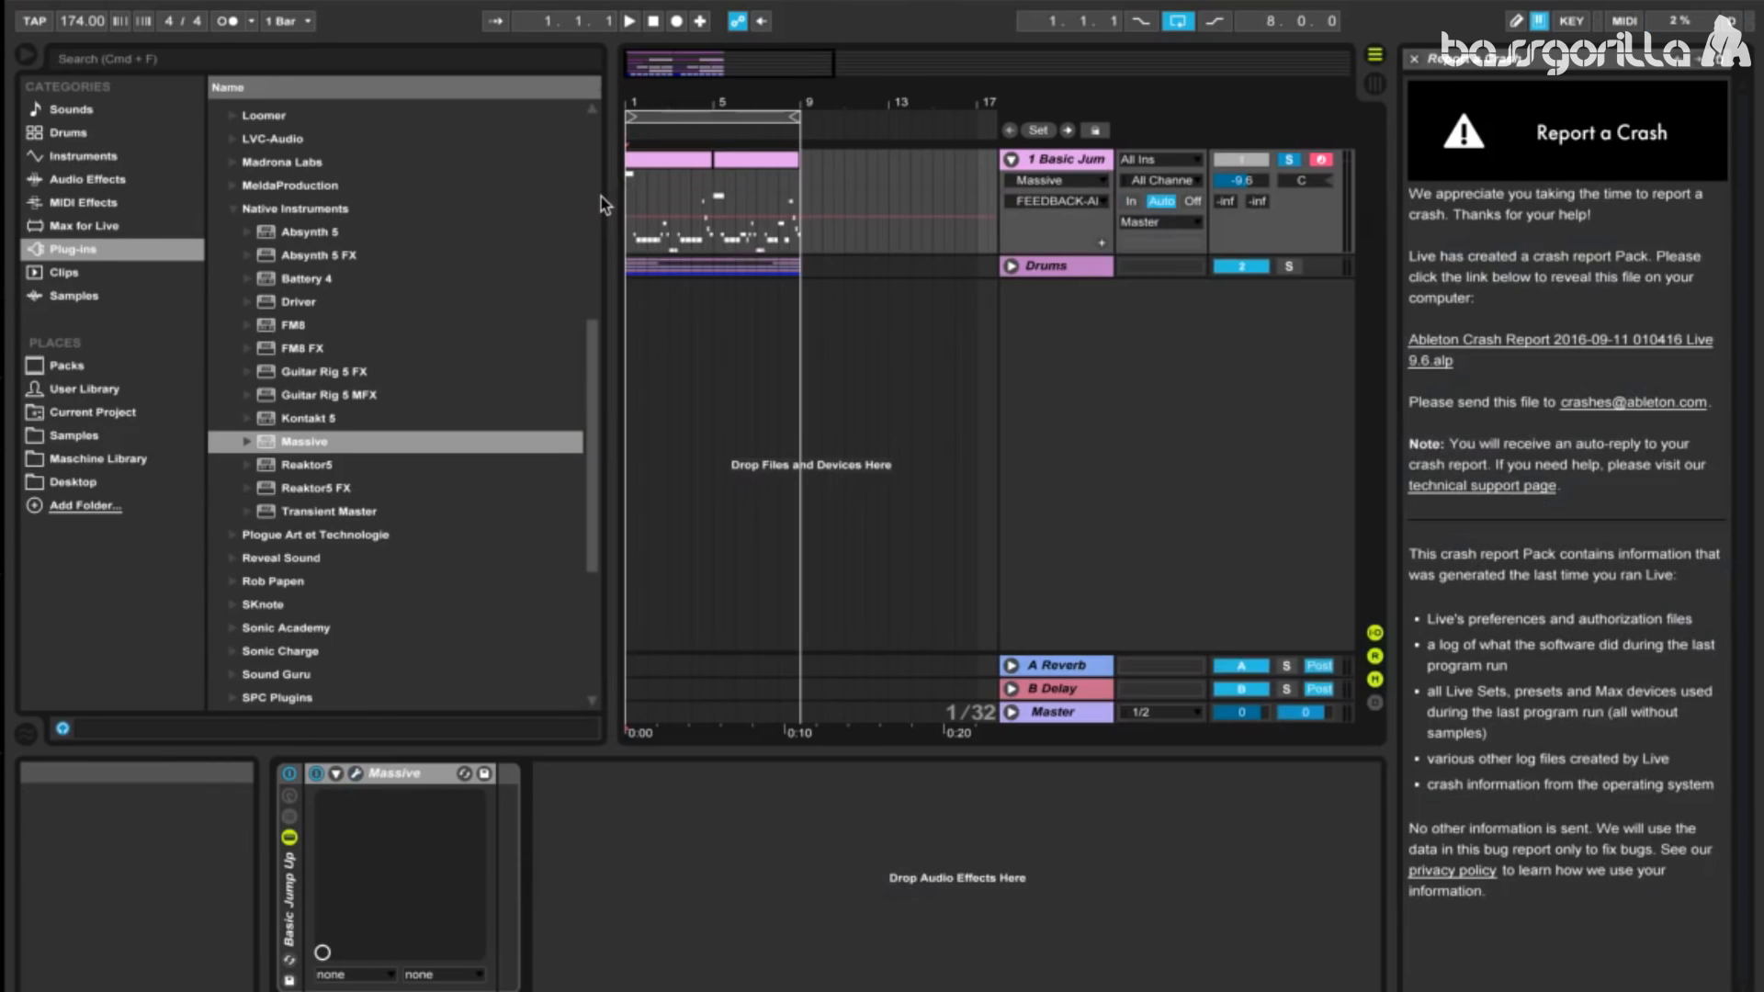
pyautogui.click(84, 180)
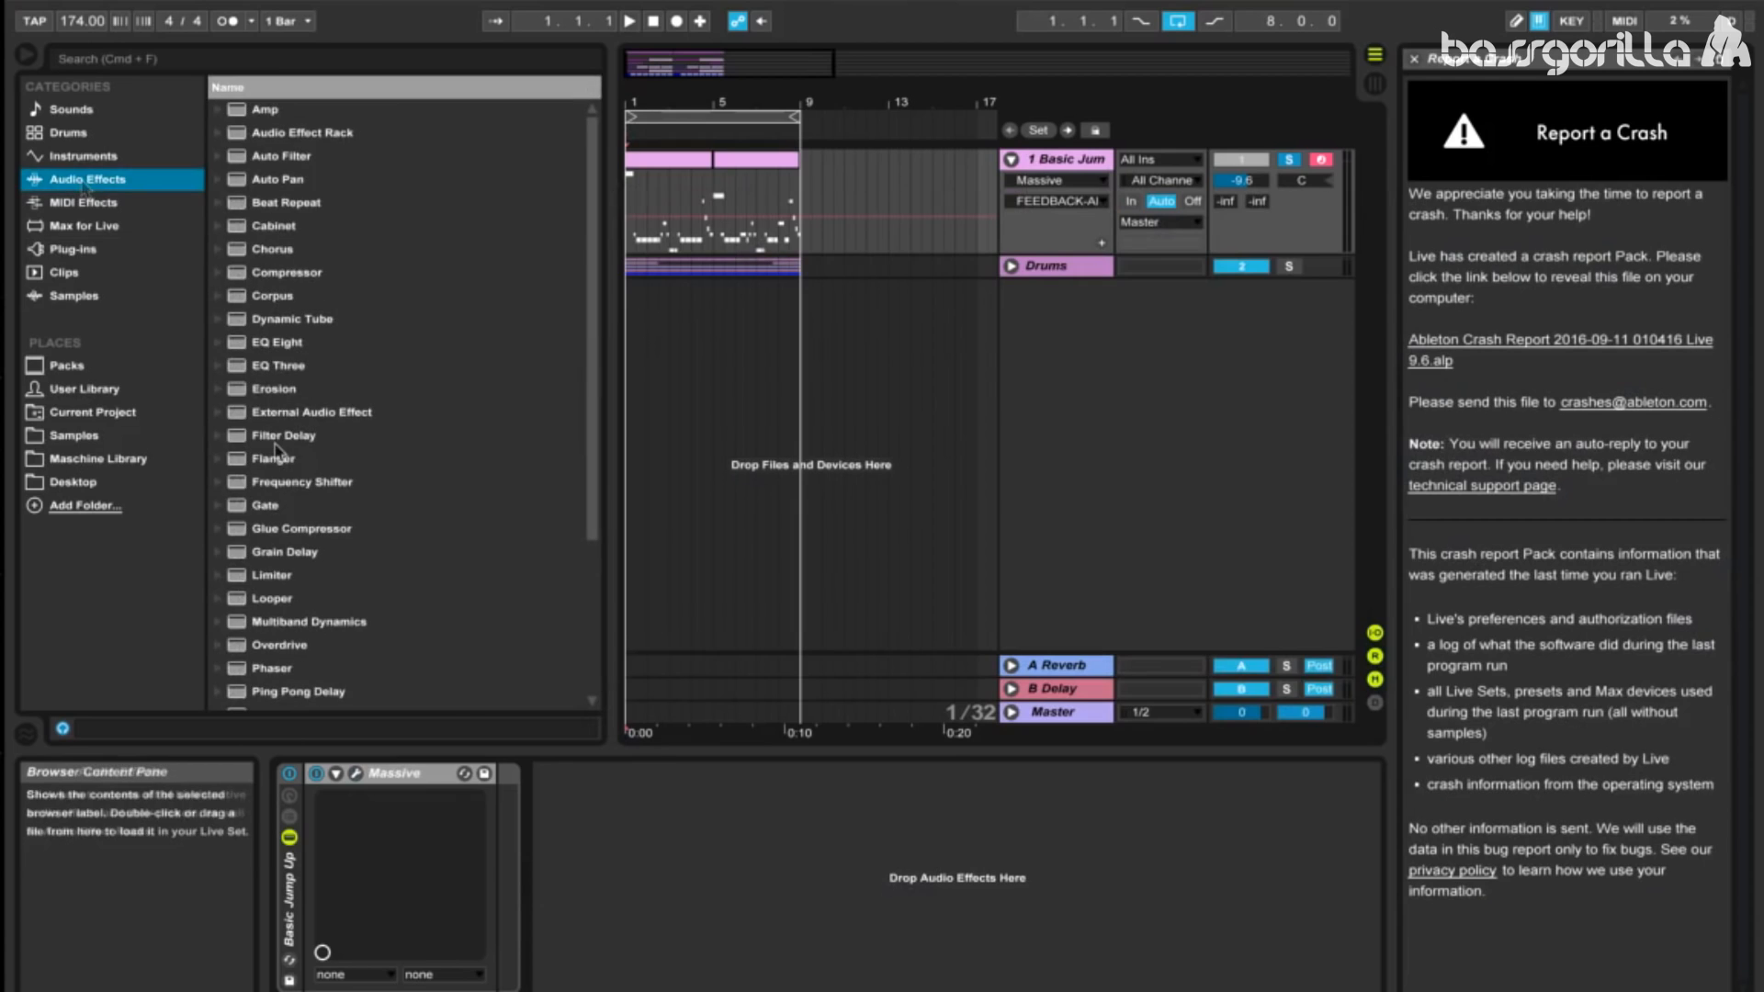
pyautogui.scroll(-5, 268, 473)
pyautogui.click(276, 534)
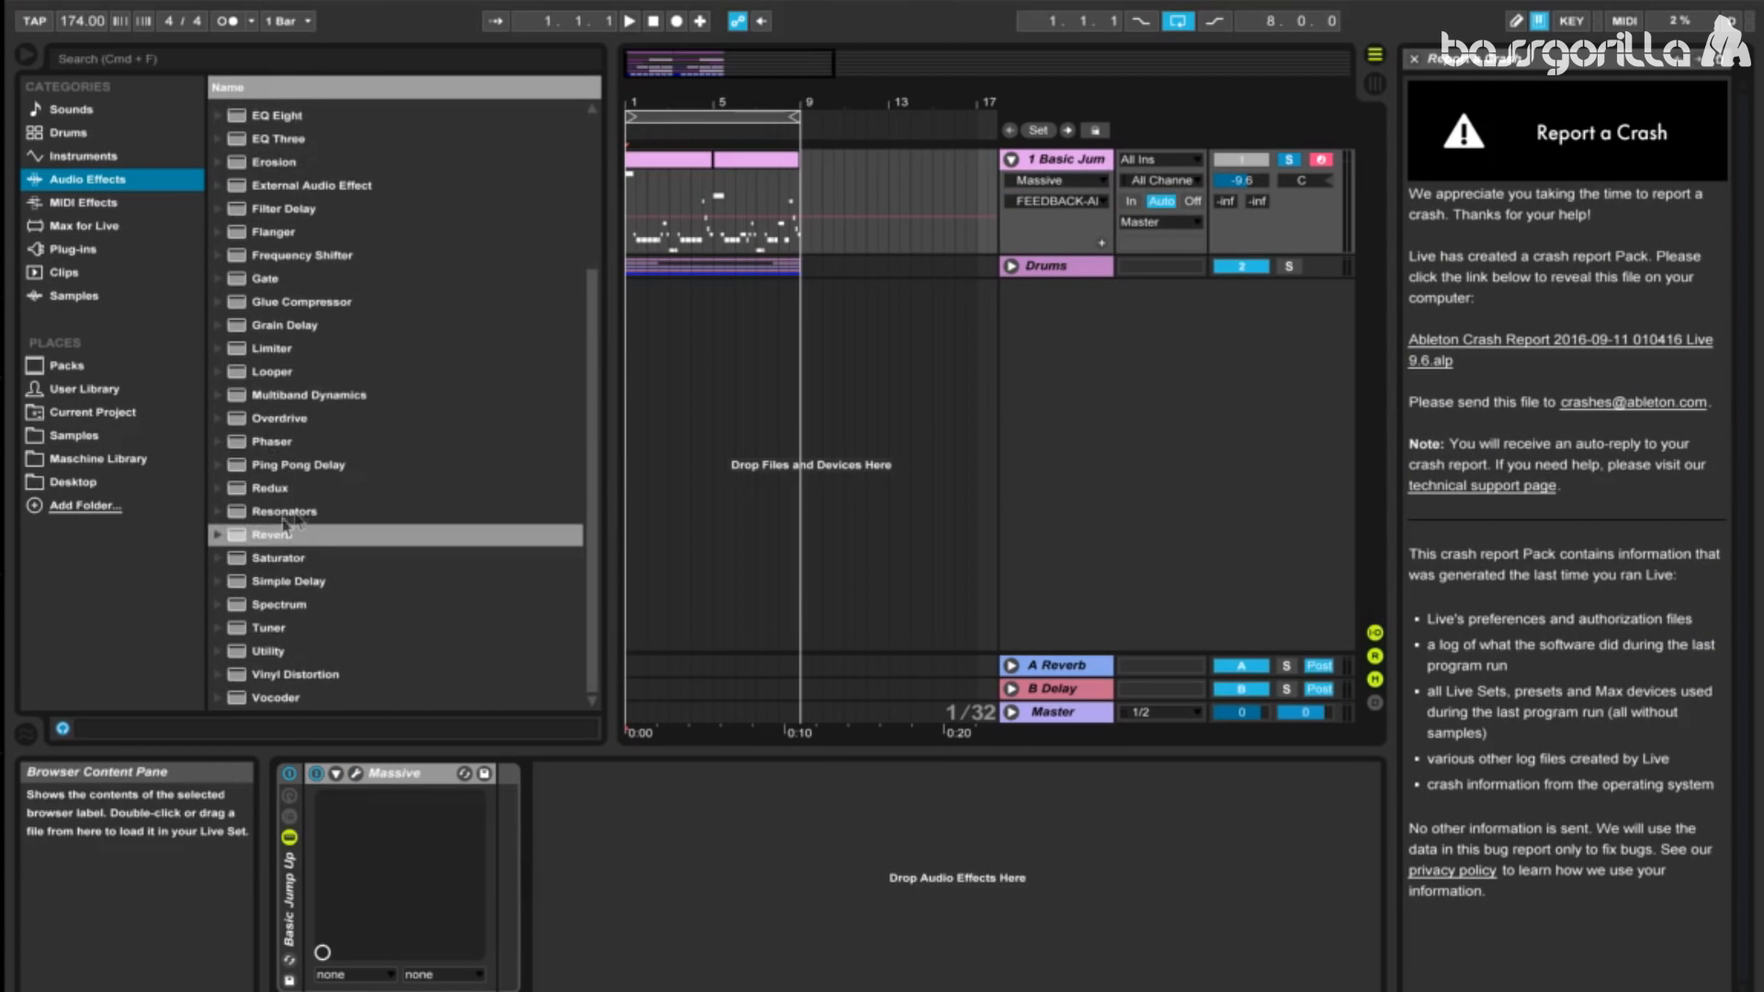
pyautogui.click(297, 565)
pyautogui.moveTo(289, 584); pyautogui.dragTo(504, 838)
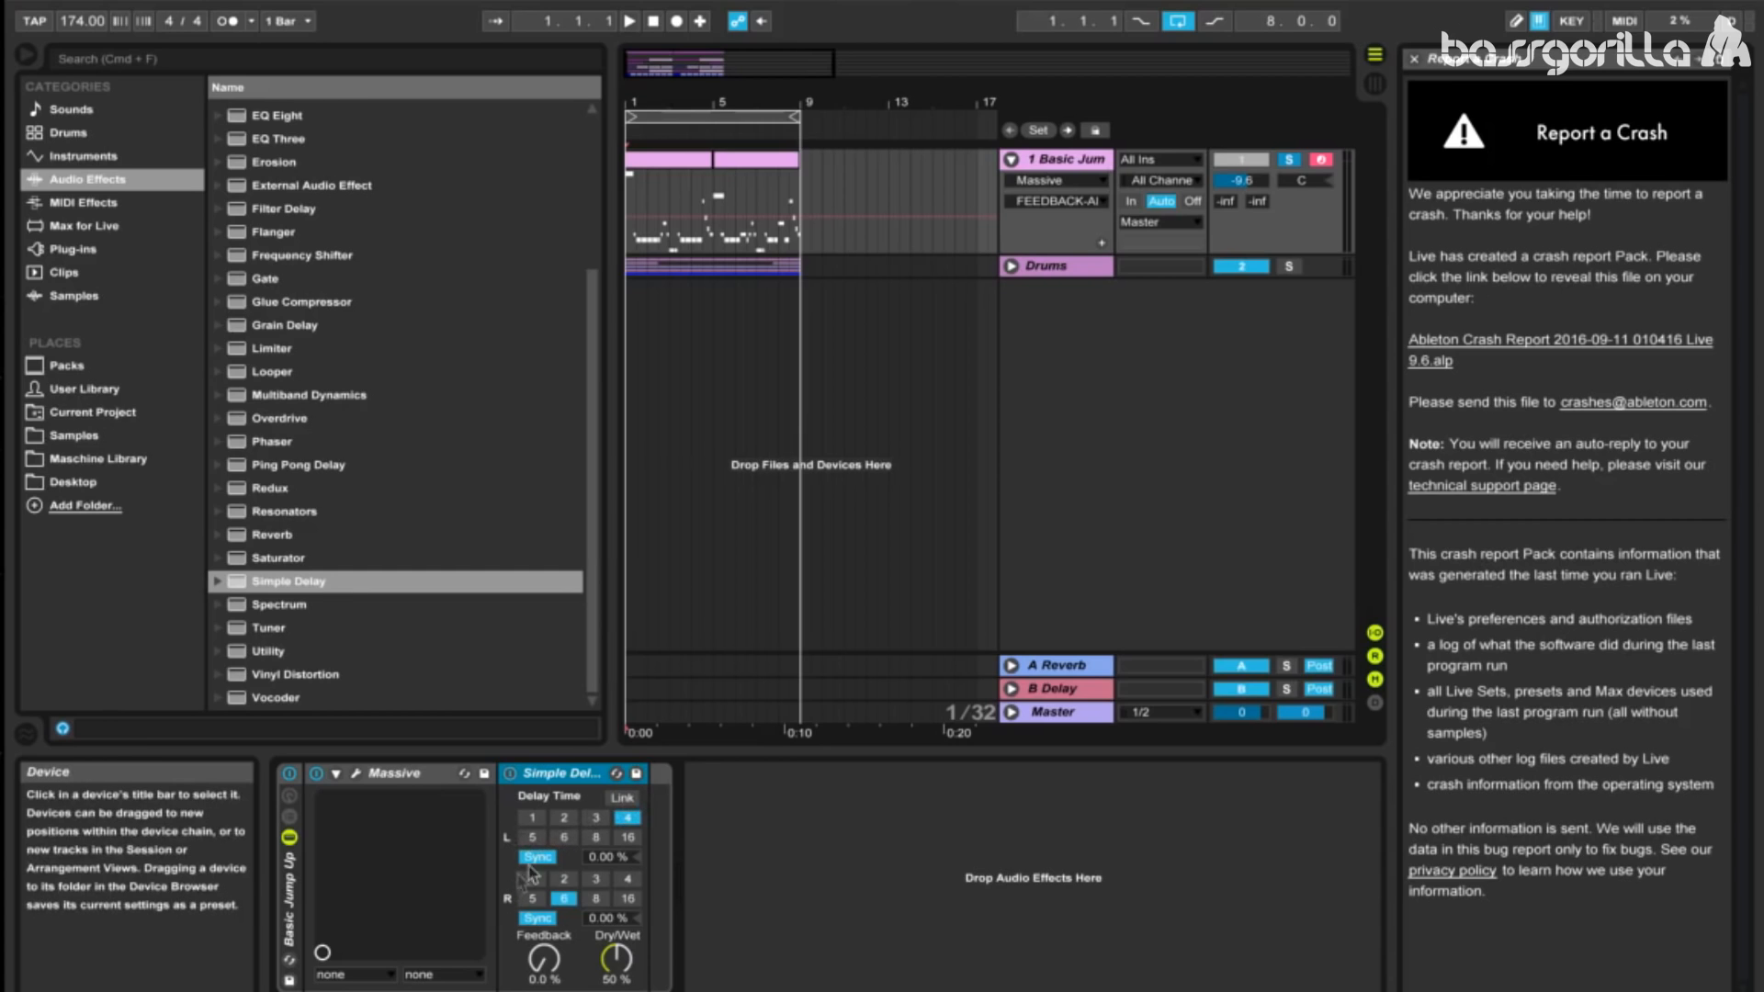
# Step: Link the Simple Delay's channels, change its delay from Sync to Time mode, and set the feedback to 55 %
pyautogui.click(622, 798)
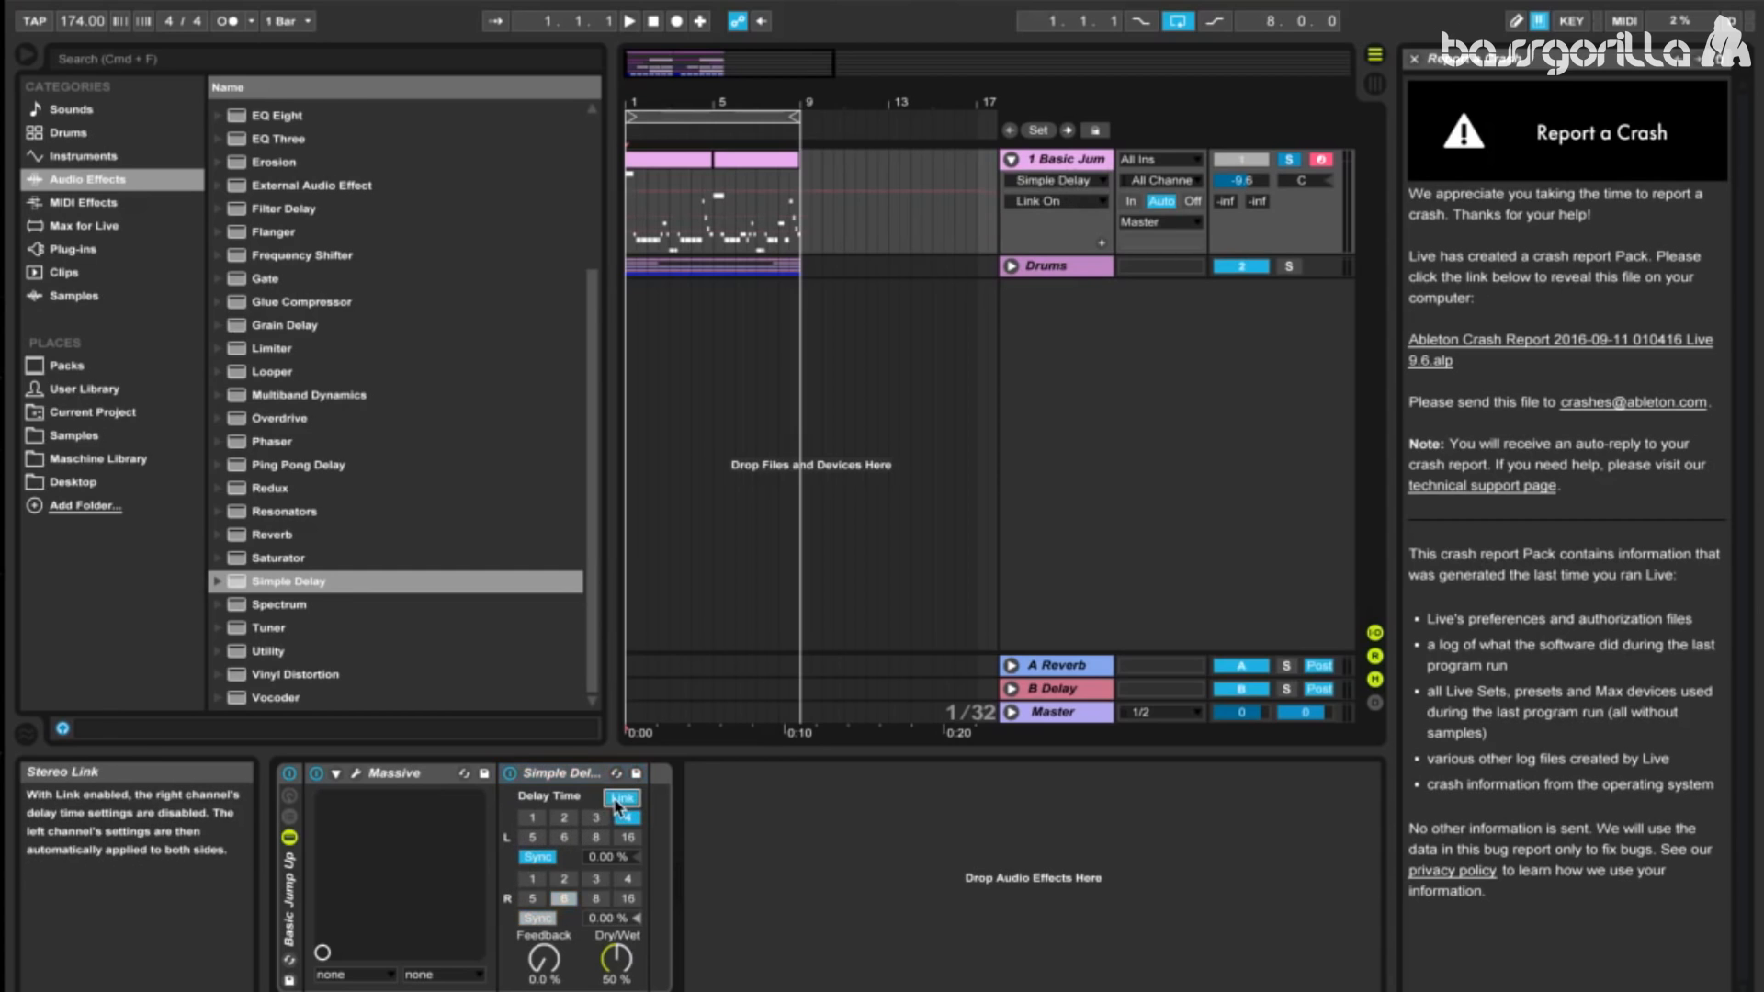
pyautogui.click(537, 856)
pyautogui.moveTo(569, 936); pyautogui.dragTo(569, 840)
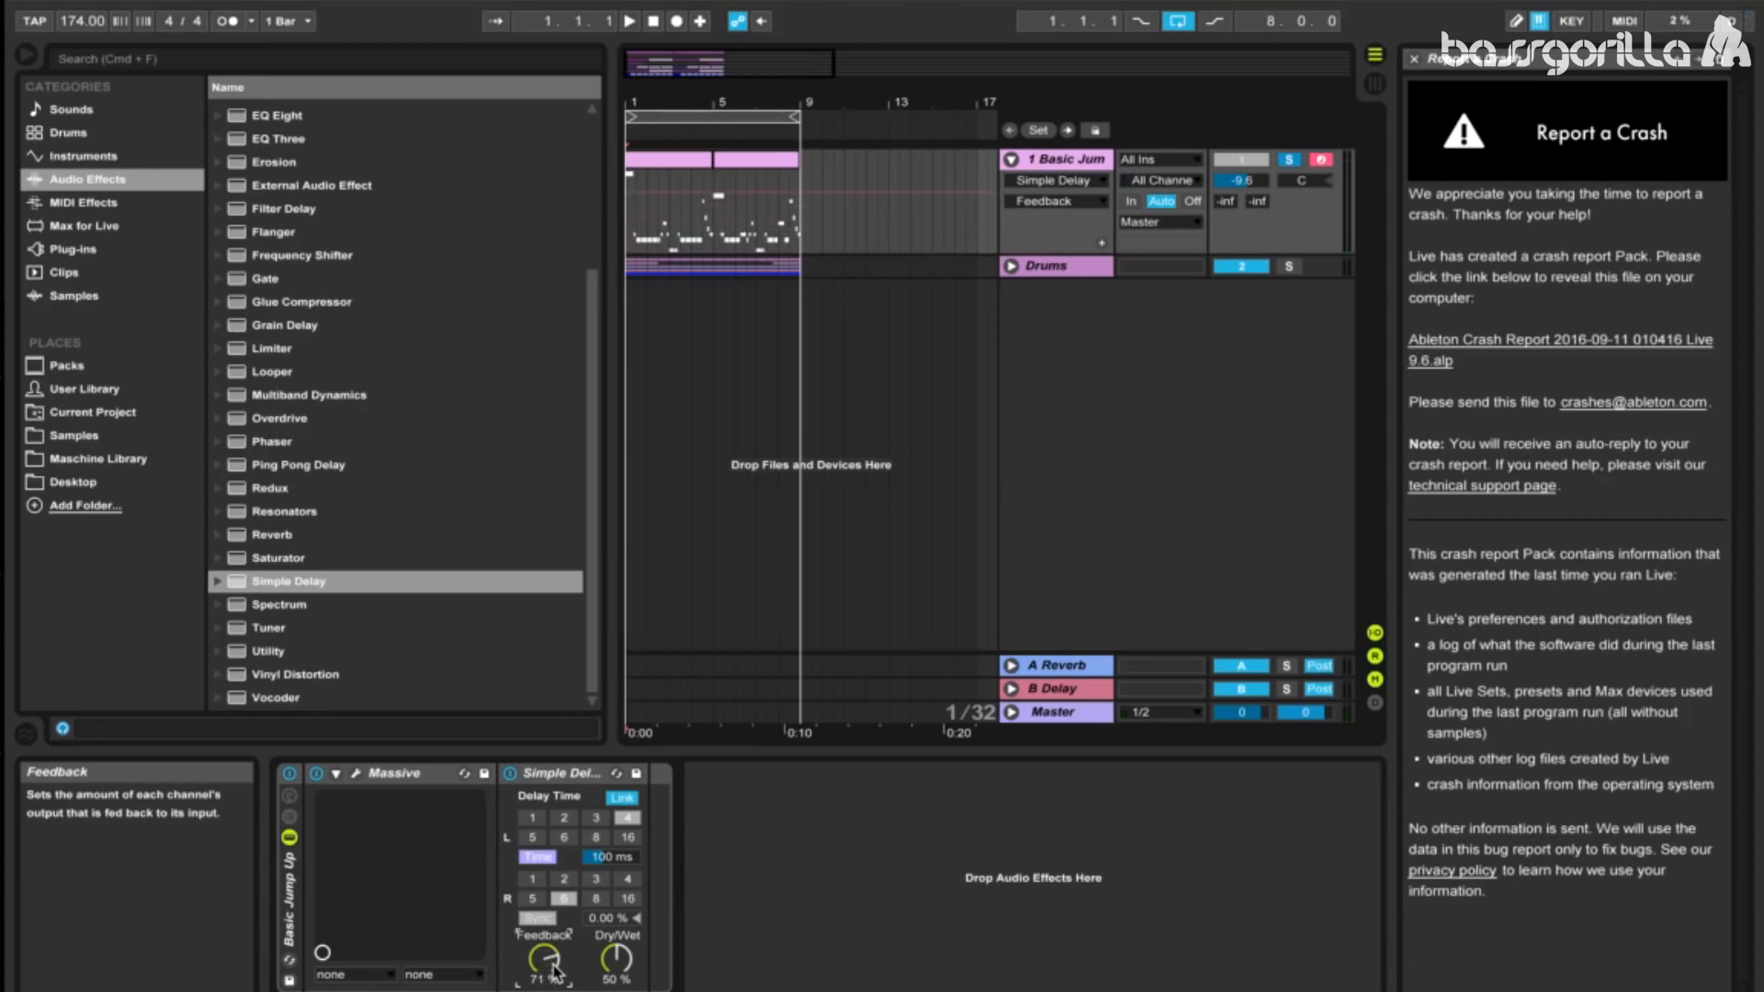
pyautogui.moveTo(555, 972); pyautogui.dragTo(555, 988)
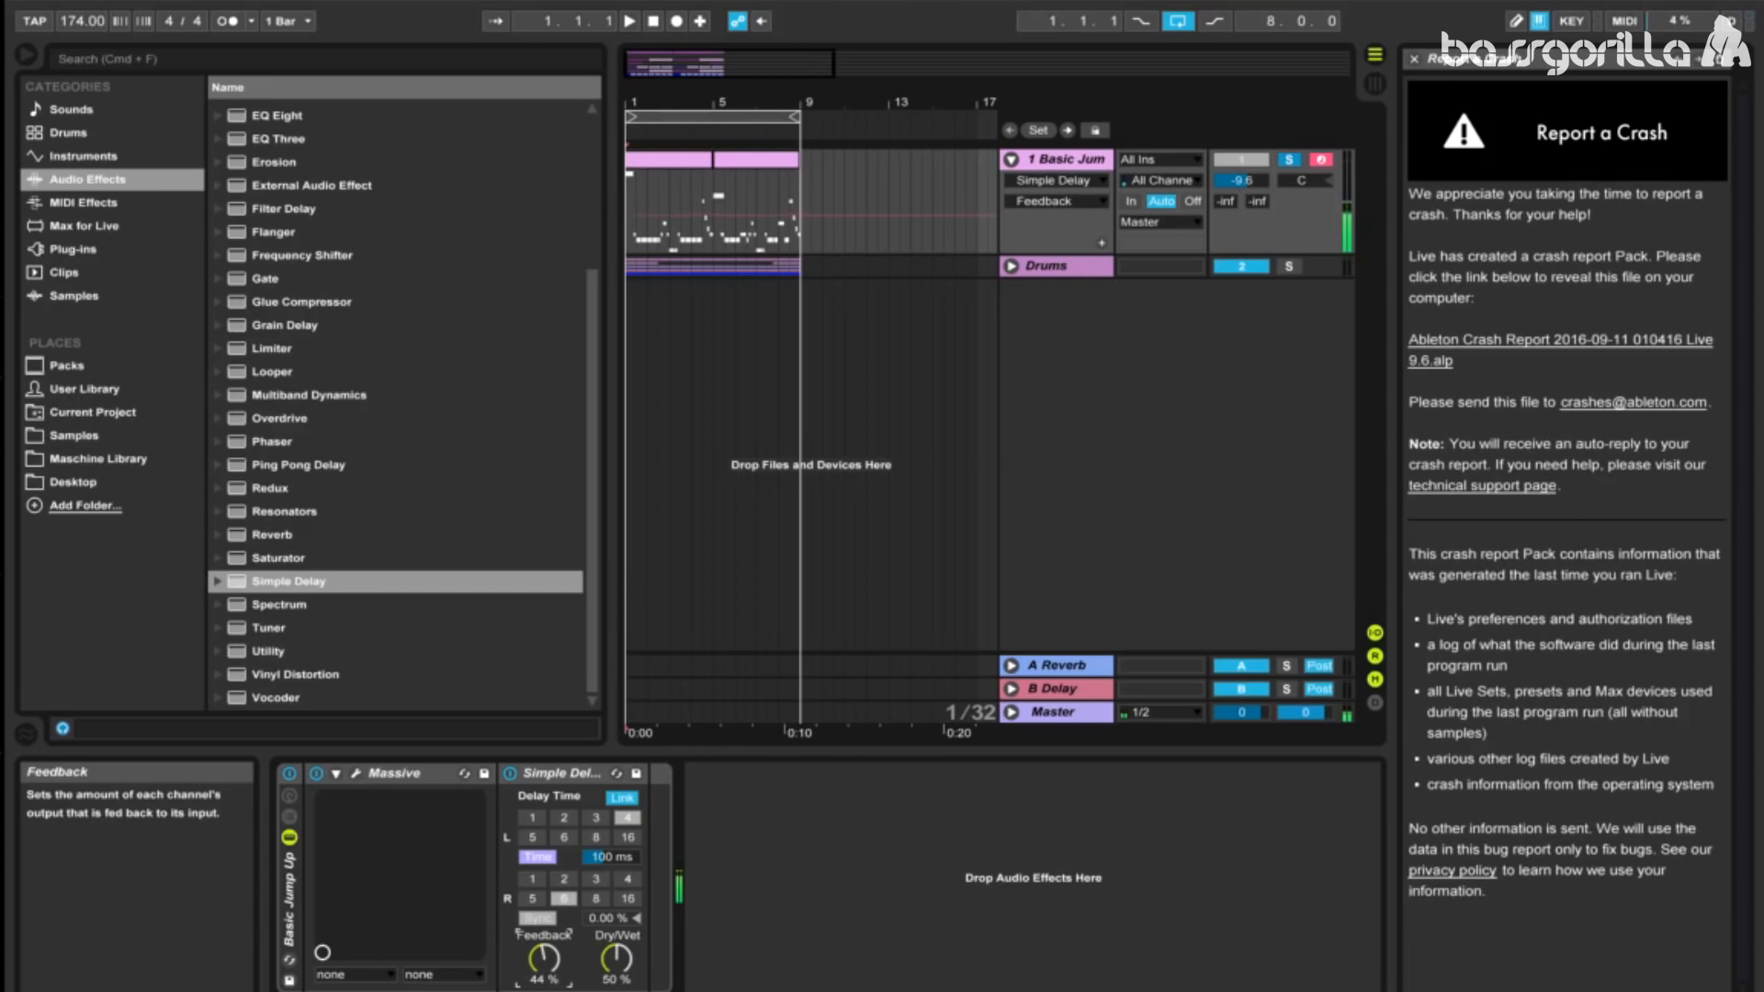
pyautogui.moveTo(555, 988); pyautogui.dragTo(555, 976)
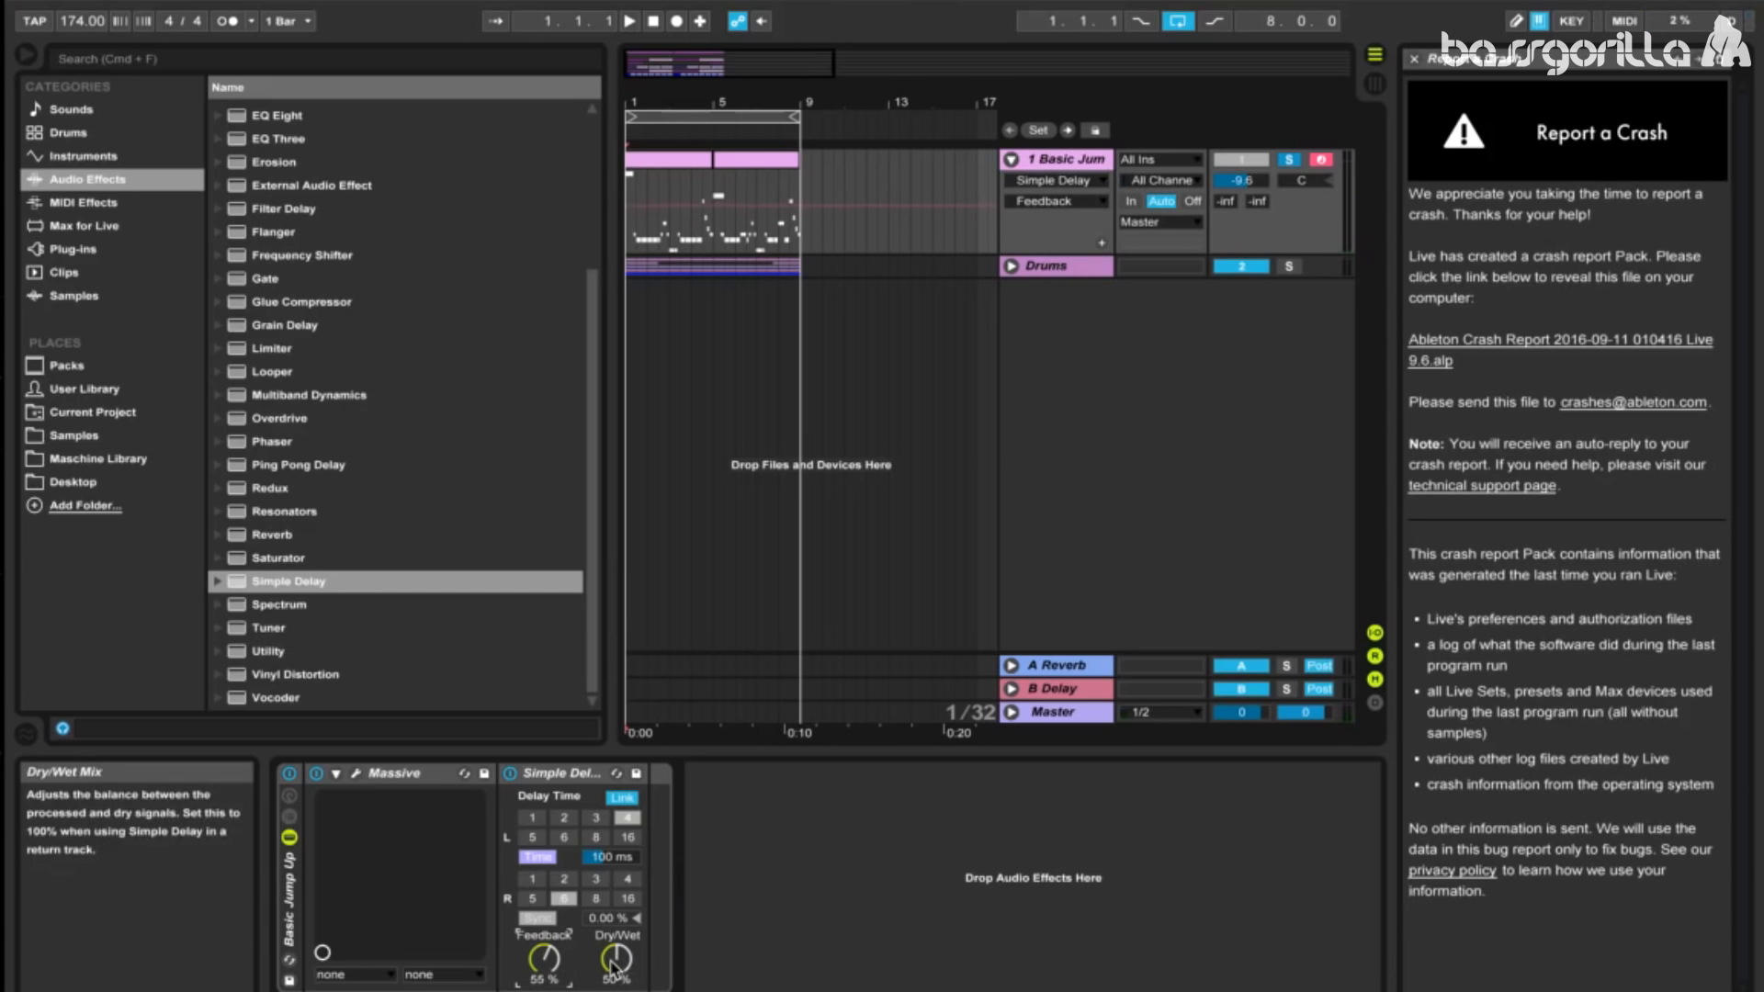
# Step: Set the Simple Delay's dry/wet to 37 % and its delay time to 23 ms
pyautogui.moveTo(611, 956); pyautogui.dragTo(611, 958)
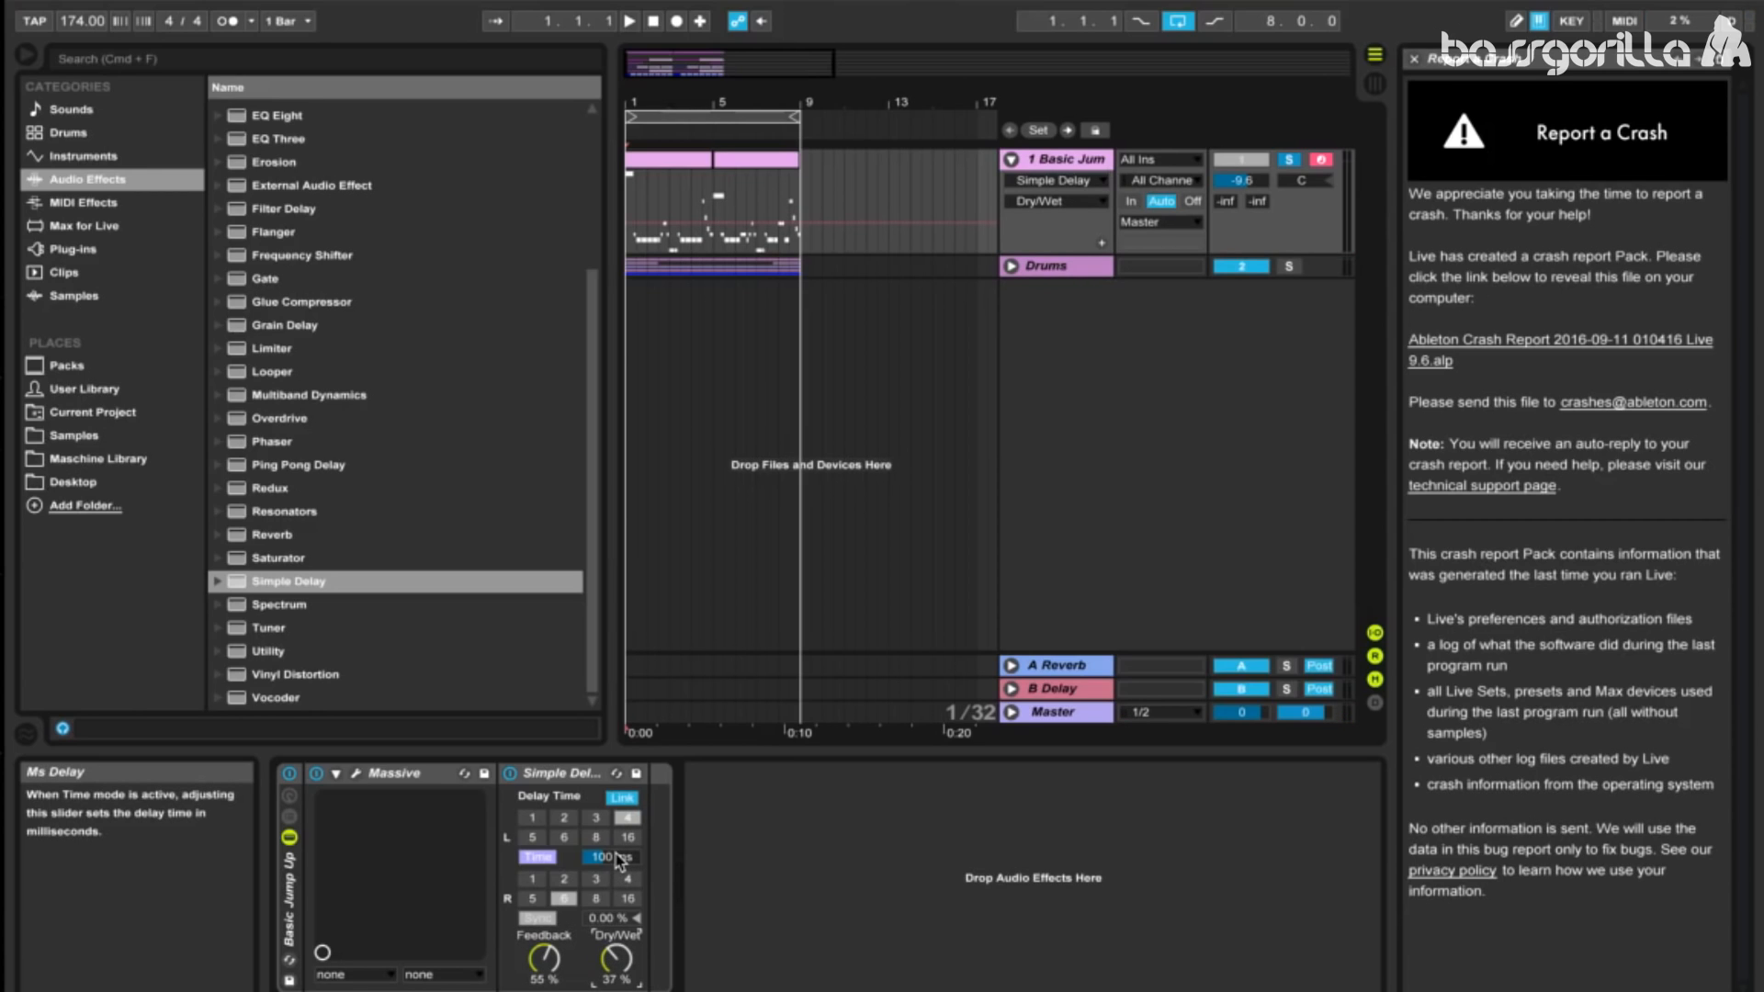
pyautogui.moveTo(619, 861)
pyautogui.mouseDown()
pyautogui.moveTo(619, 905)
pyautogui.moveTo(619, 889)
pyautogui.mouseUp()
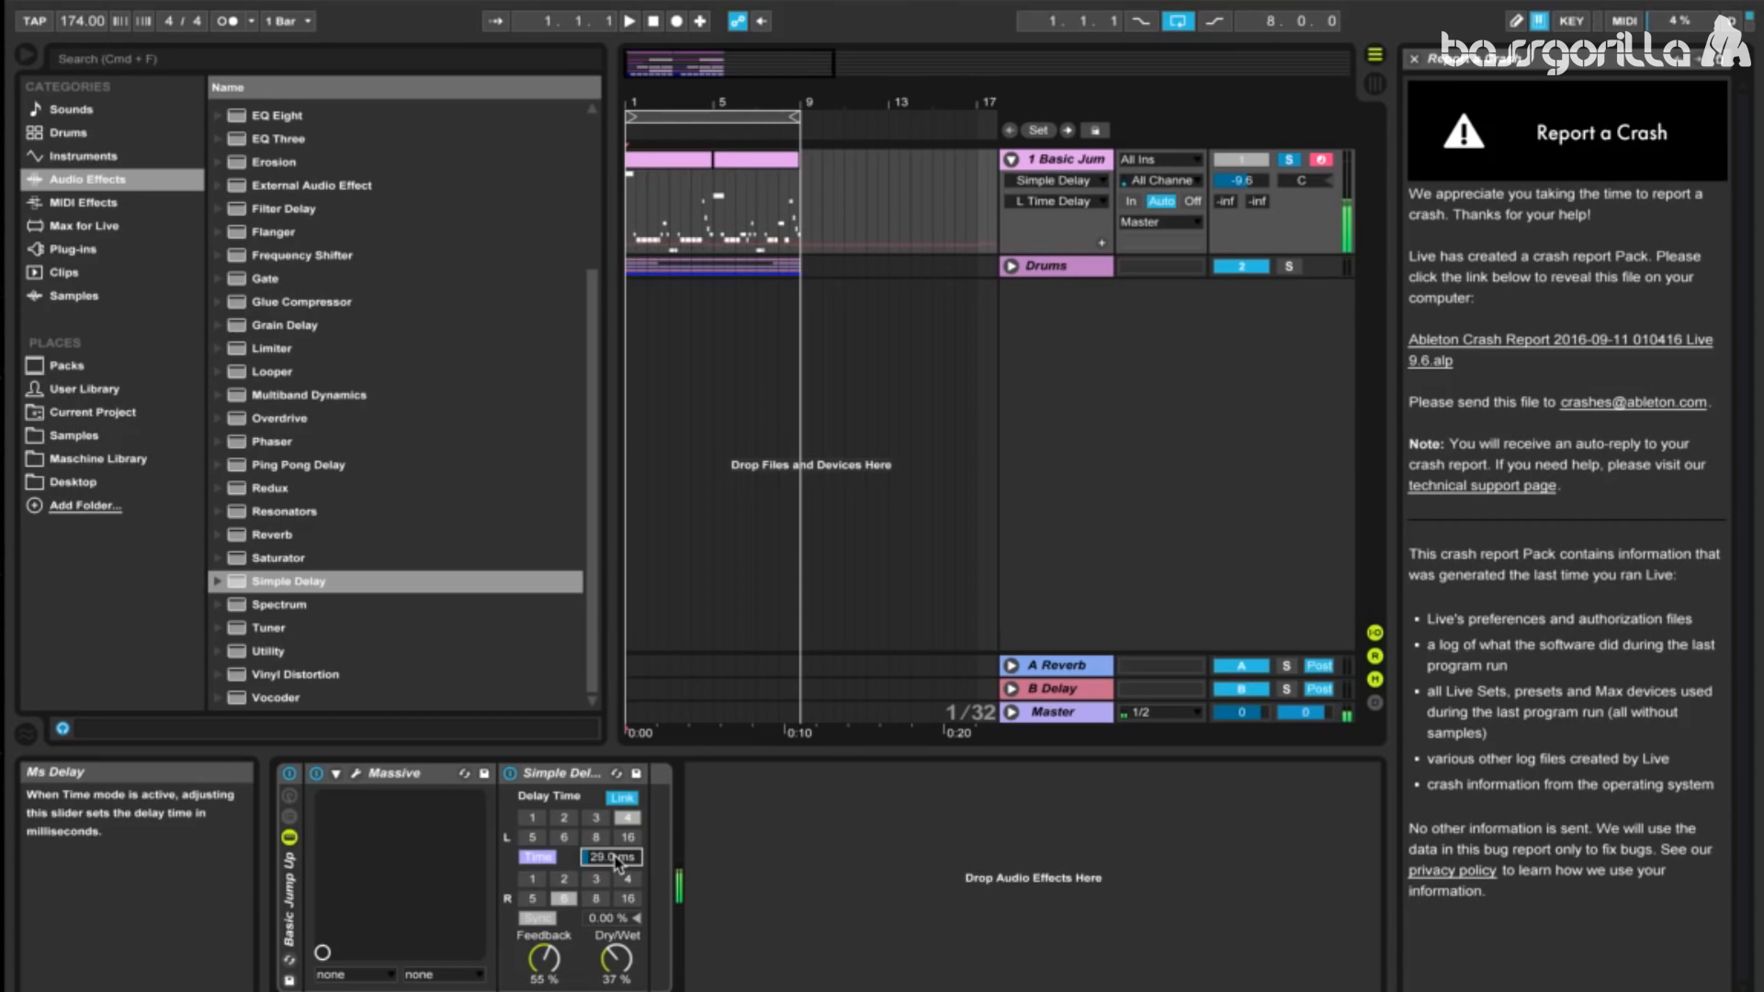
pyautogui.write('23')
pyautogui.press('Return')
# Step: Bypass and reactivate the Simple Delay to compare the sound with and without it
pyautogui.click(510, 775)
pyautogui.click(510, 775)
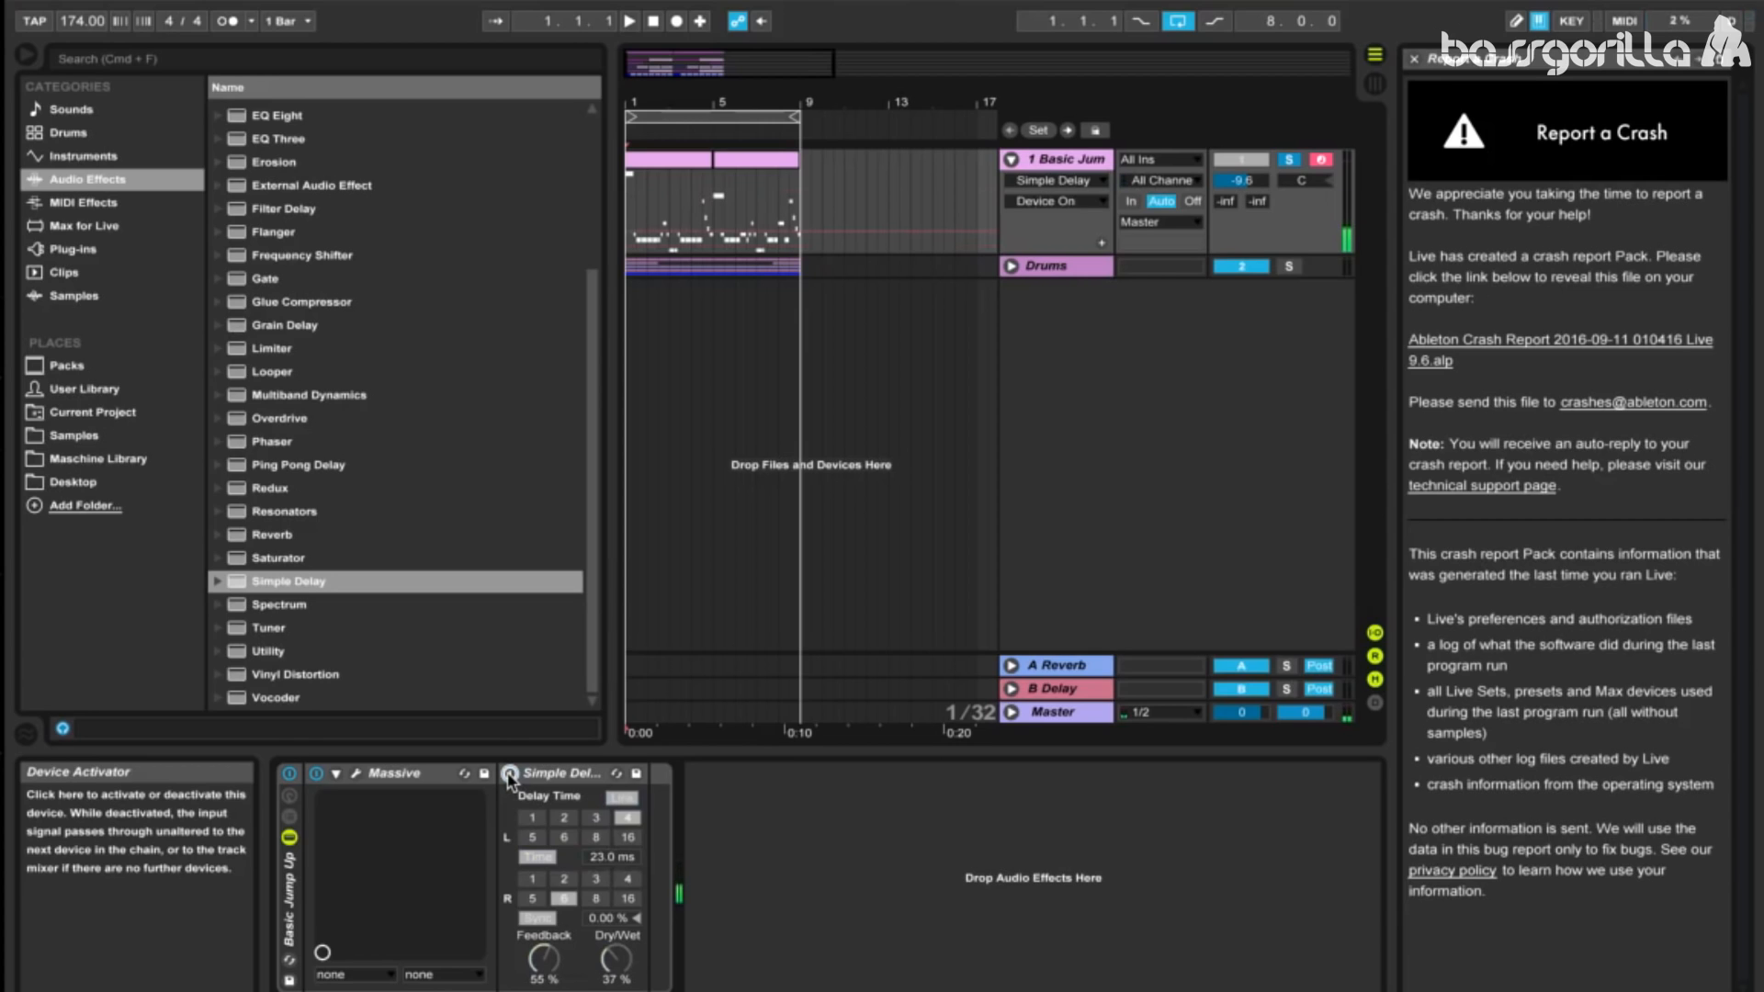
pyautogui.click(510, 774)
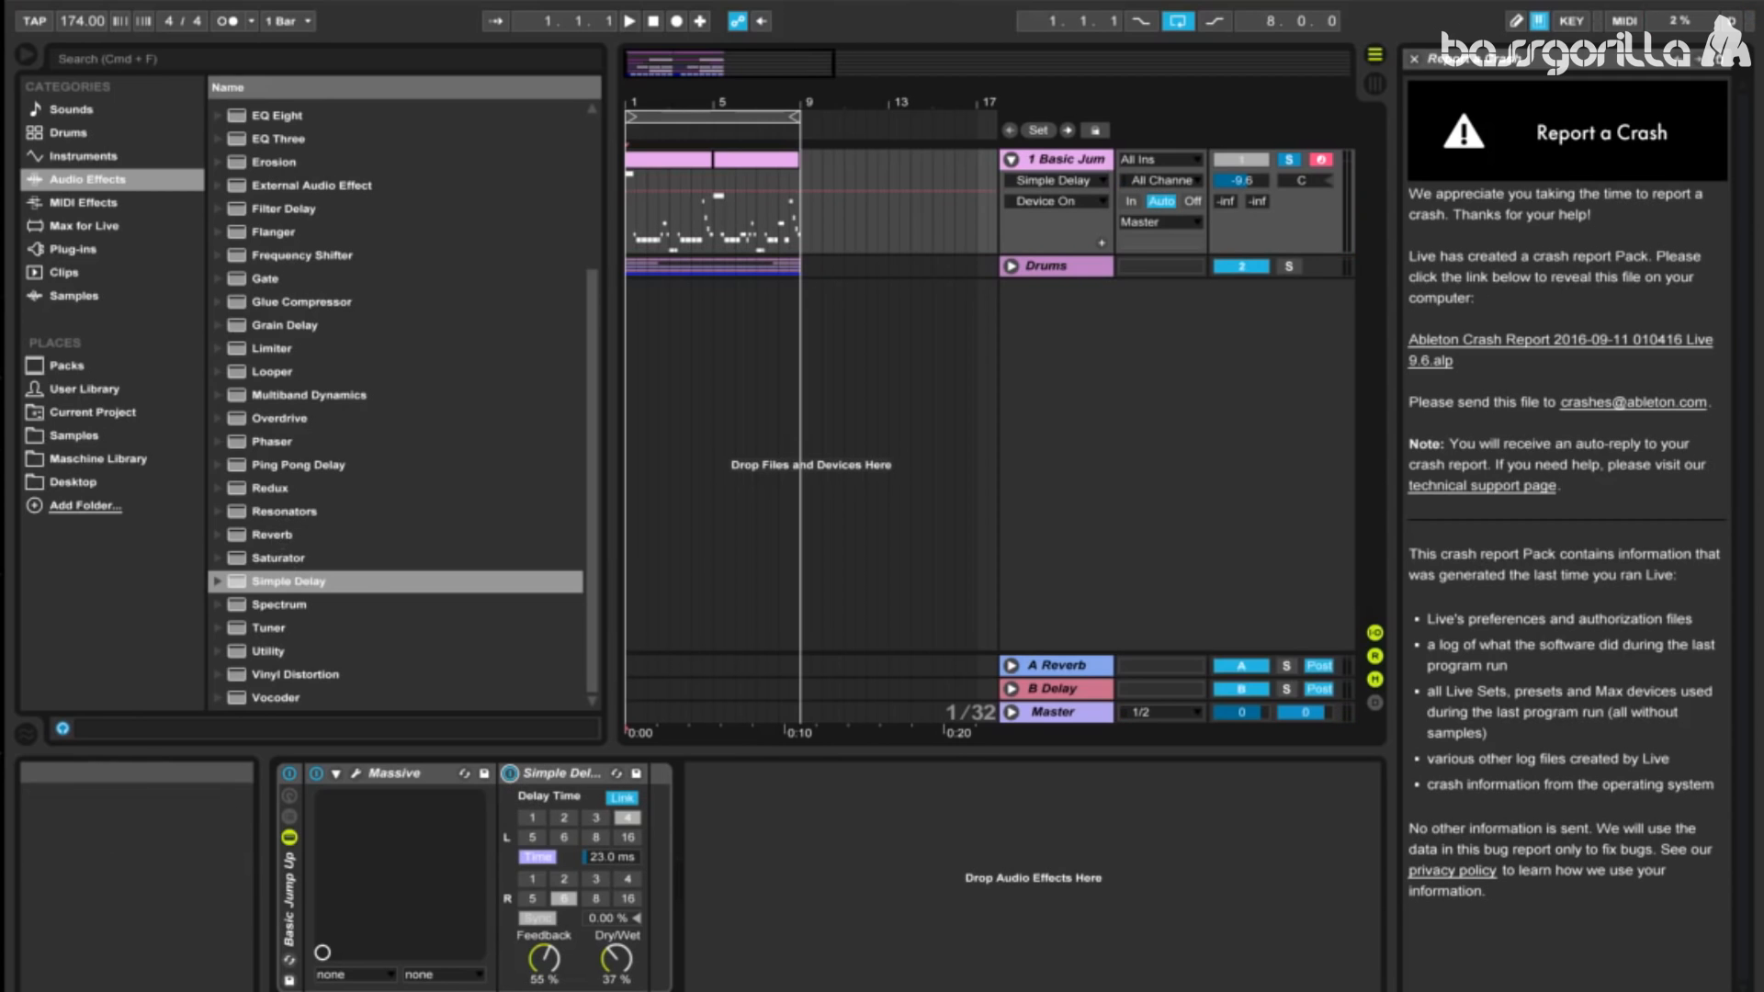
# Step: Add a Reverb after the Simple Delay with Chorus off, Lo Cut on, and the input filter at about 3.31 kHz with a 3.86 bandwidth
pyautogui.moveTo(272, 535); pyautogui.dragTo(606, 822)
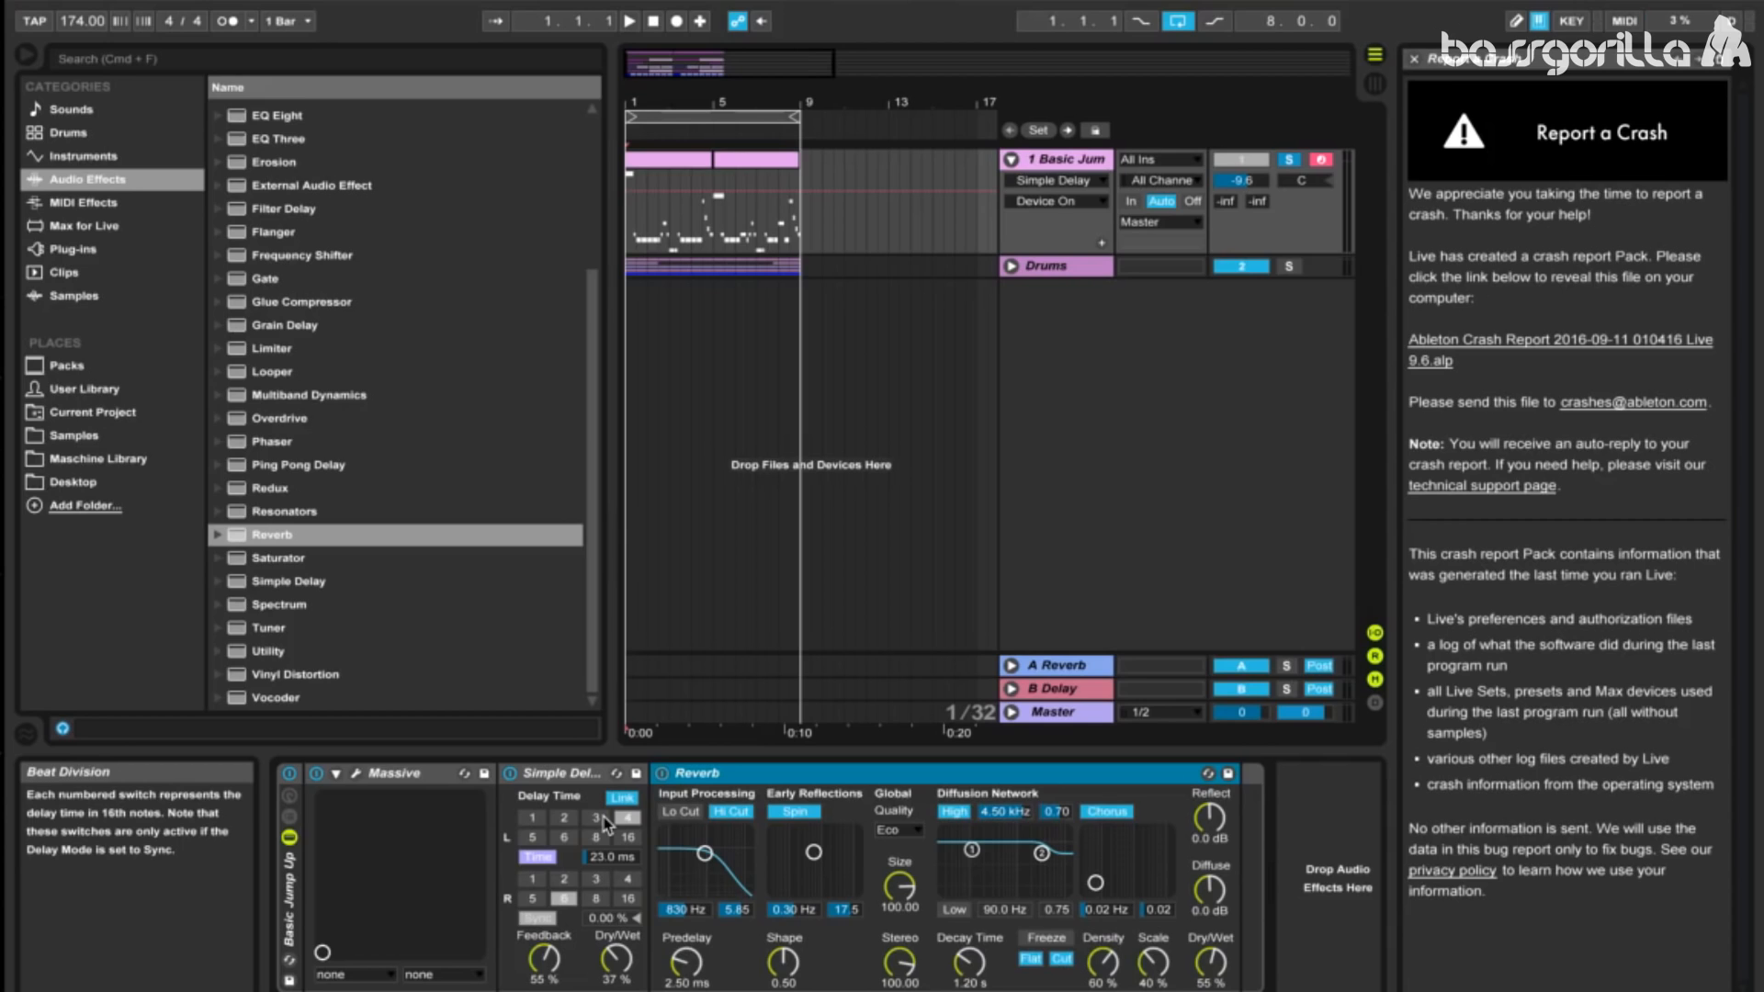
pyautogui.click(1109, 816)
pyautogui.click(680, 812)
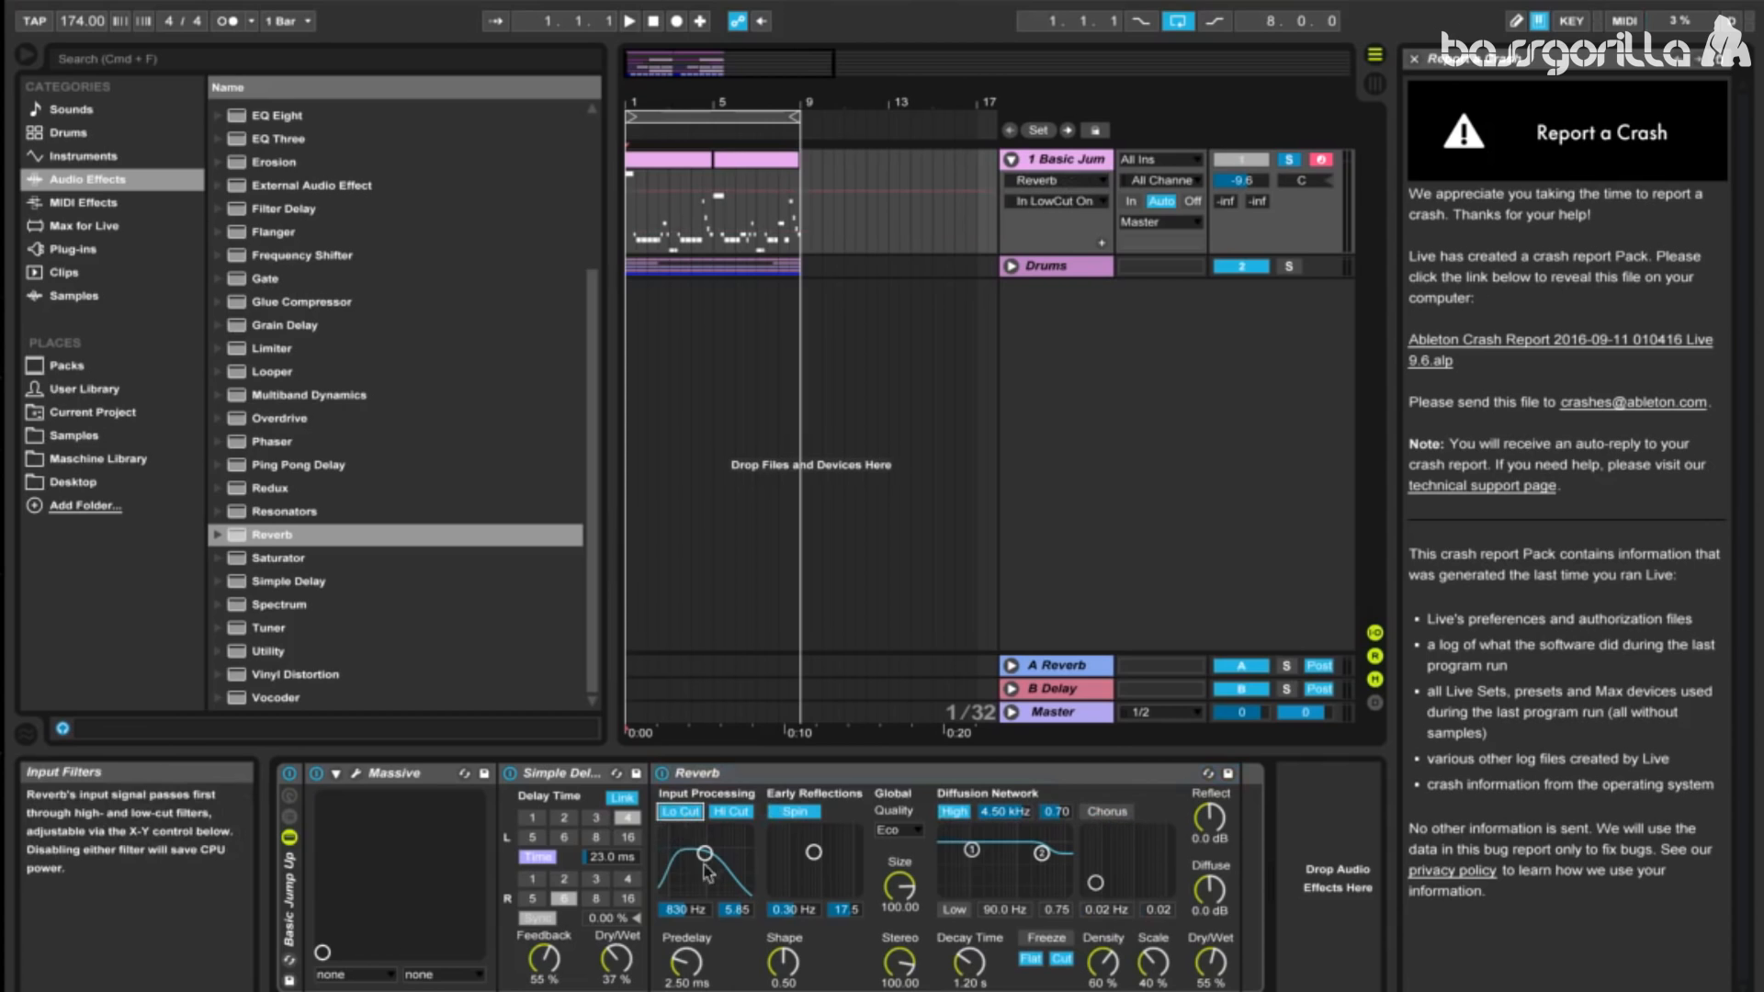
pyautogui.moveTo(705, 854); pyautogui.dragTo(722, 866)
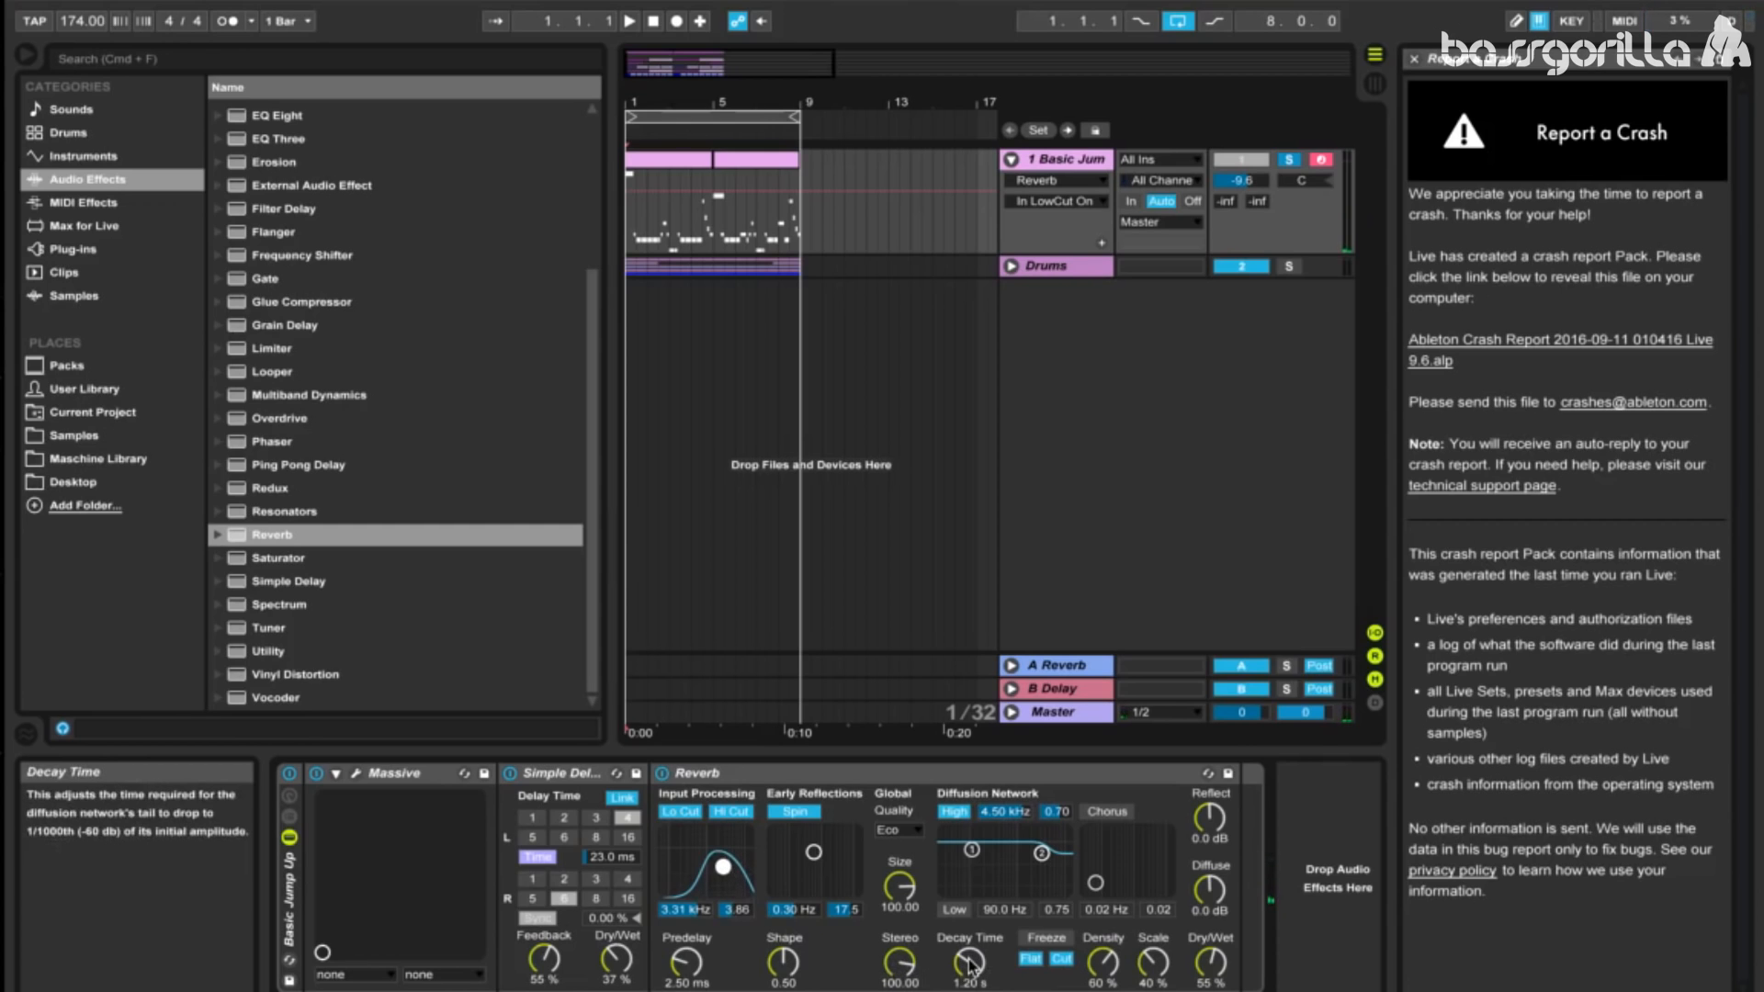
# Step: Set the Reverb's decay time to about 567 ms and its dry/wet to 13 %
pyautogui.moveTo(972, 967); pyautogui.dragTo(972, 991)
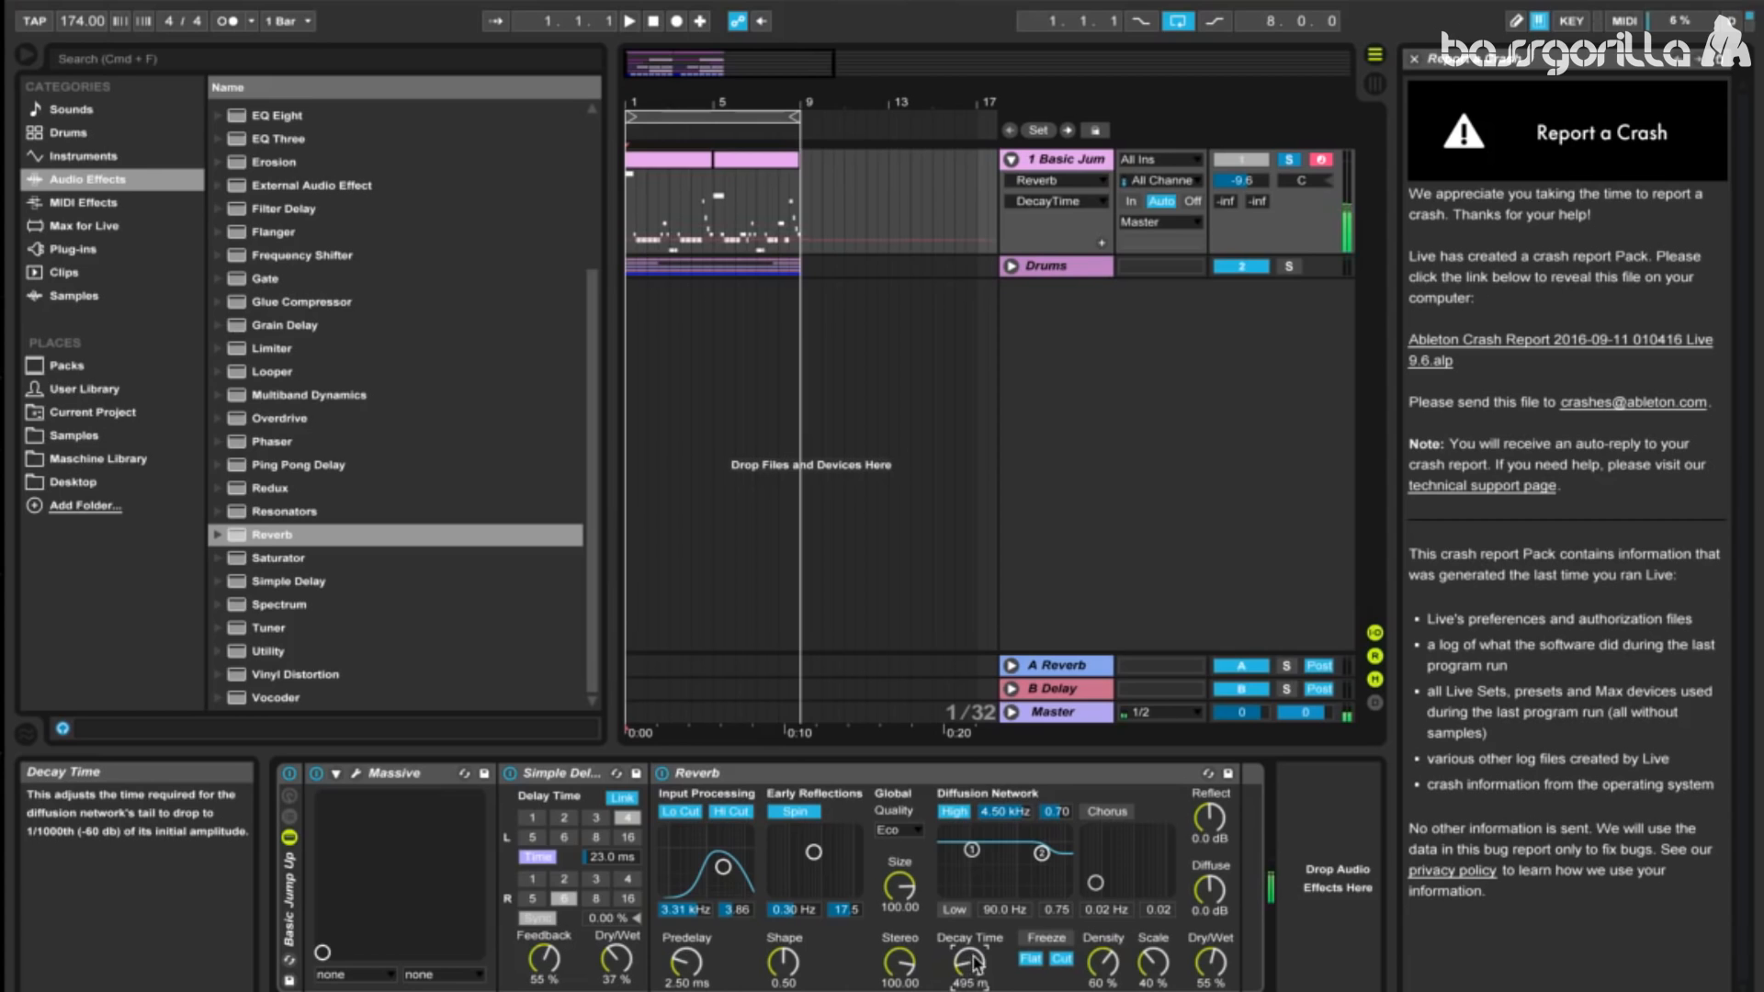
pyautogui.moveTo(974, 961); pyautogui.dragTo(974, 956)
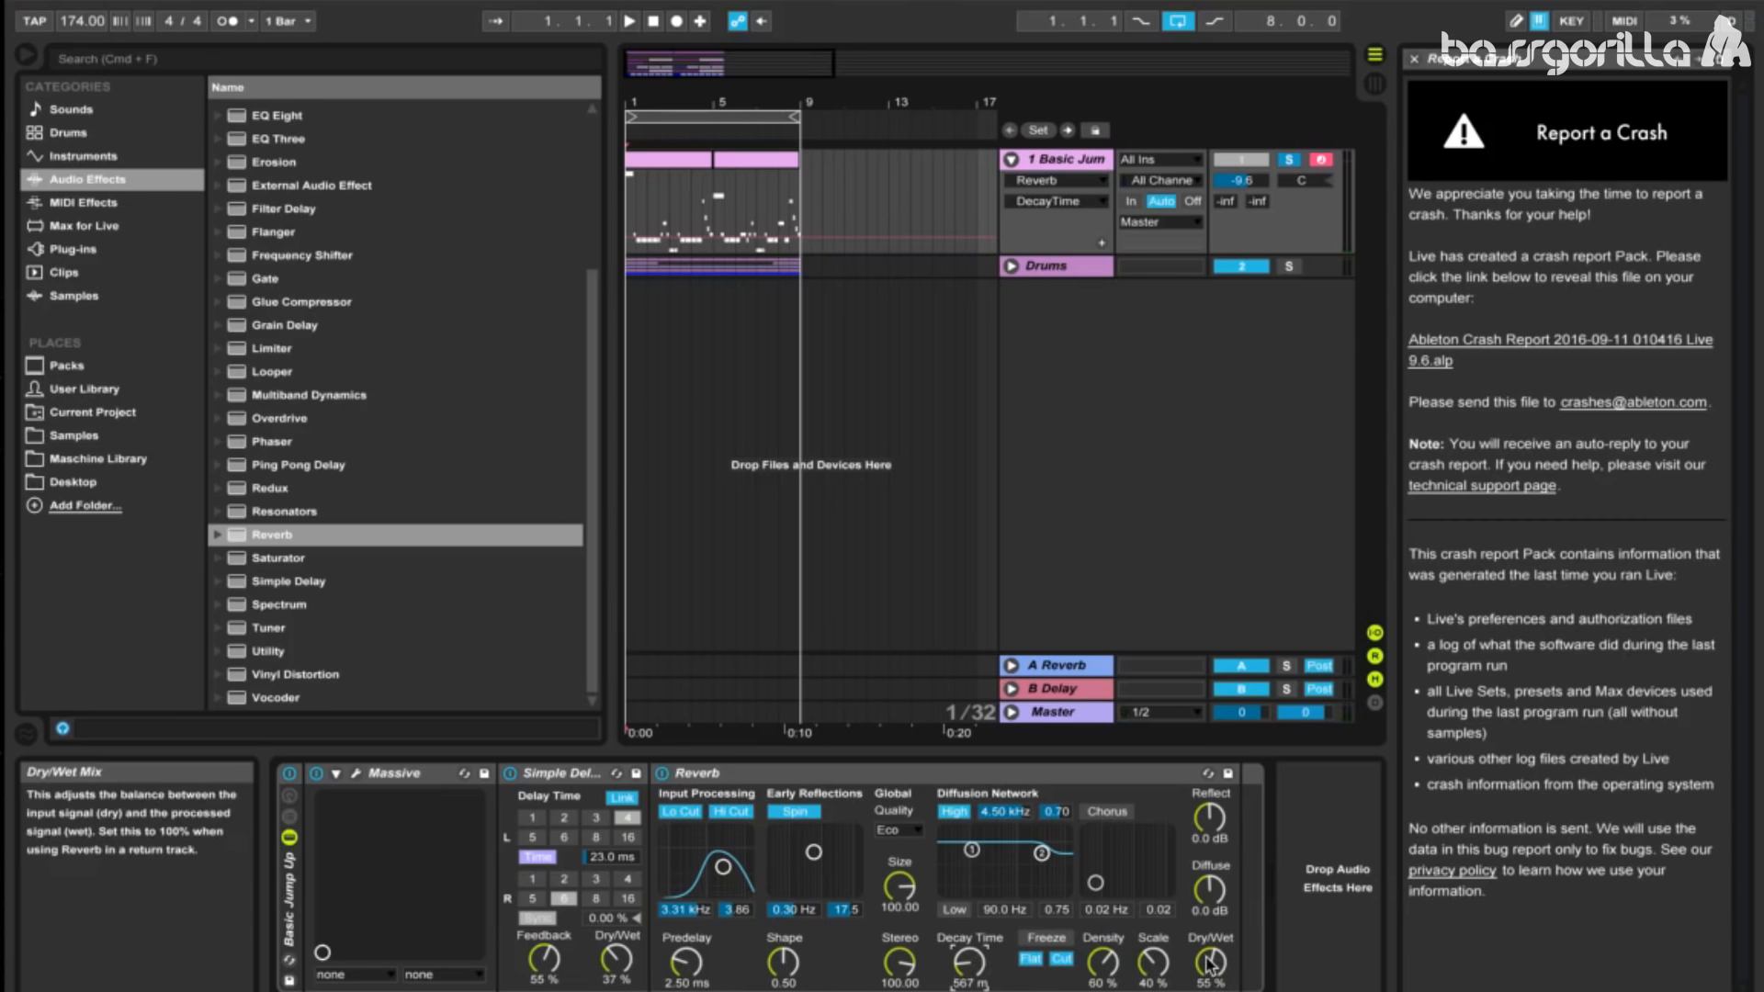
pyautogui.moveTo(1209, 963); pyautogui.dragTo(1209, 990)
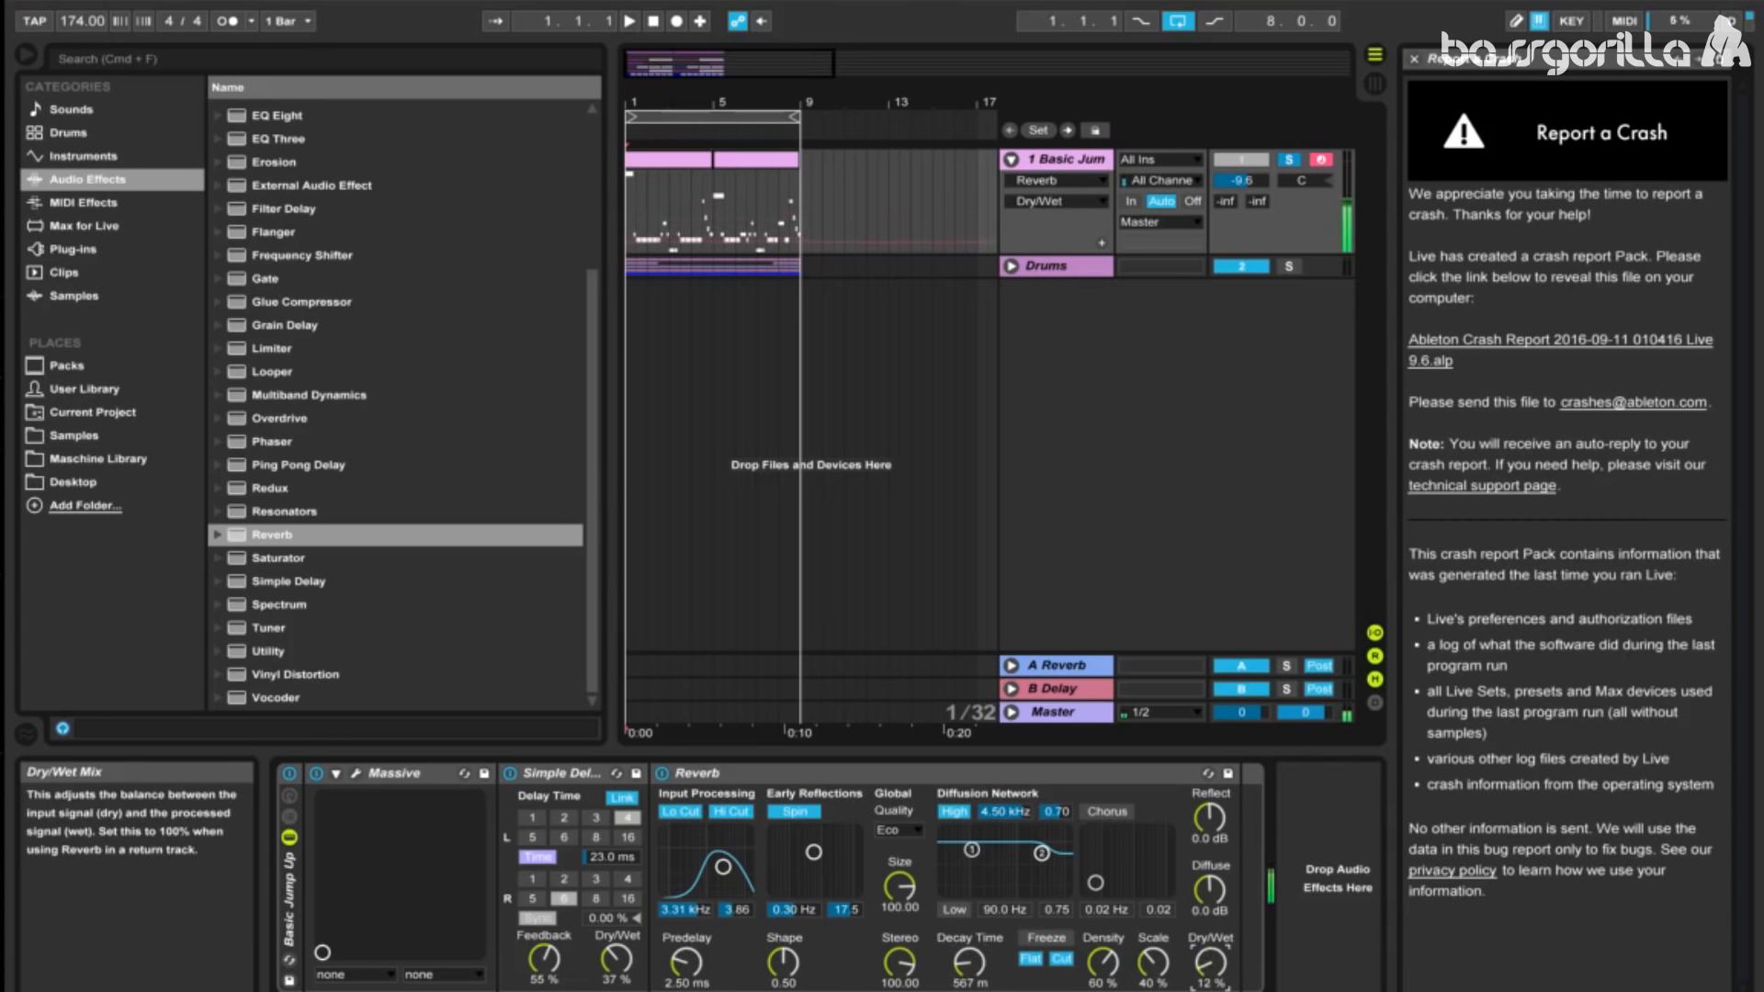
# Step: Load the OTT preset of Multiband Dynamics after the Reverb and set its amount to 45 %
pyautogui.click(232, 396)
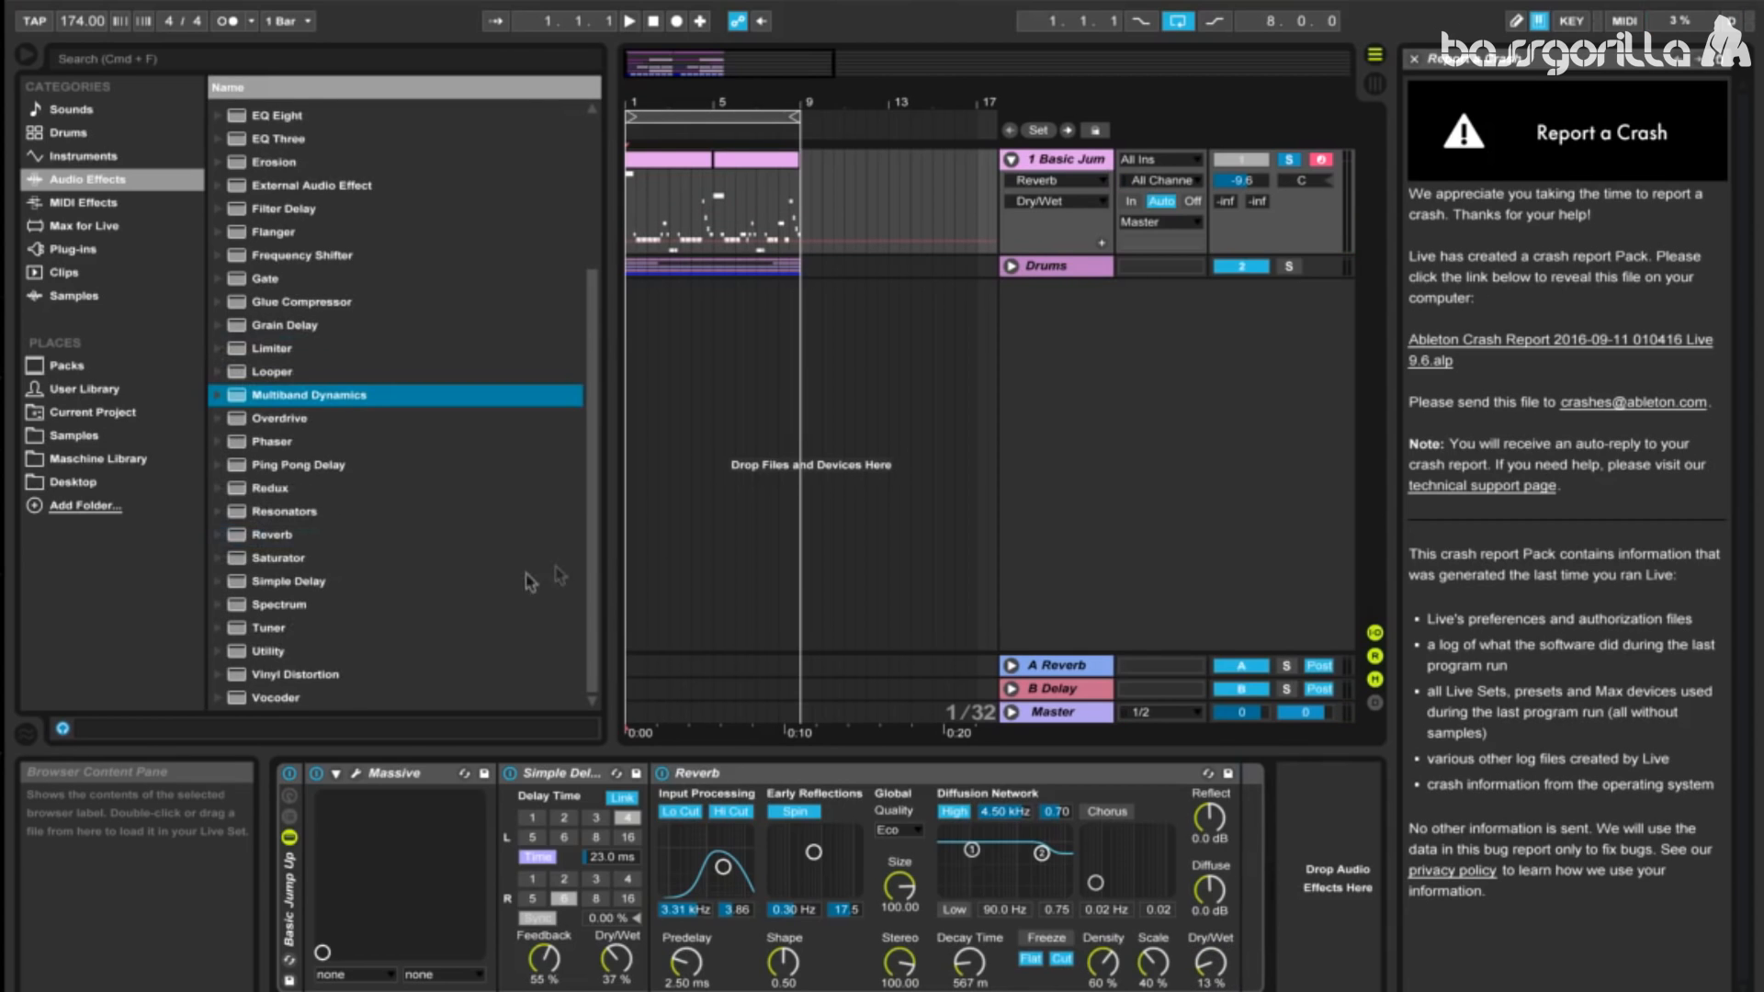
pyautogui.click(219, 396)
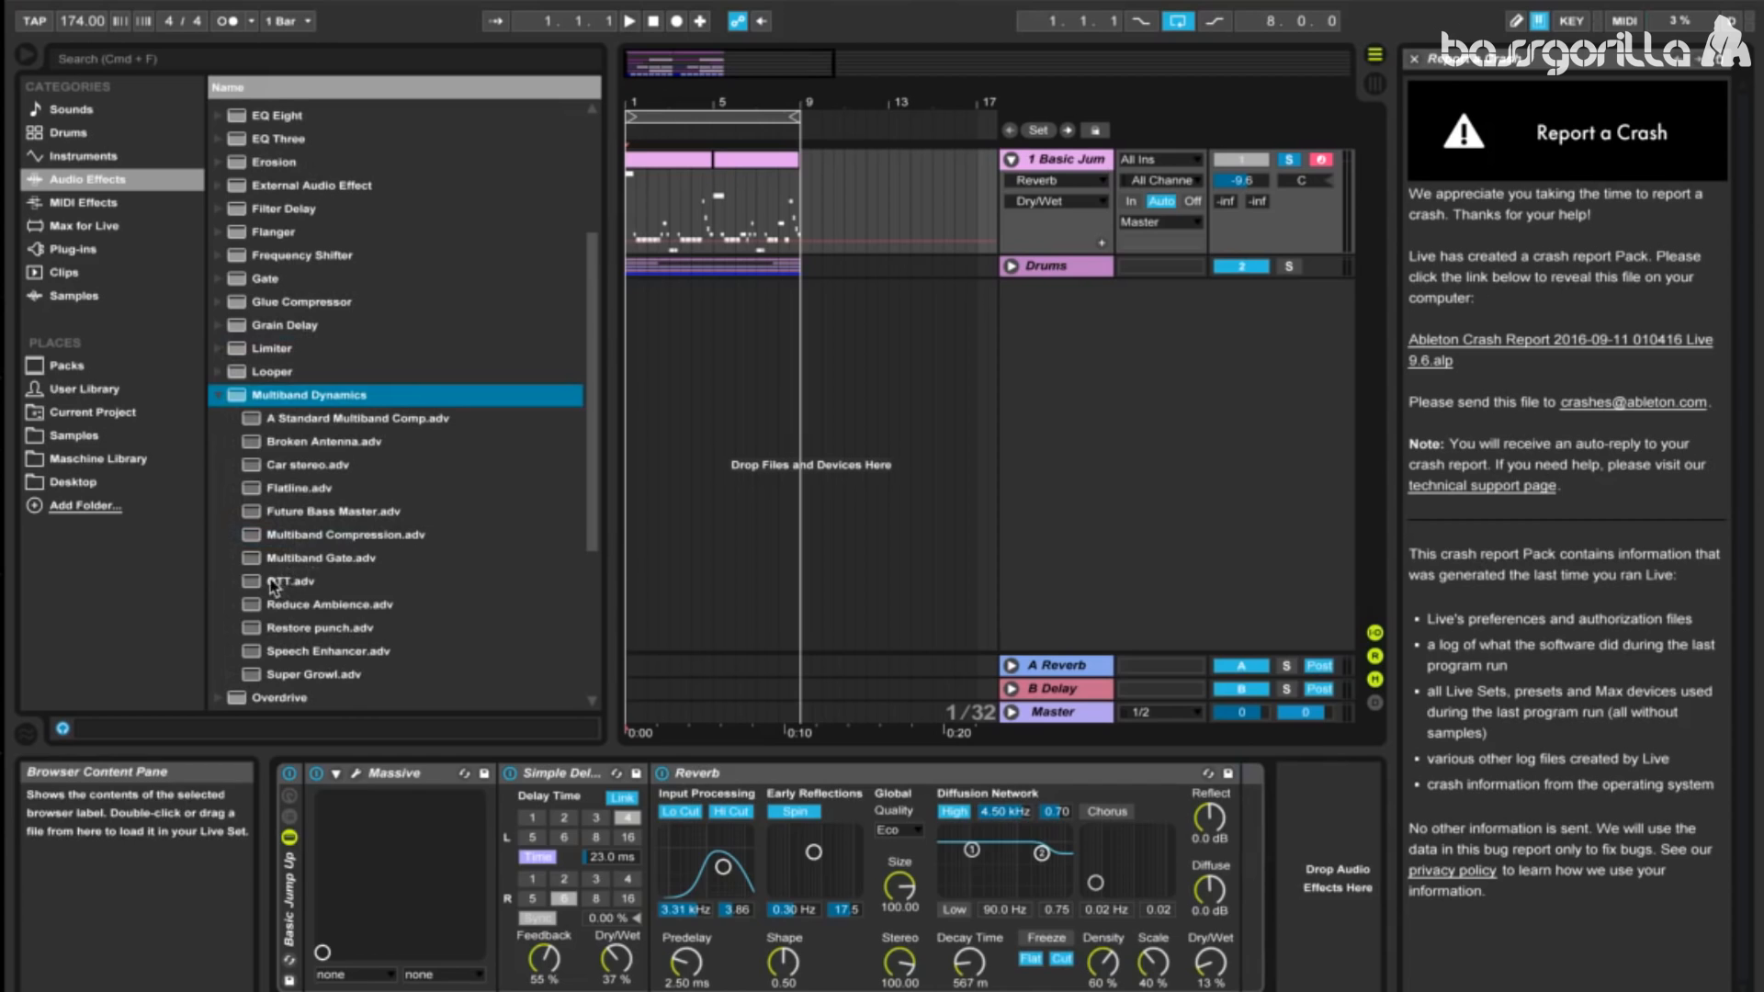
pyautogui.click(278, 581)
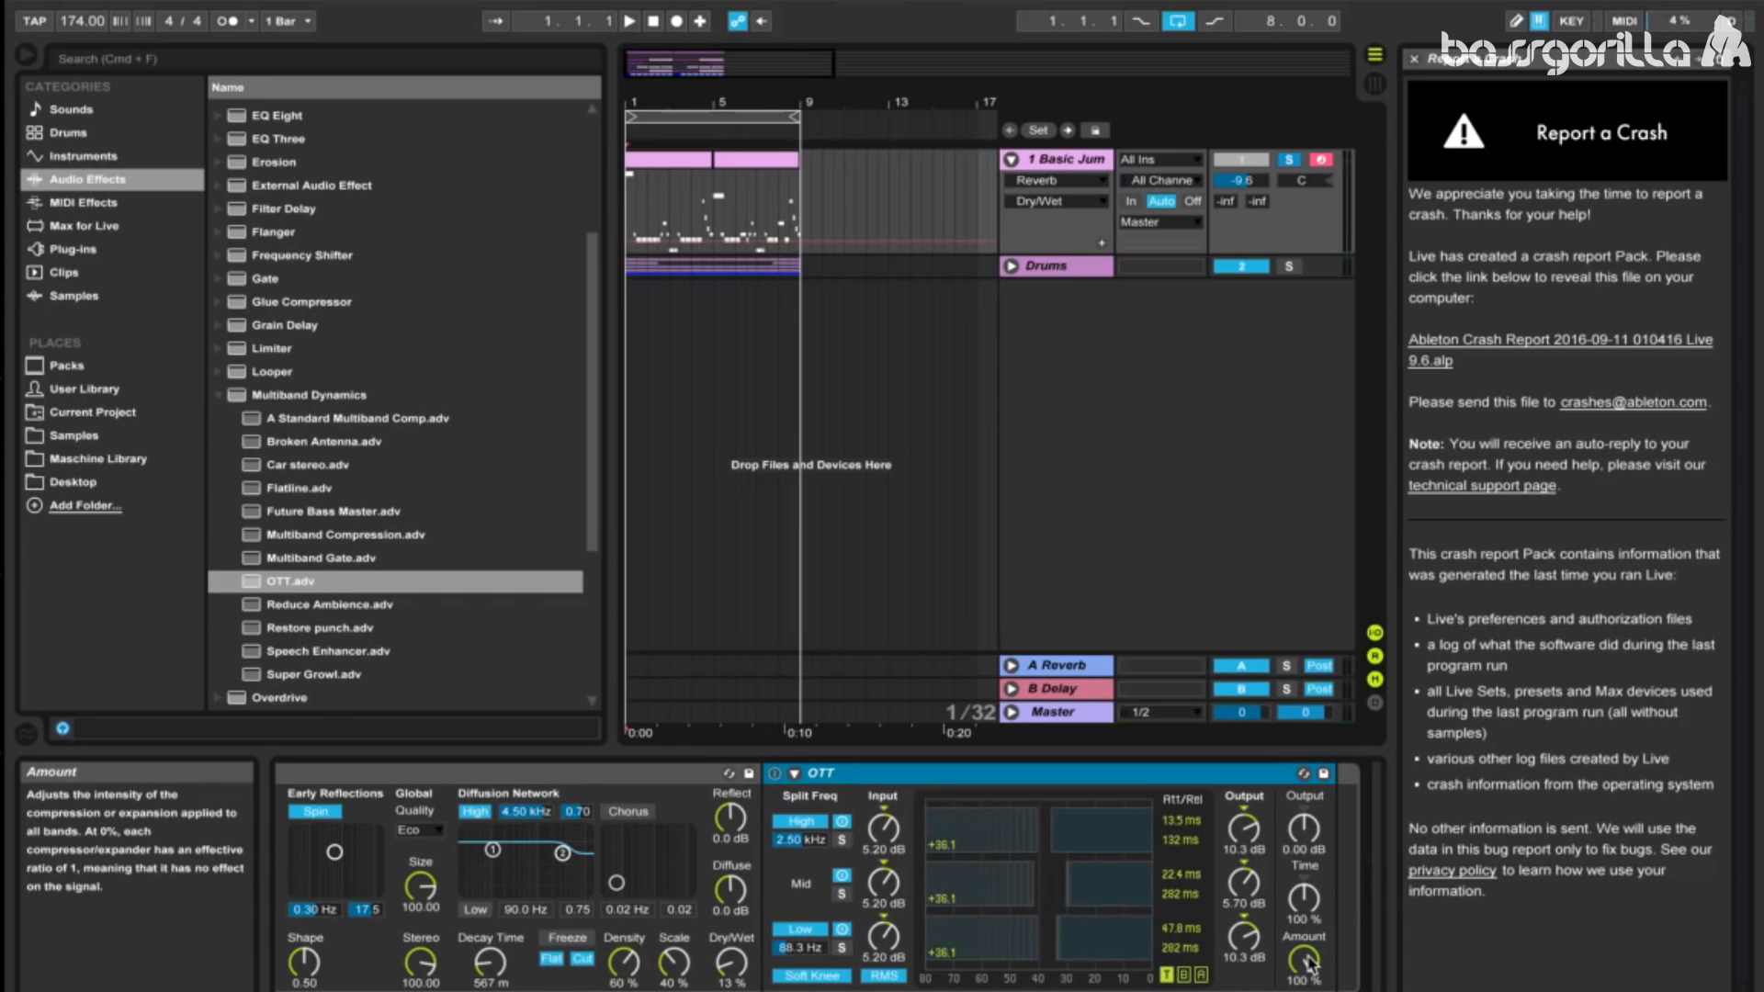
pyautogui.moveTo(1309, 965); pyautogui.dragTo(1309, 991)
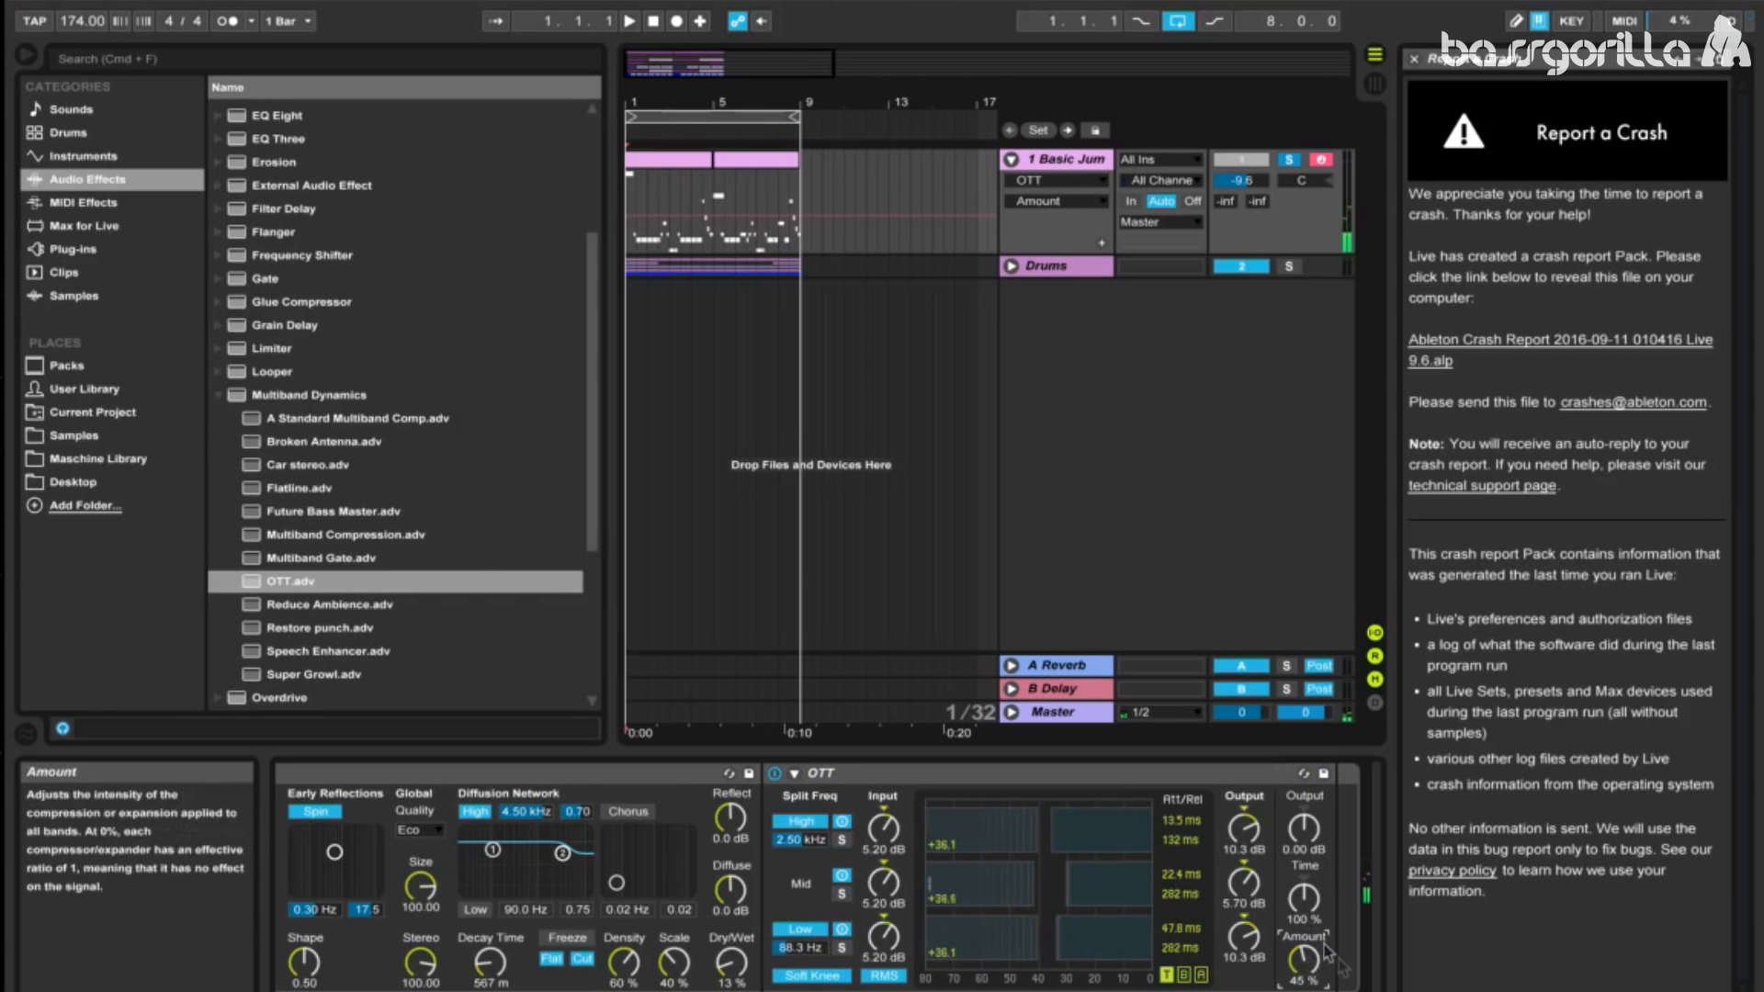
# Step: Insert an EQ Eight after OTT at the end of the effect chain
pyautogui.hscroll(3, 1294, 879)
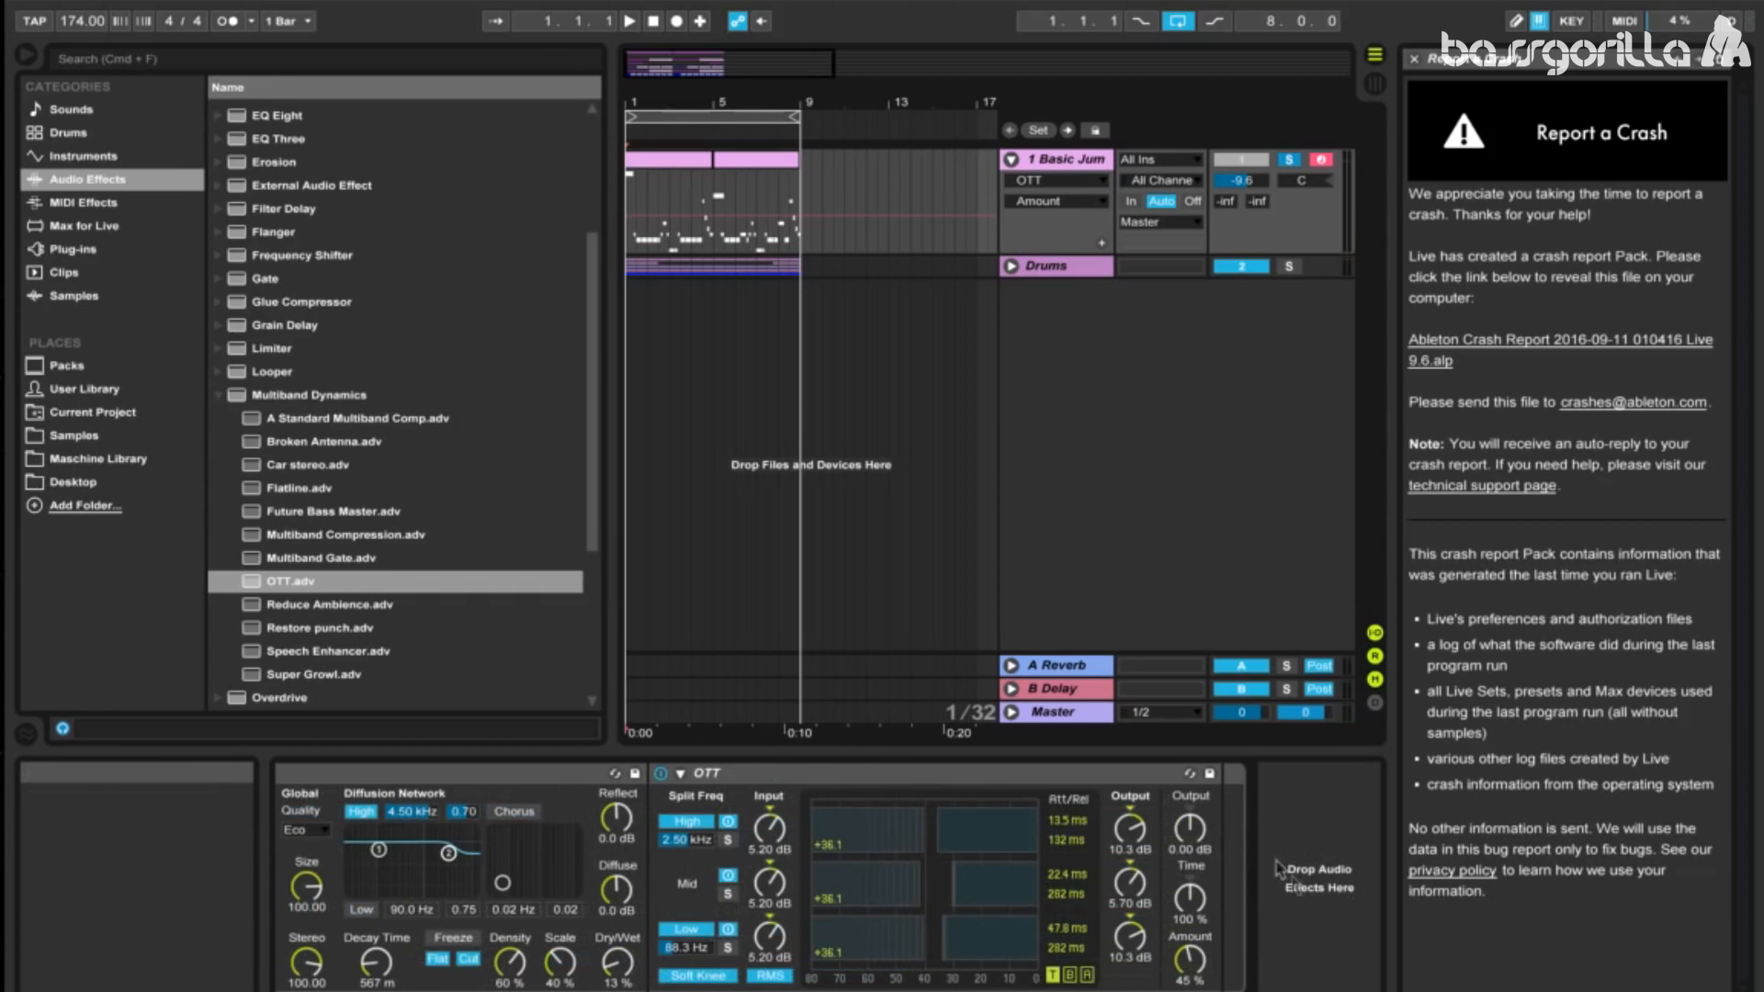
pyautogui.scroll(5, 489, 240)
pyautogui.moveTo(262, 232); pyautogui.dragTo(1164, 825)
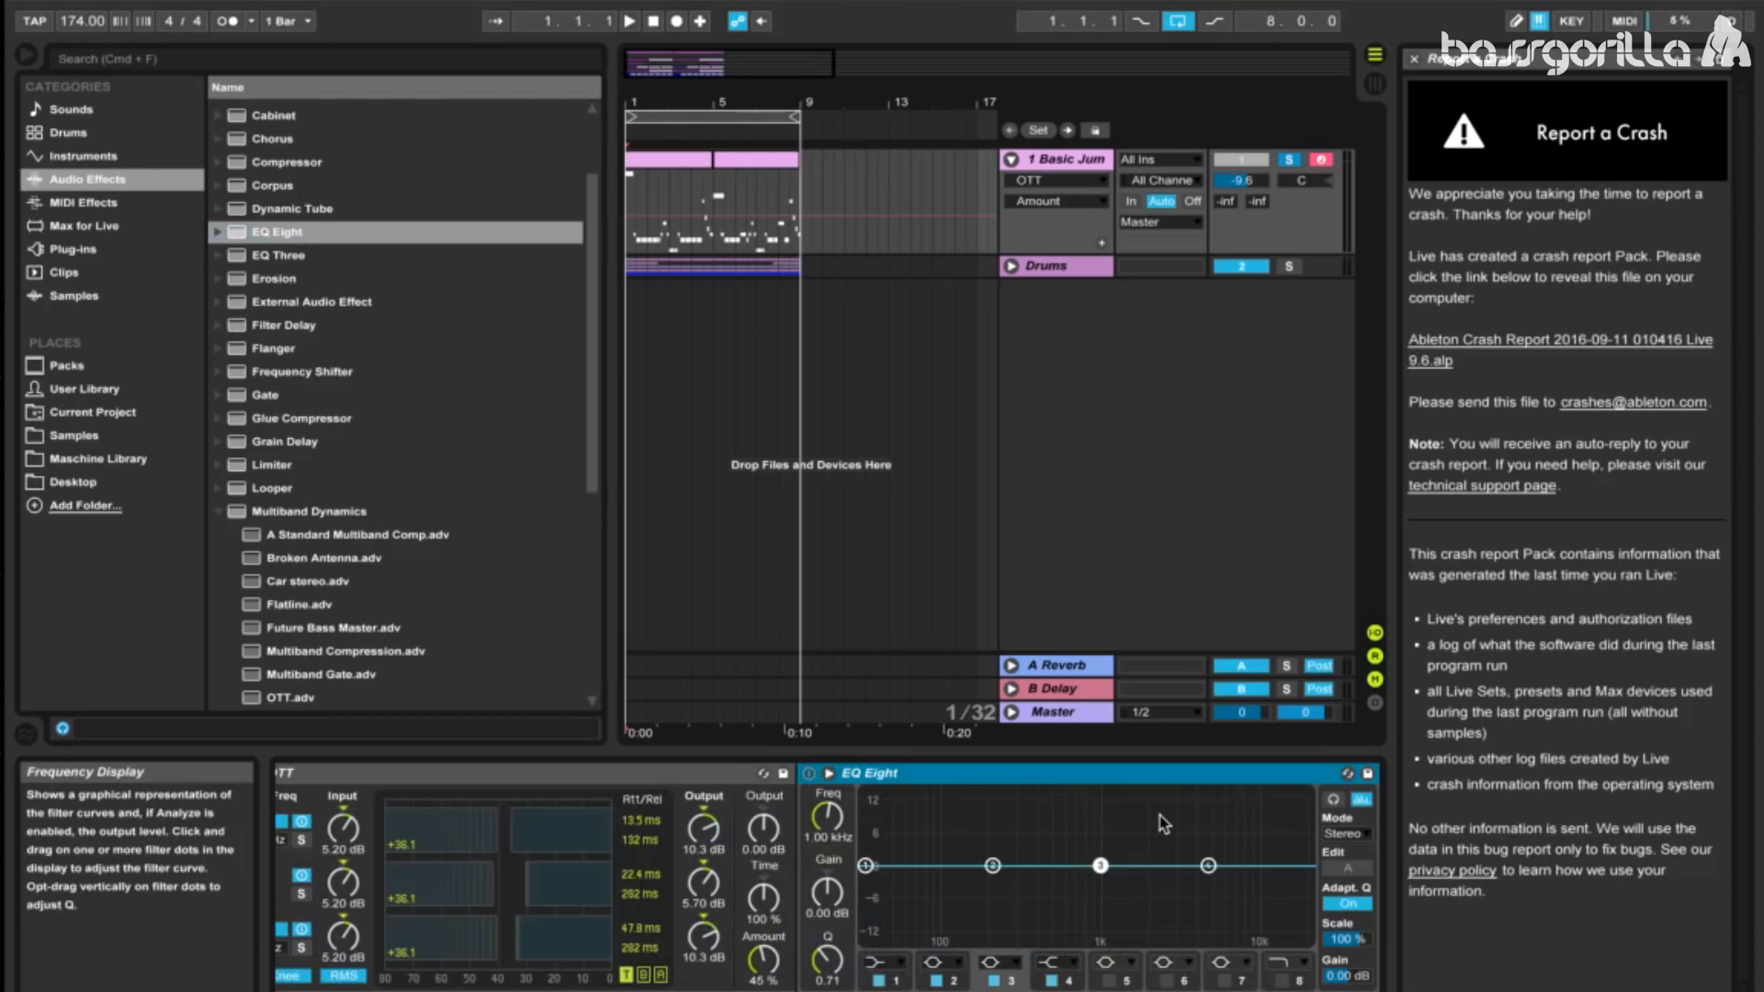
# Step: Cut a narrow notch with EQ Eight band 2 at 432 Hz, with -15.0 dB gain and a Q of 5.33
pyautogui.click(952, 979)
pyautogui.moveTo(829, 814); pyautogui.dragTo(839, 812)
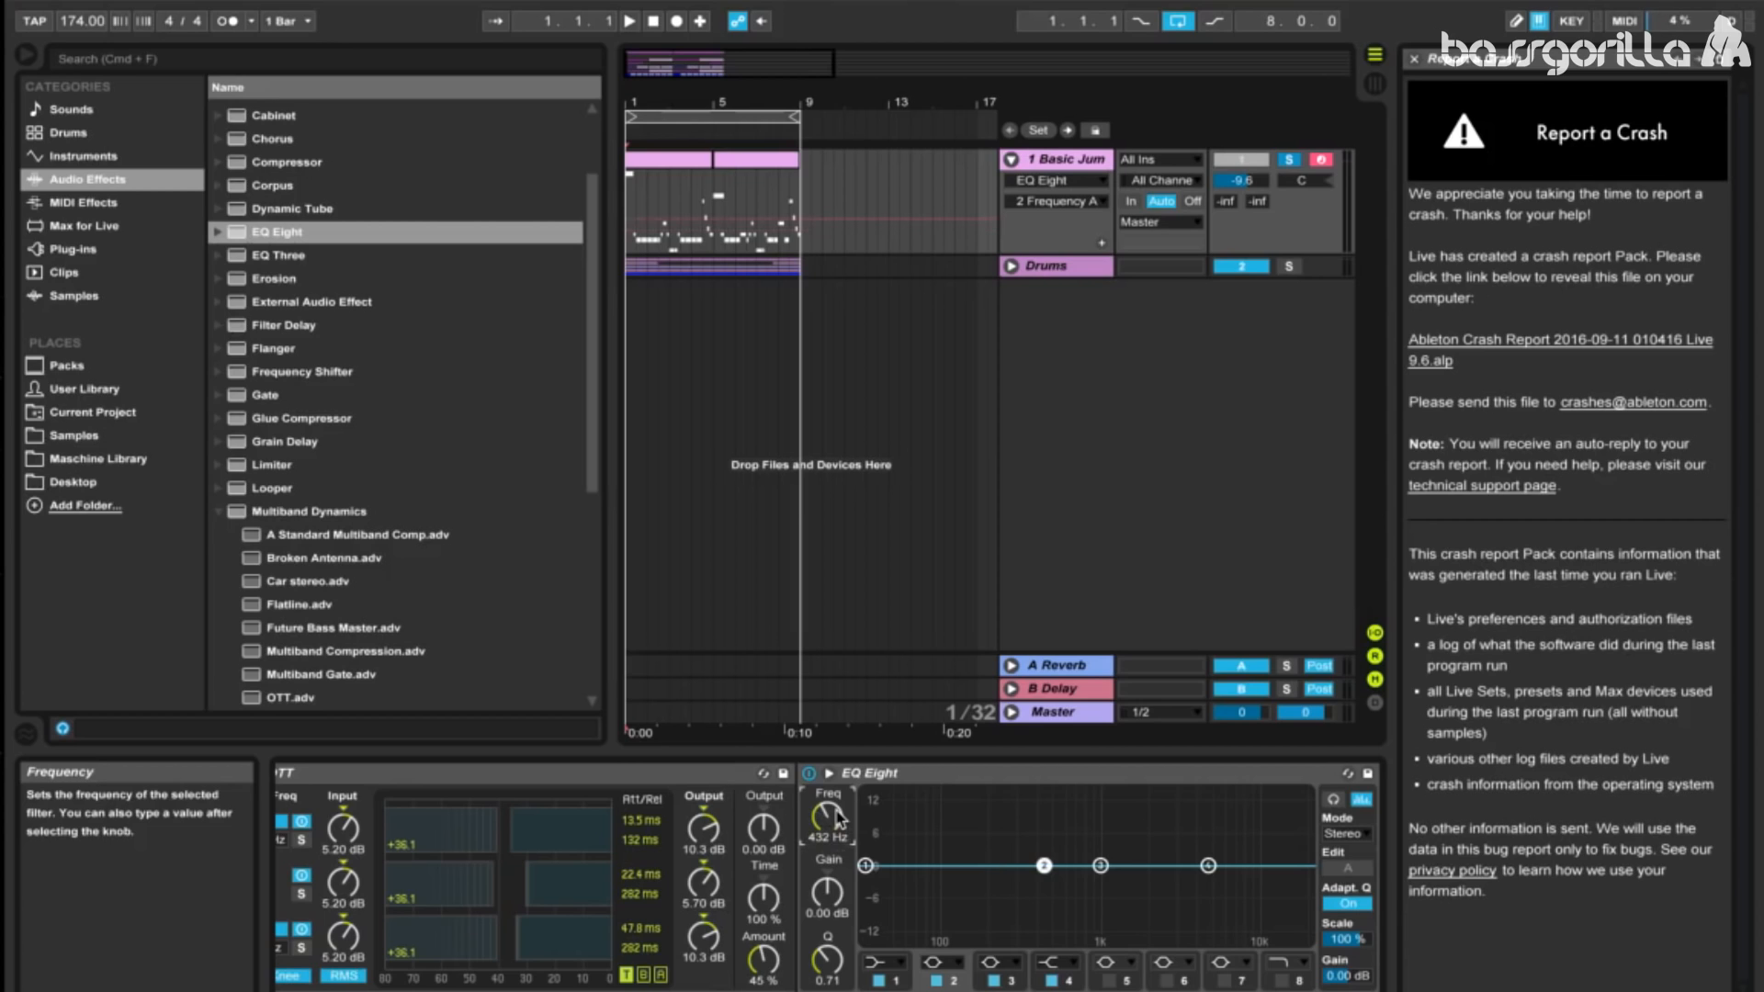
pyautogui.click(827, 893)
pyautogui.moveTo(828, 893); pyautogui.dragTo(828, 946)
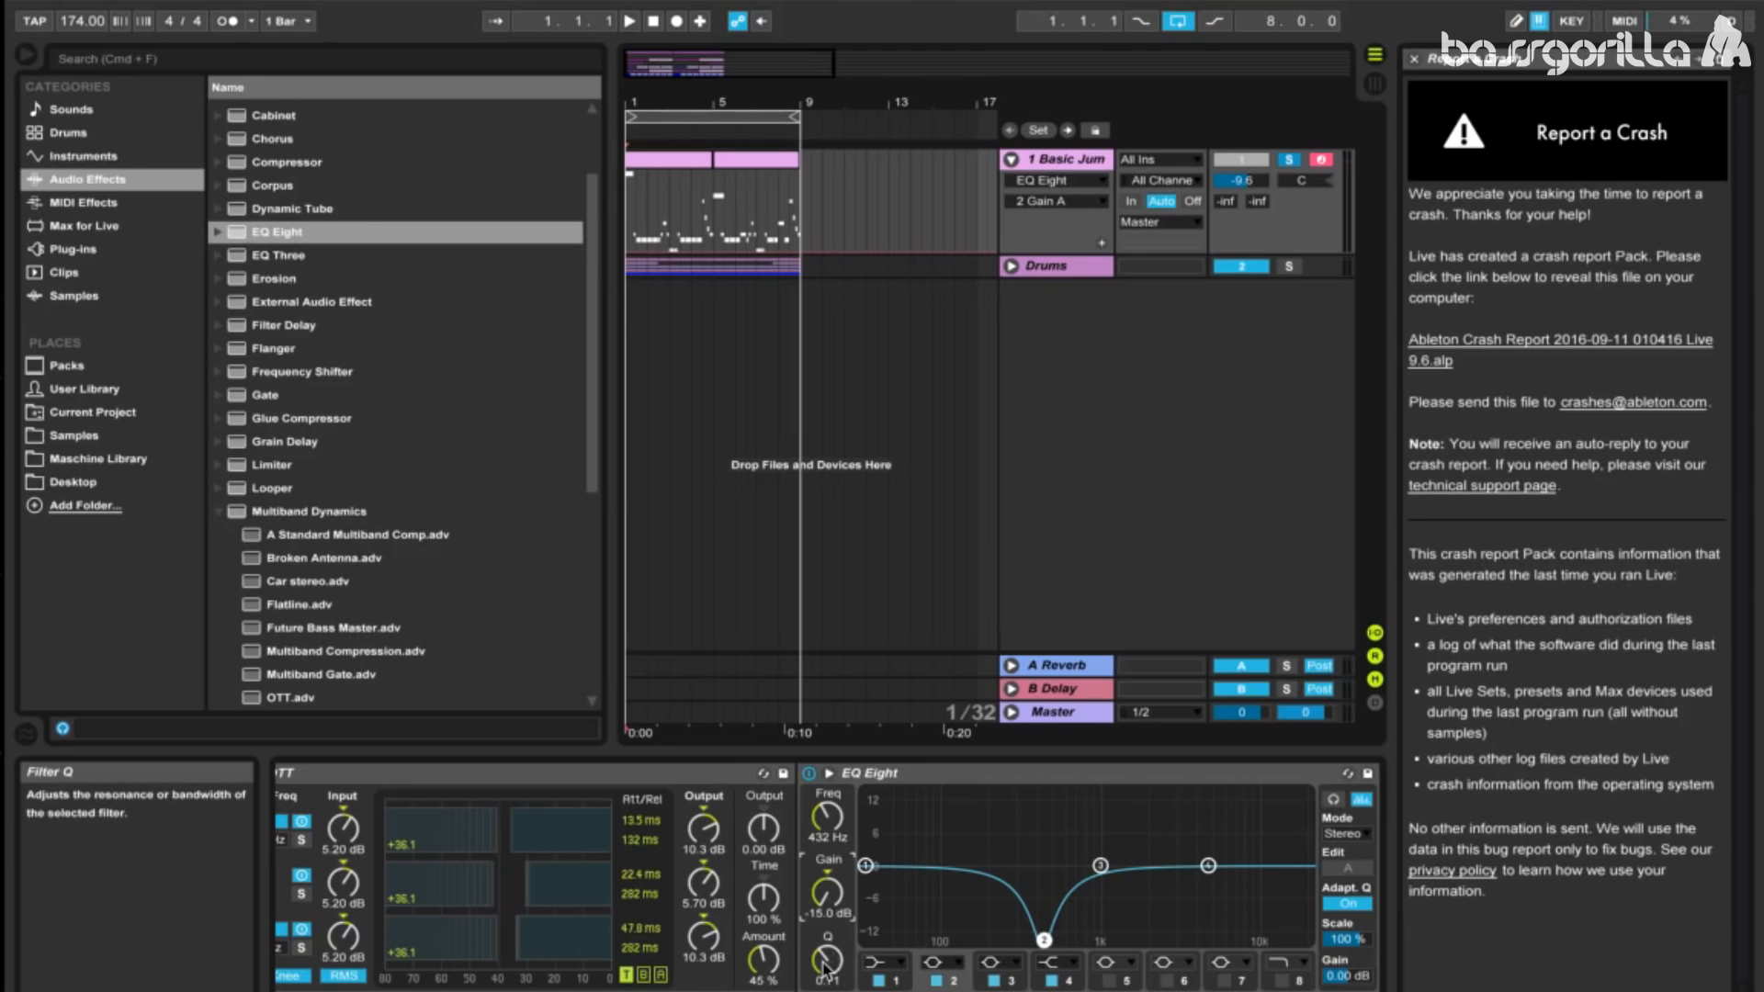
pyautogui.moveTo(824, 966); pyautogui.dragTo(824, 936)
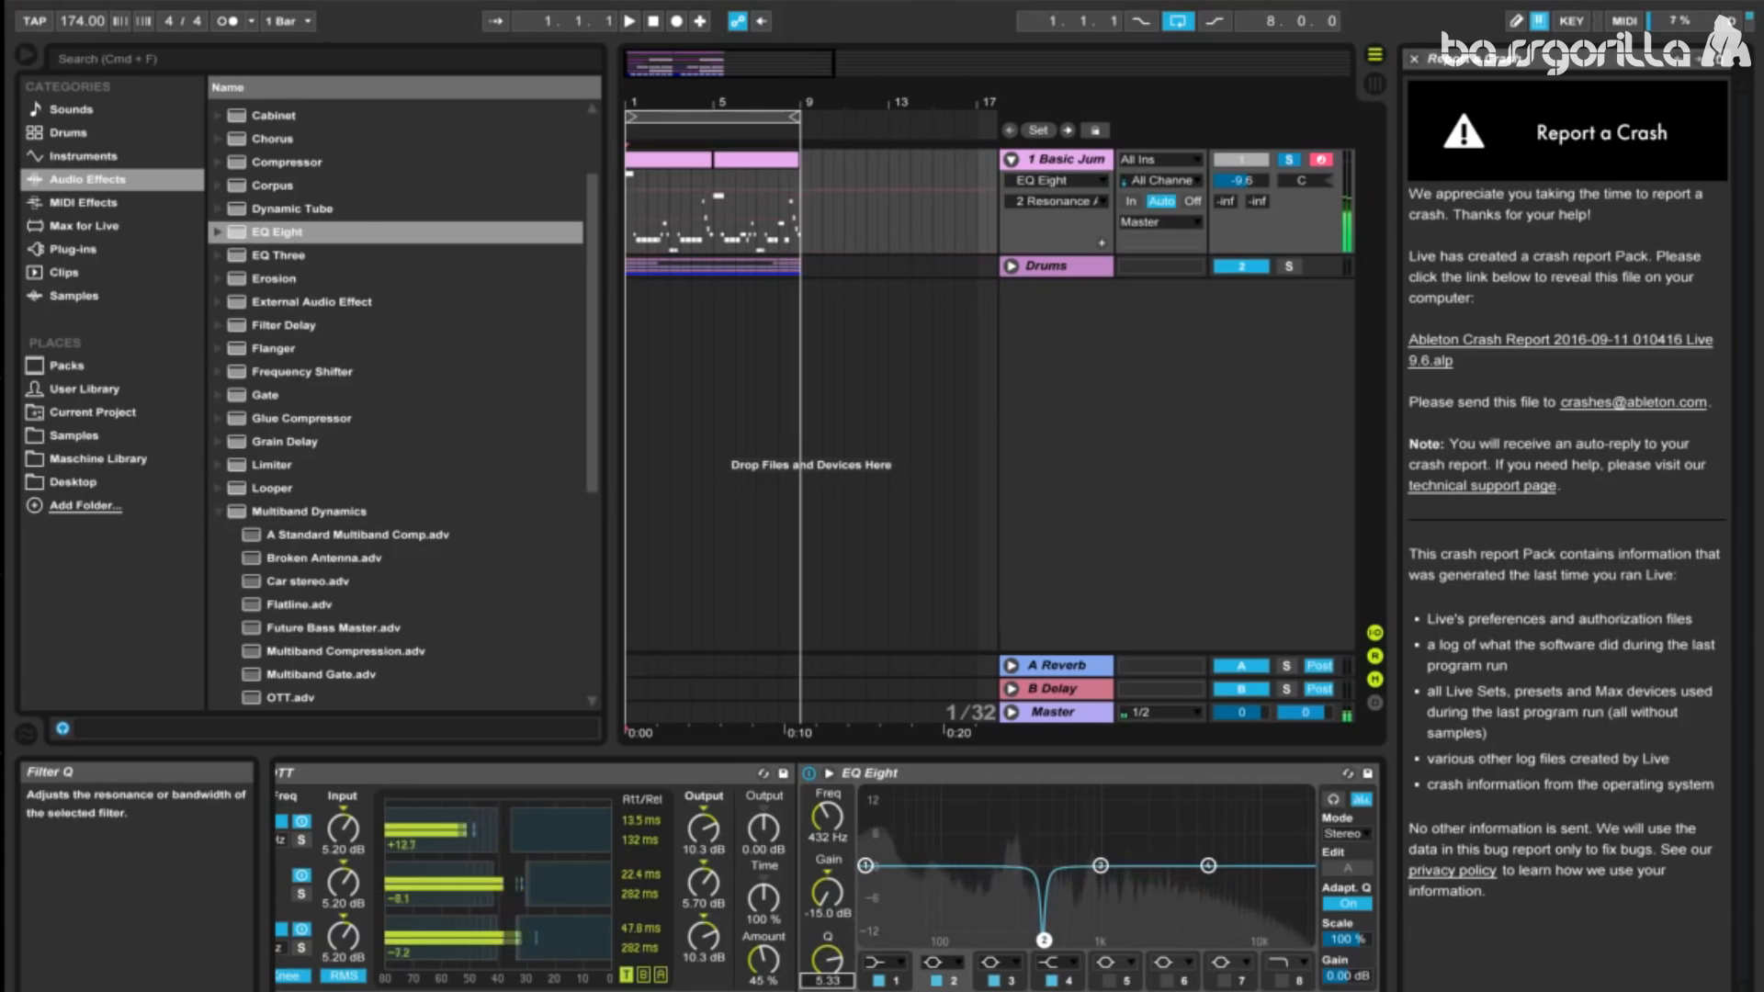
# Step: Set the Q of EQ Eight band 2 to 12.9 and listen to the narrower notch
pyautogui.press('space')
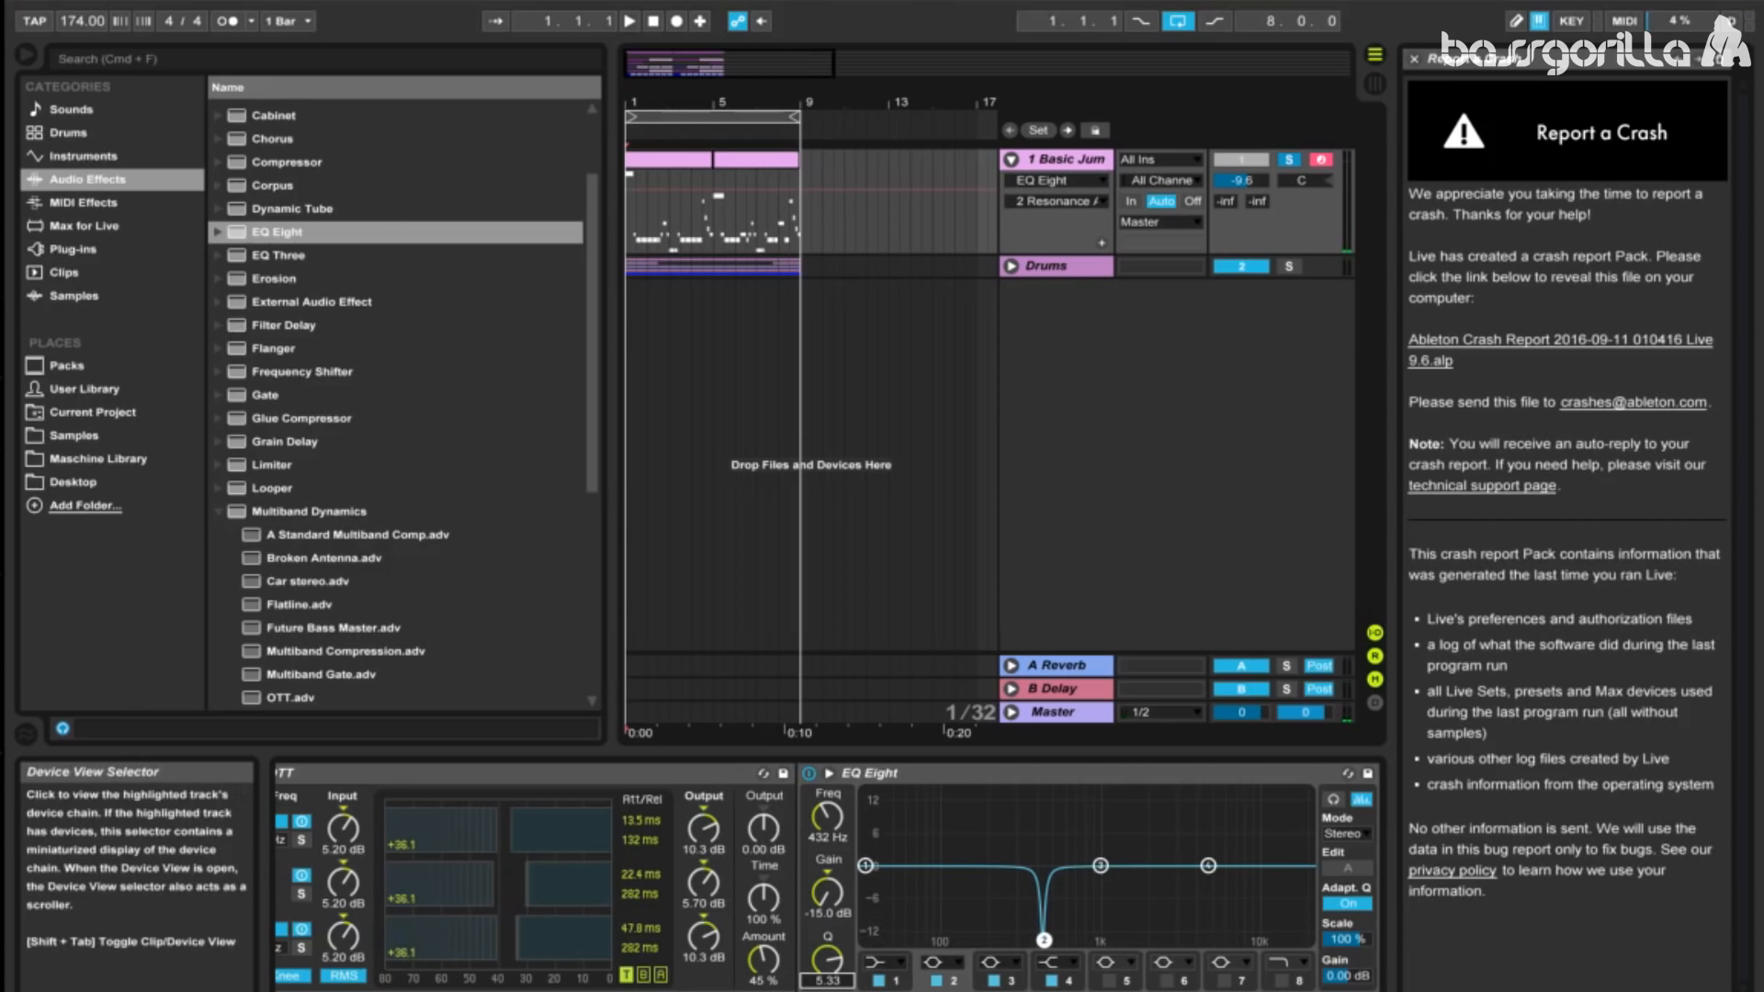
pyautogui.write('12.9')
pyautogui.press('Return')
pyautogui.press('space')
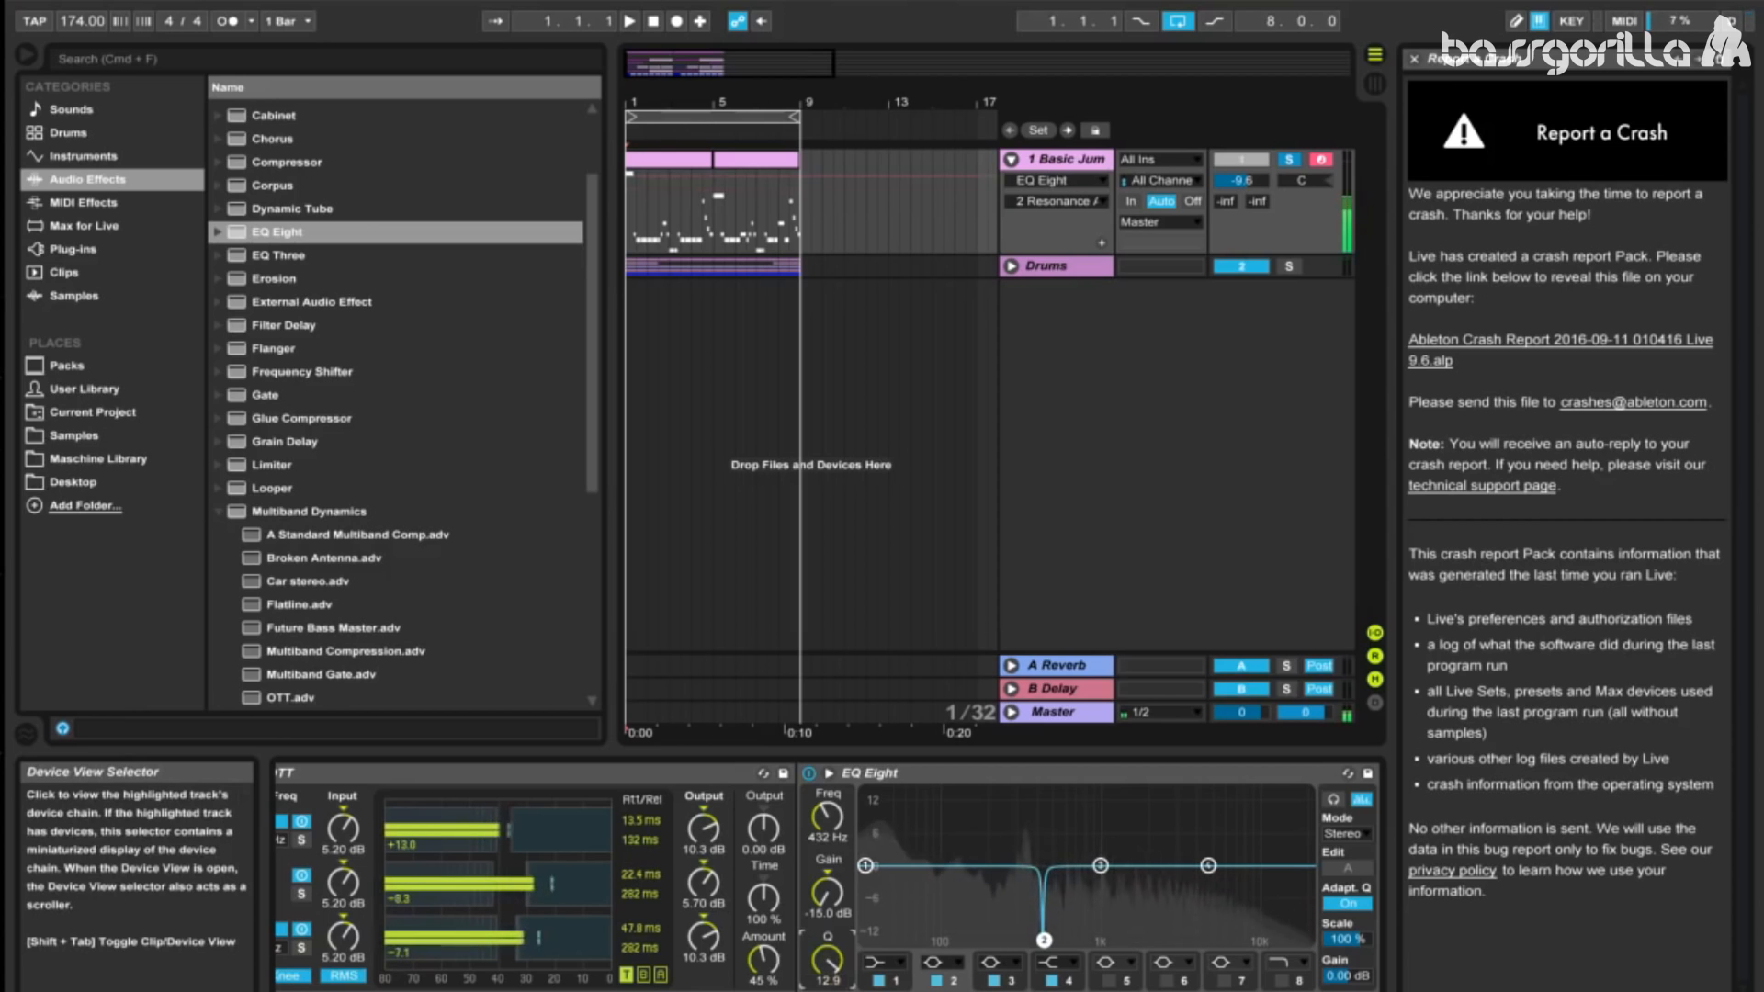
pyautogui.press('space')
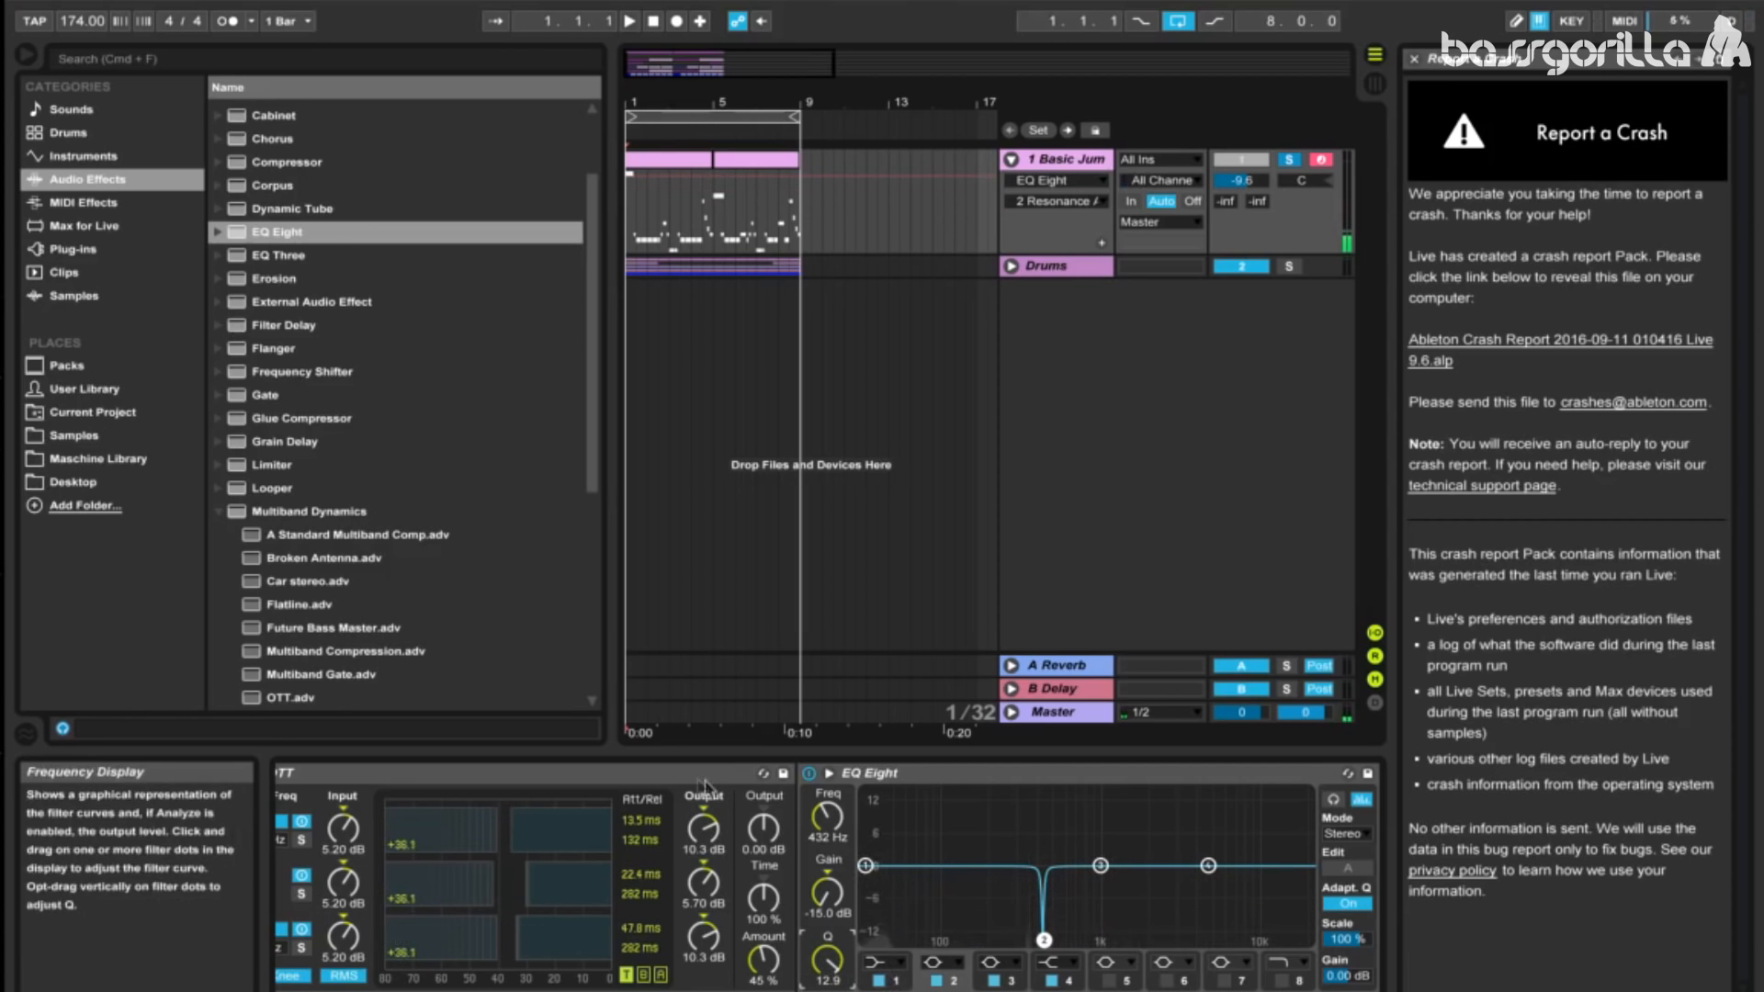
# Step: Cut a narrow notch with EQ Eight band 3 at 539 Hz, with -15.0 dB gain and a Q of 9.31
pyautogui.click(992, 962)
pyautogui.click(827, 817)
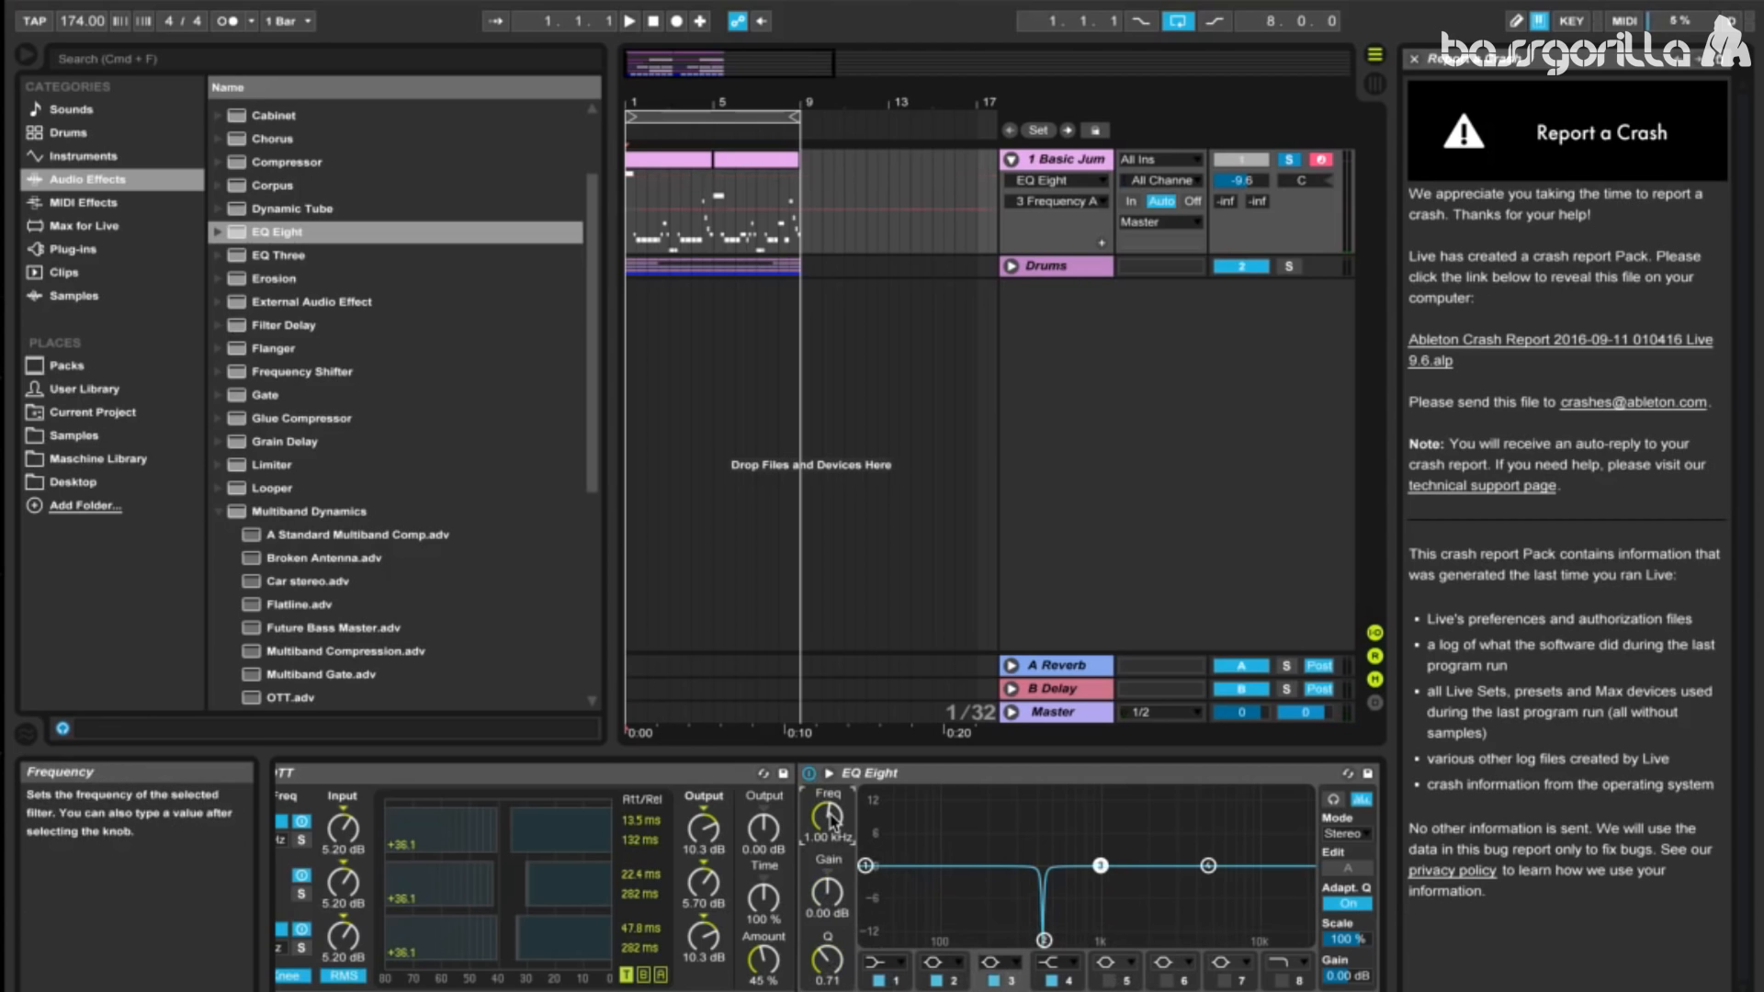
pyautogui.scroll(-5, 830, 817)
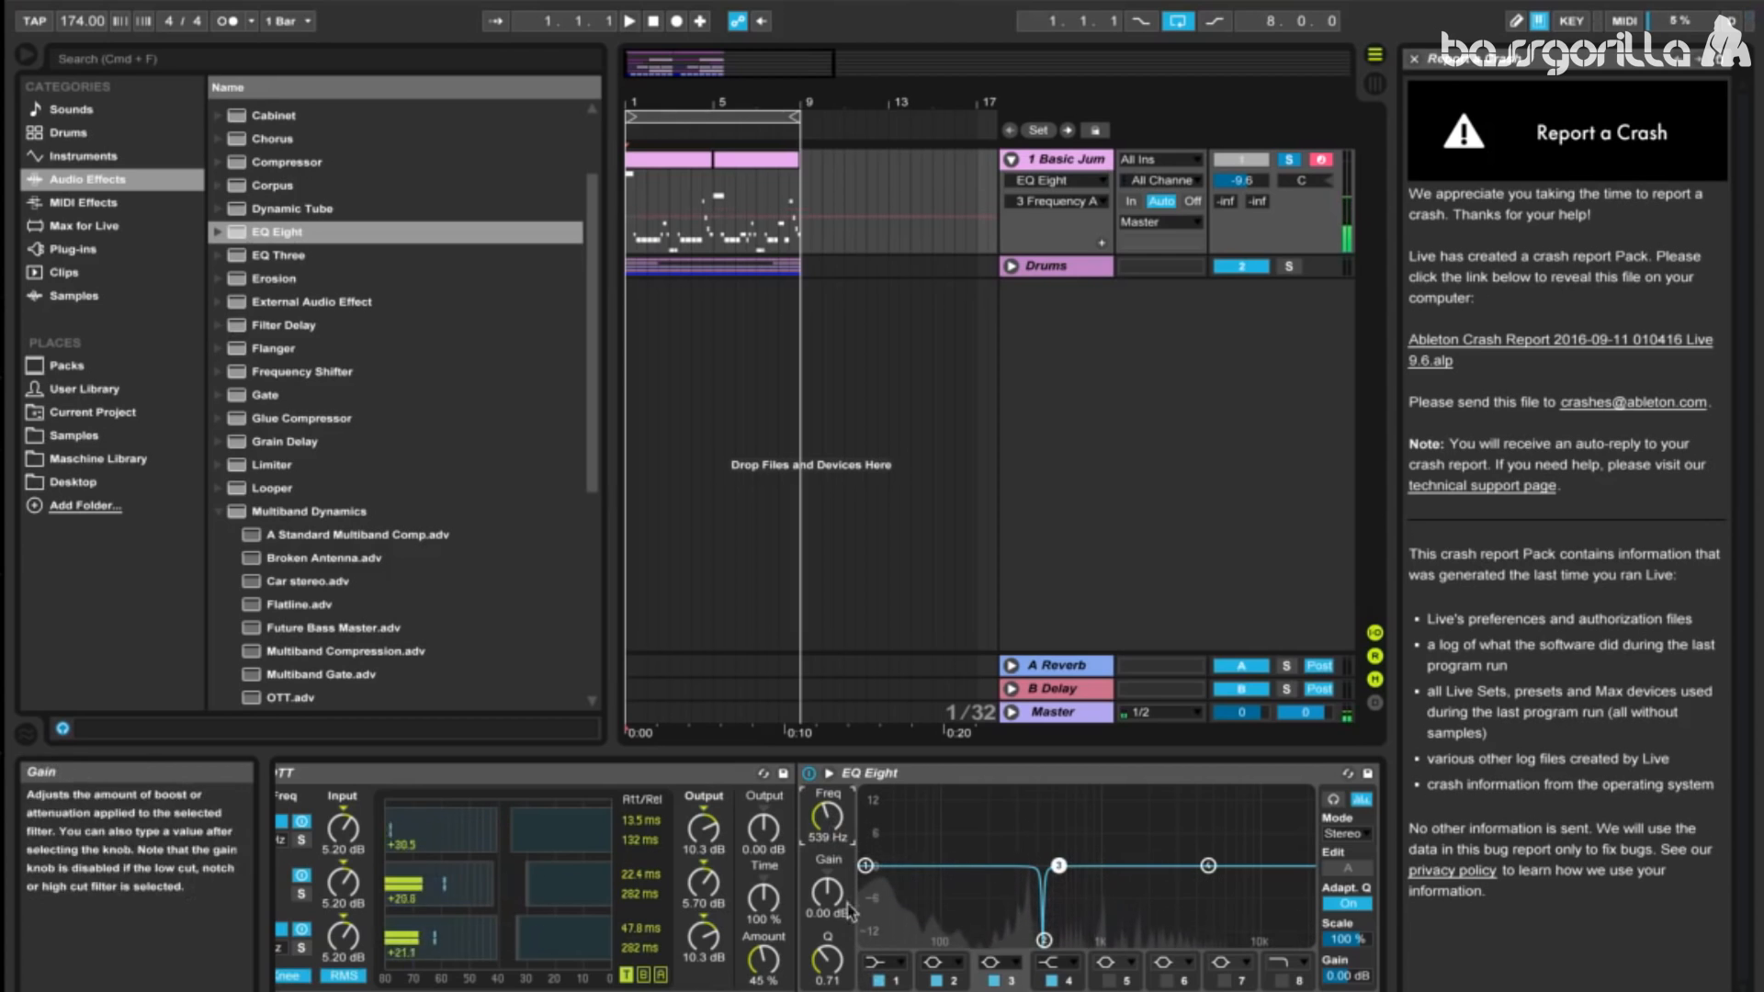
pyautogui.moveTo(838, 915); pyautogui.dragTo(839, 951)
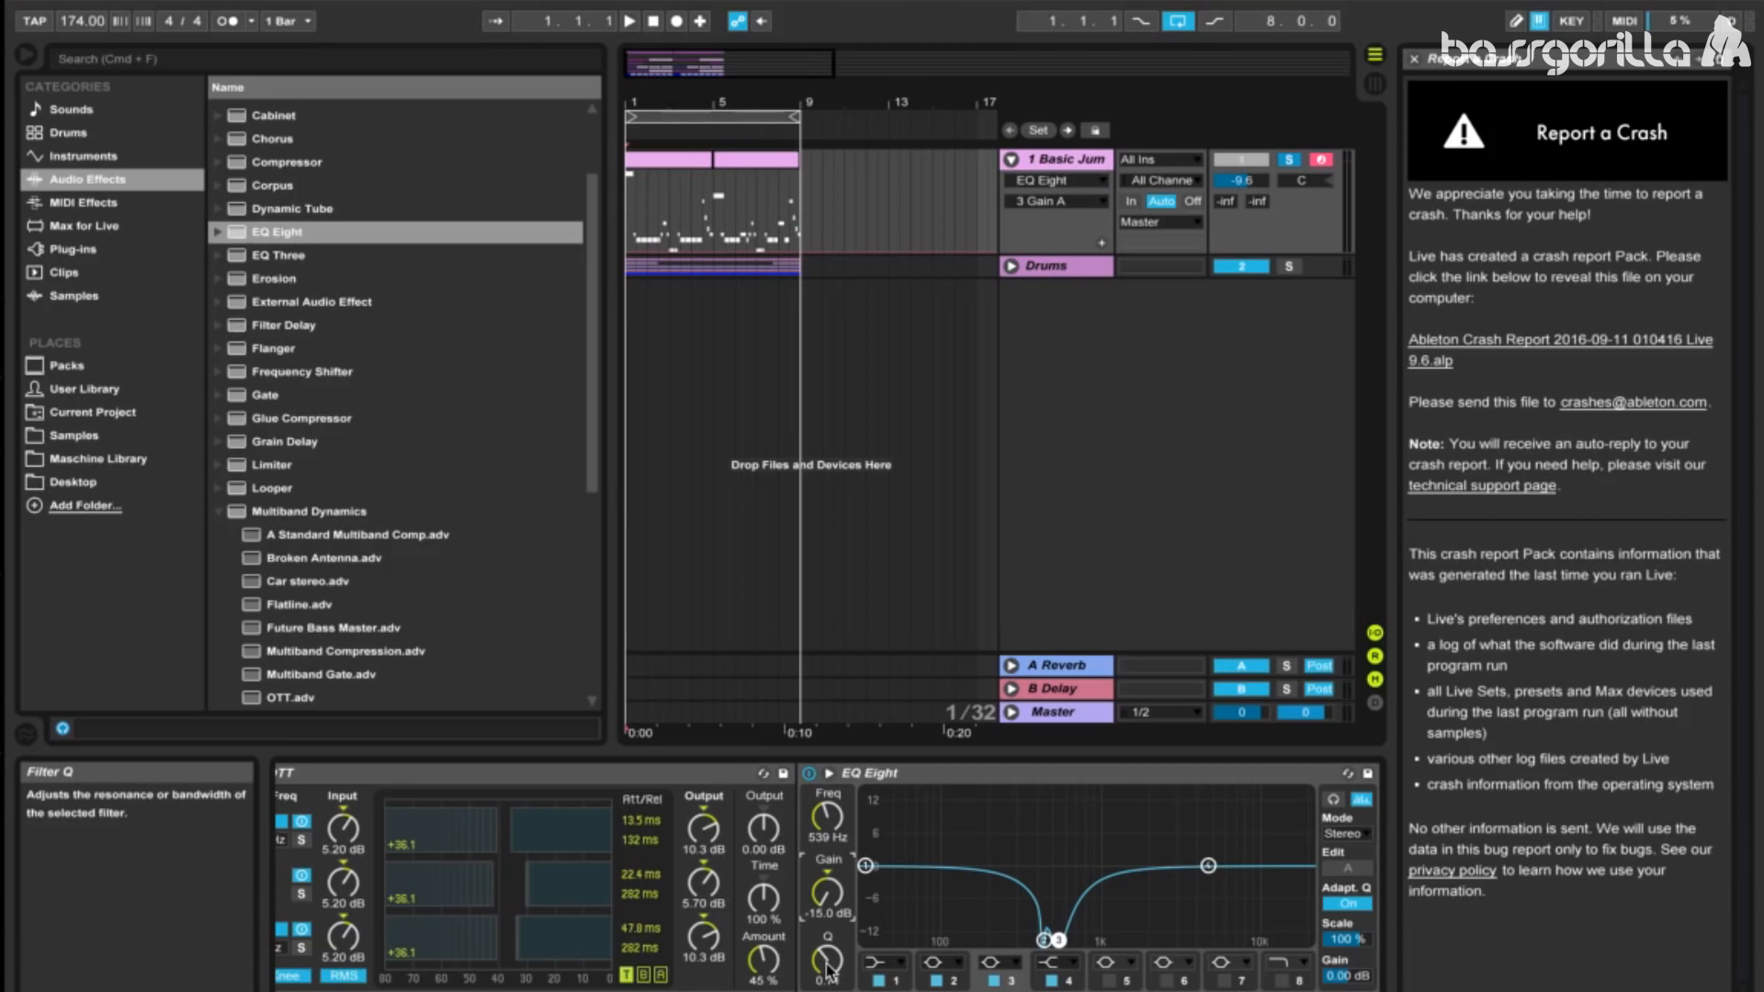
pyautogui.moveTo(826, 965)
pyautogui.mouseDown()
pyautogui.moveTo(826, 915)
pyautogui.moveTo(831, 972)
pyautogui.mouseUp()
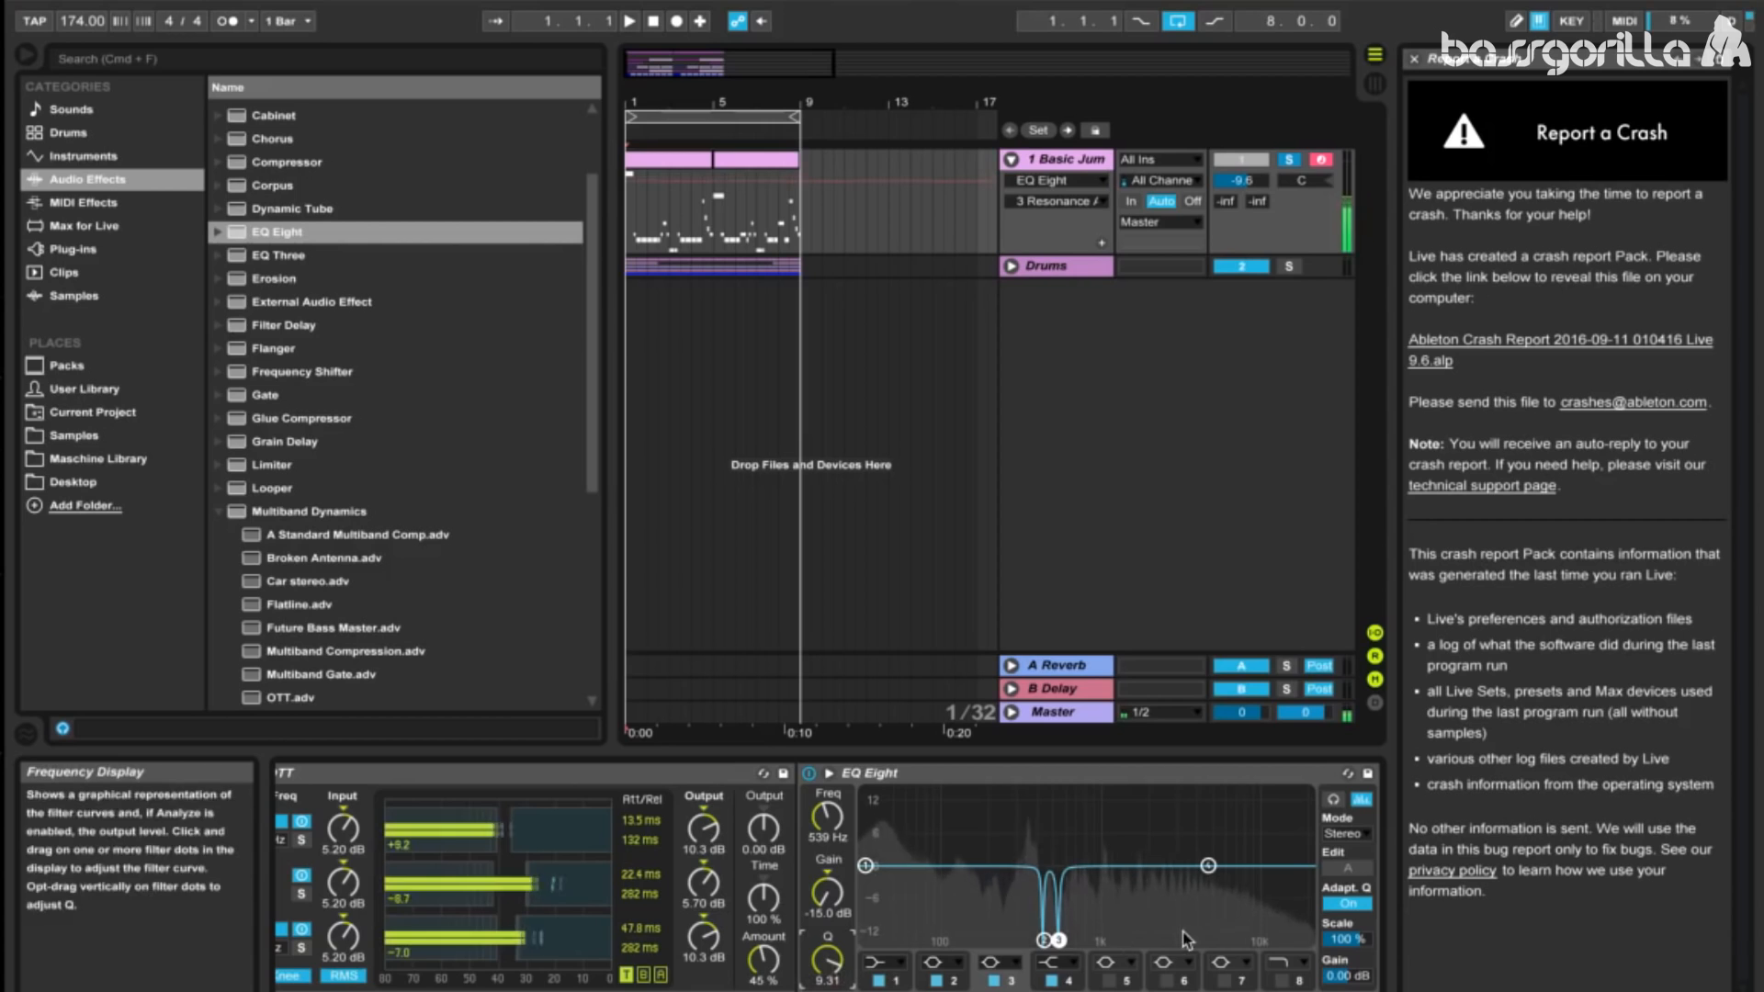
# Step: Enable EQ Eight band 5 as a 483 Hz notch with -15.0 dB gain and a Q of 9.31, and compare the sound with the EQ bypassed
pyautogui.click(1128, 981)
pyautogui.click(1108, 980)
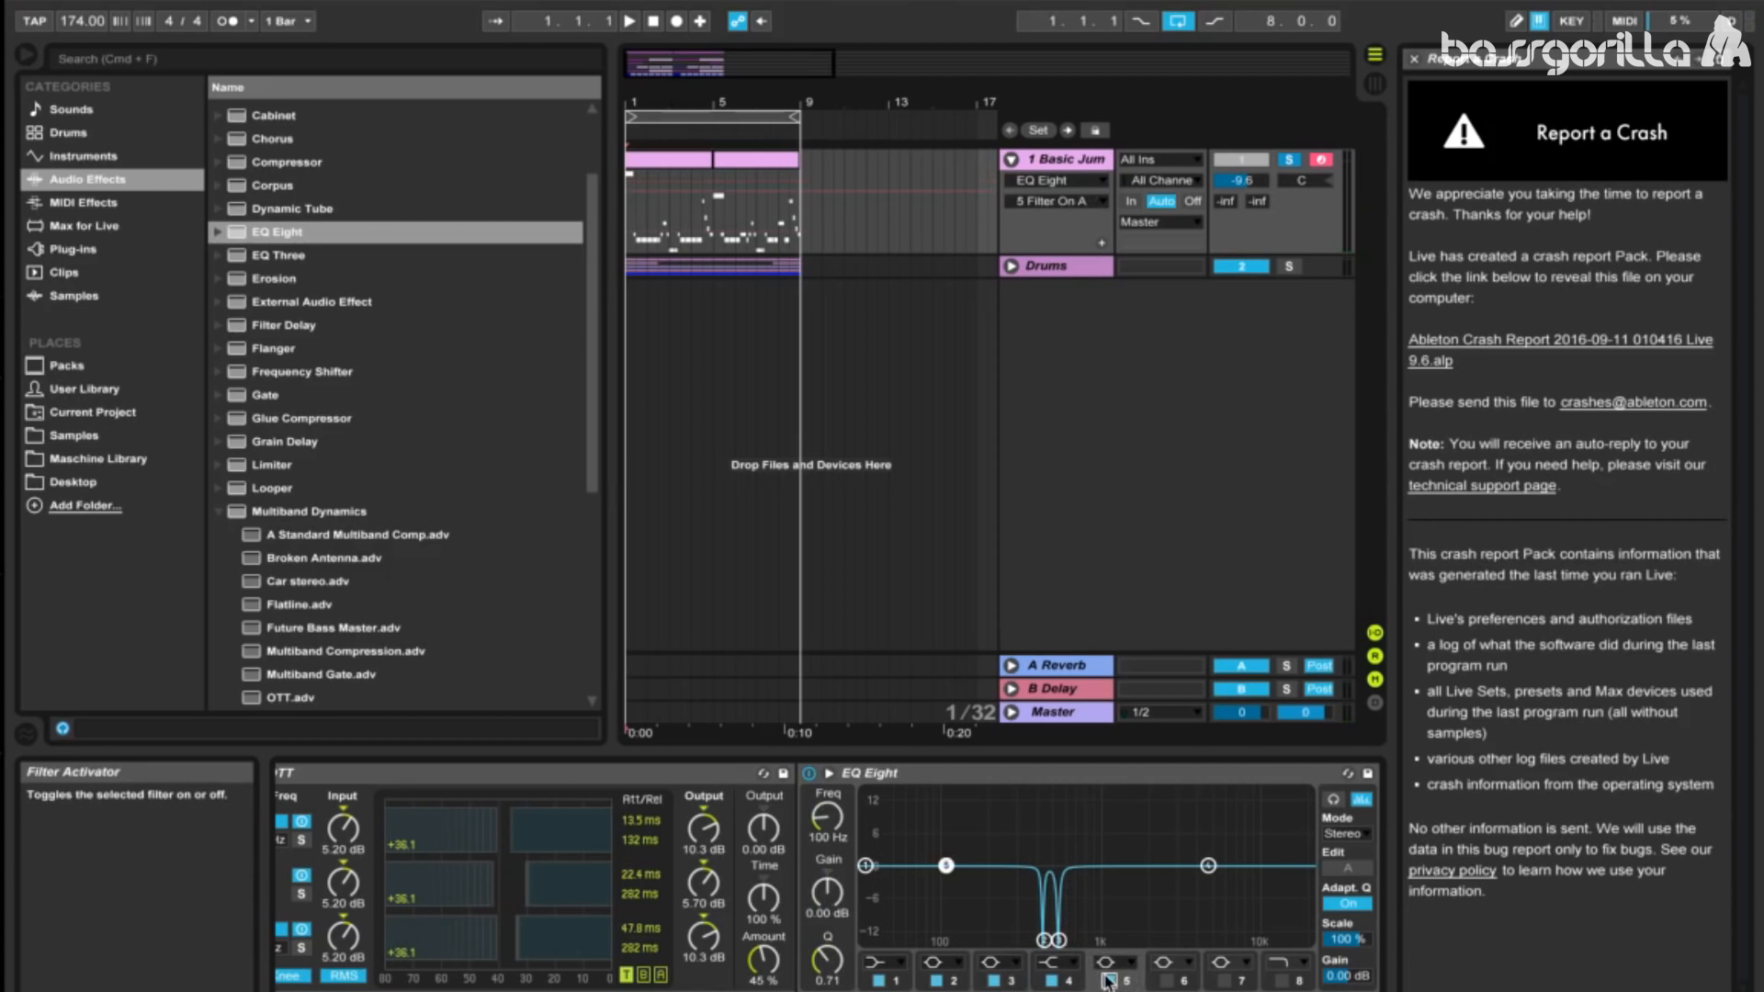
pyautogui.click(1111, 962)
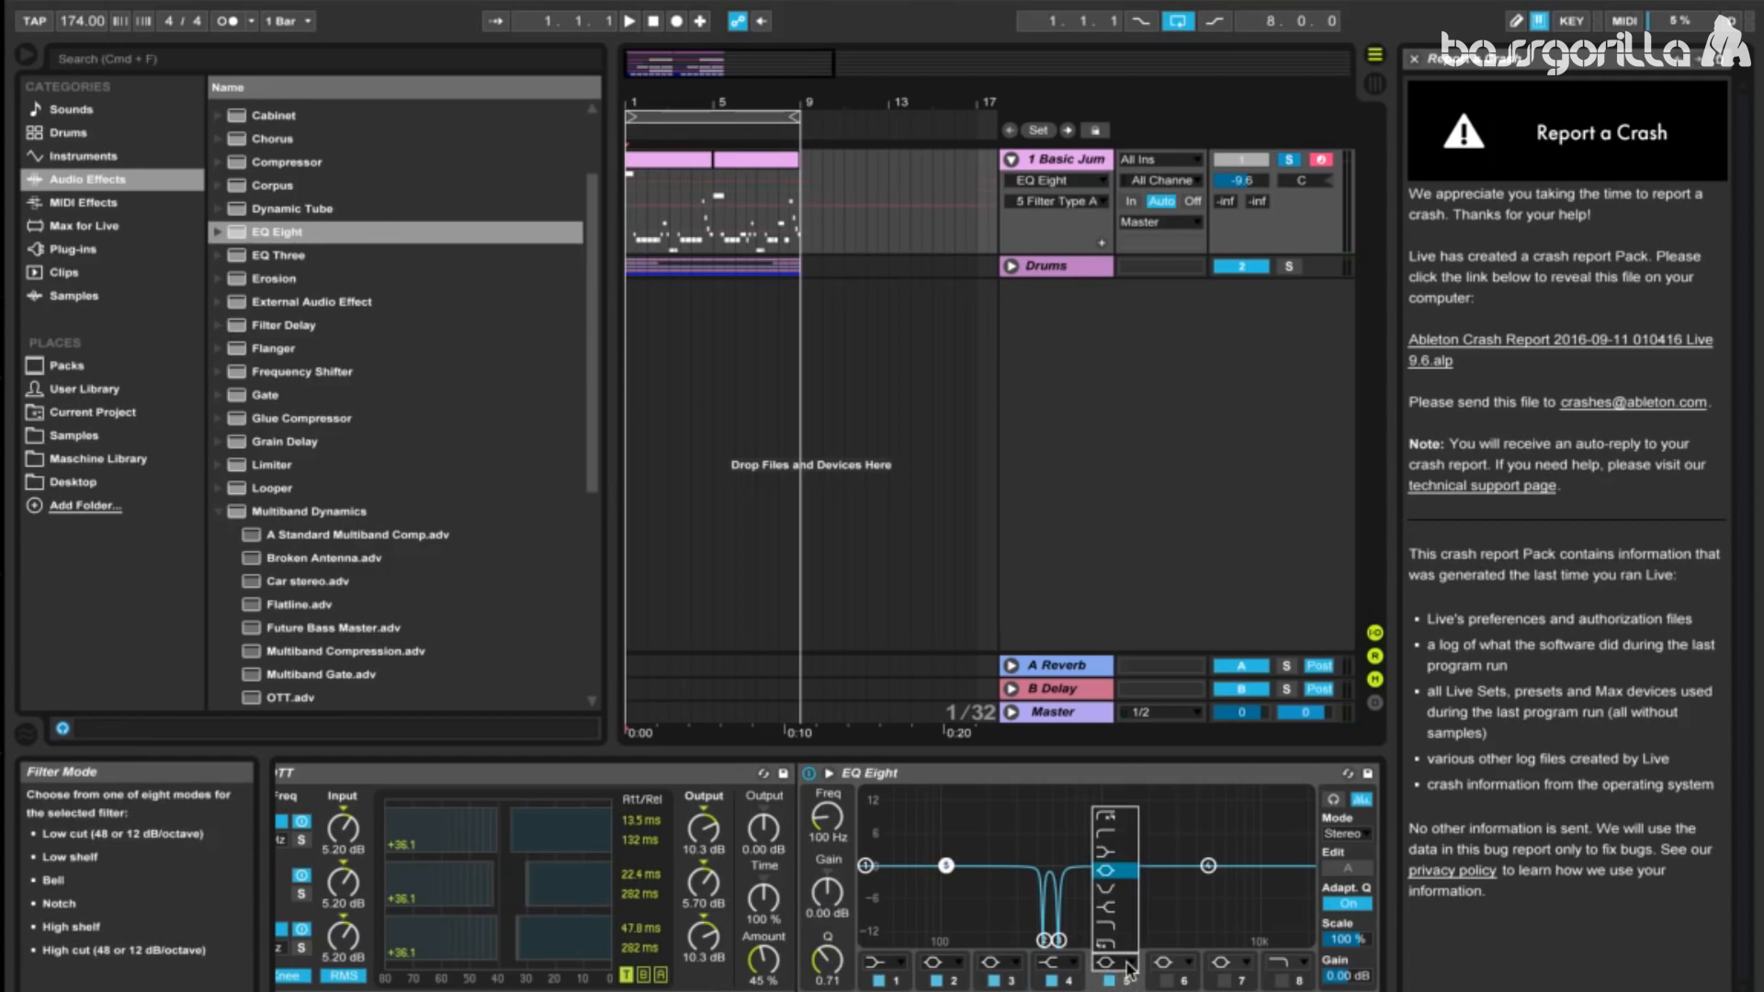
pyautogui.click(814, 824)
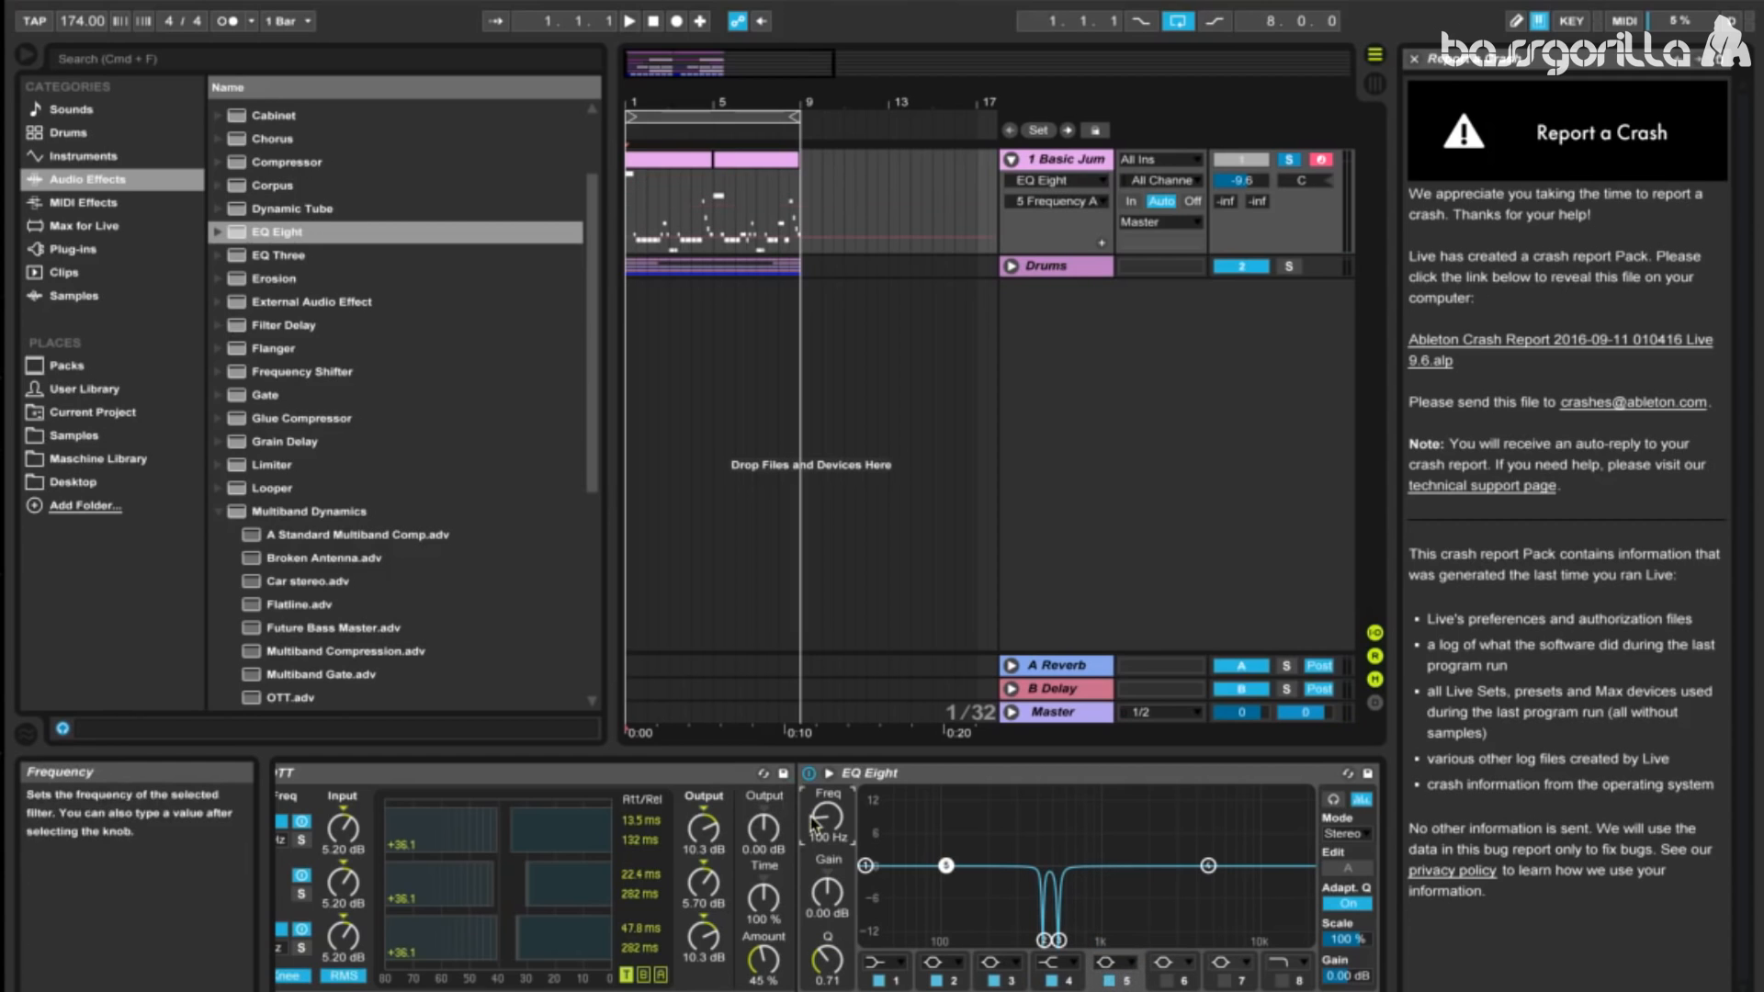
pyautogui.write('48')
pyautogui.write('3')
pyautogui.press('Return')
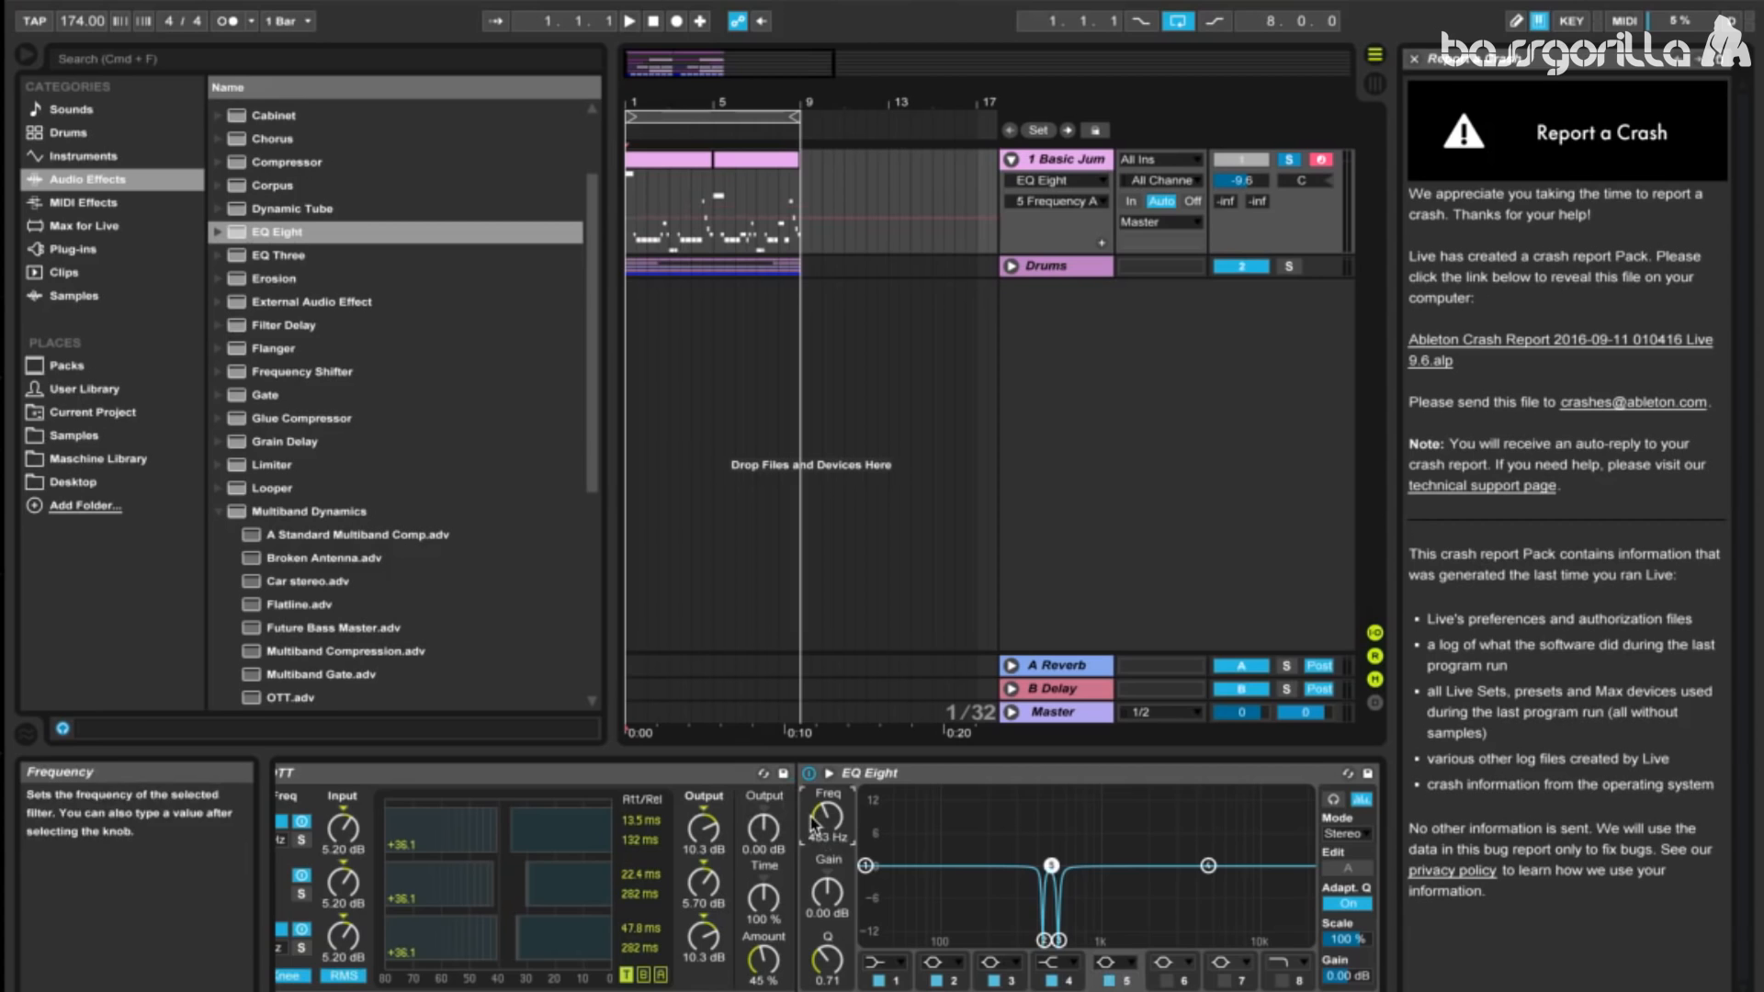
pyautogui.click(832, 893)
pyautogui.moveTo(827, 893); pyautogui.dragTo(846, 946)
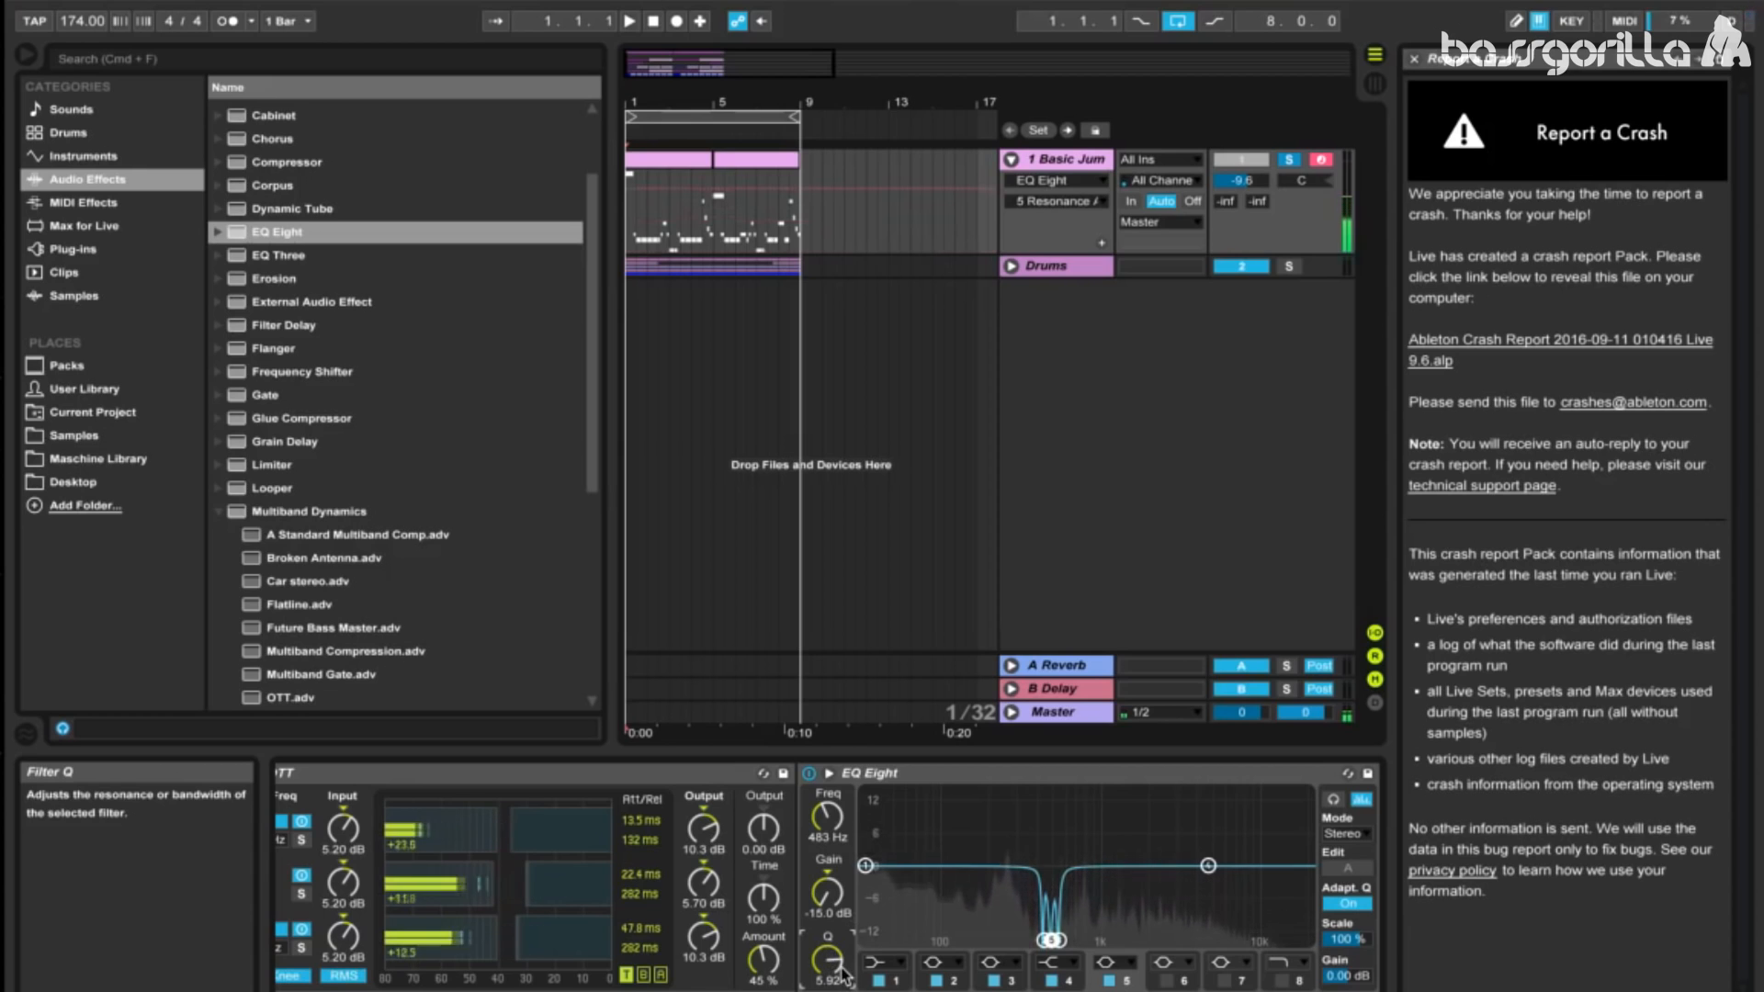
pyautogui.moveTo(843, 975); pyautogui.dragTo(843, 960)
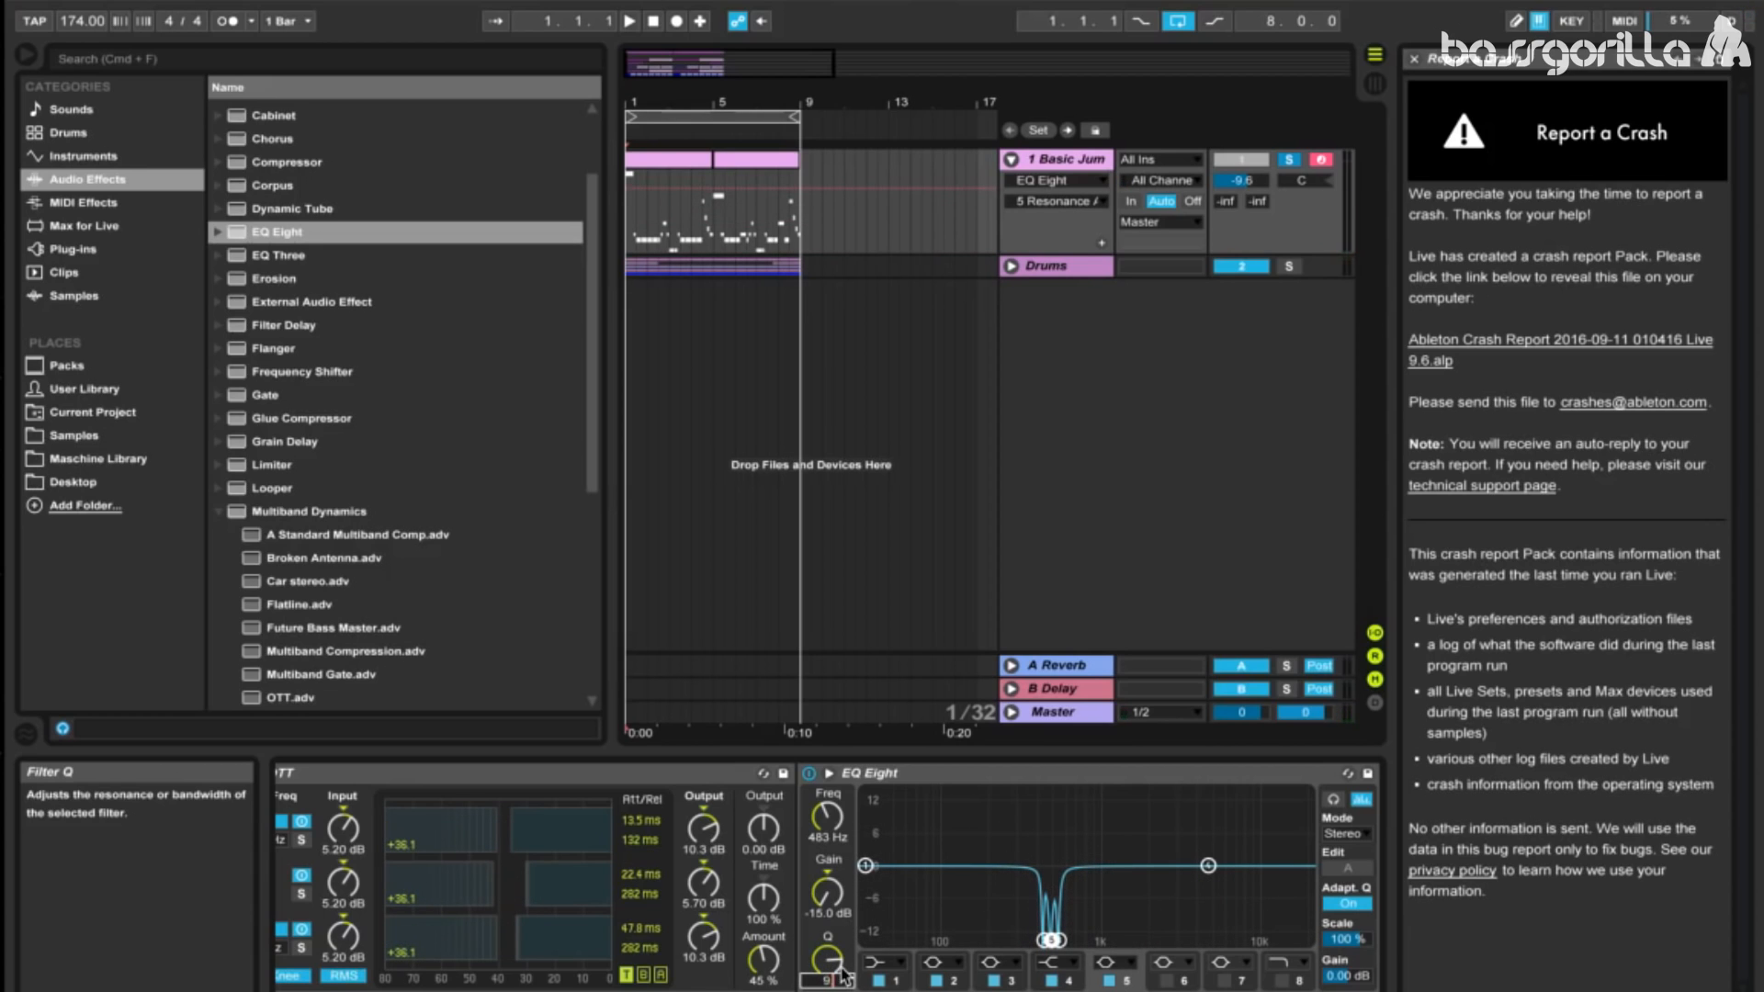
pyautogui.click(808, 773)
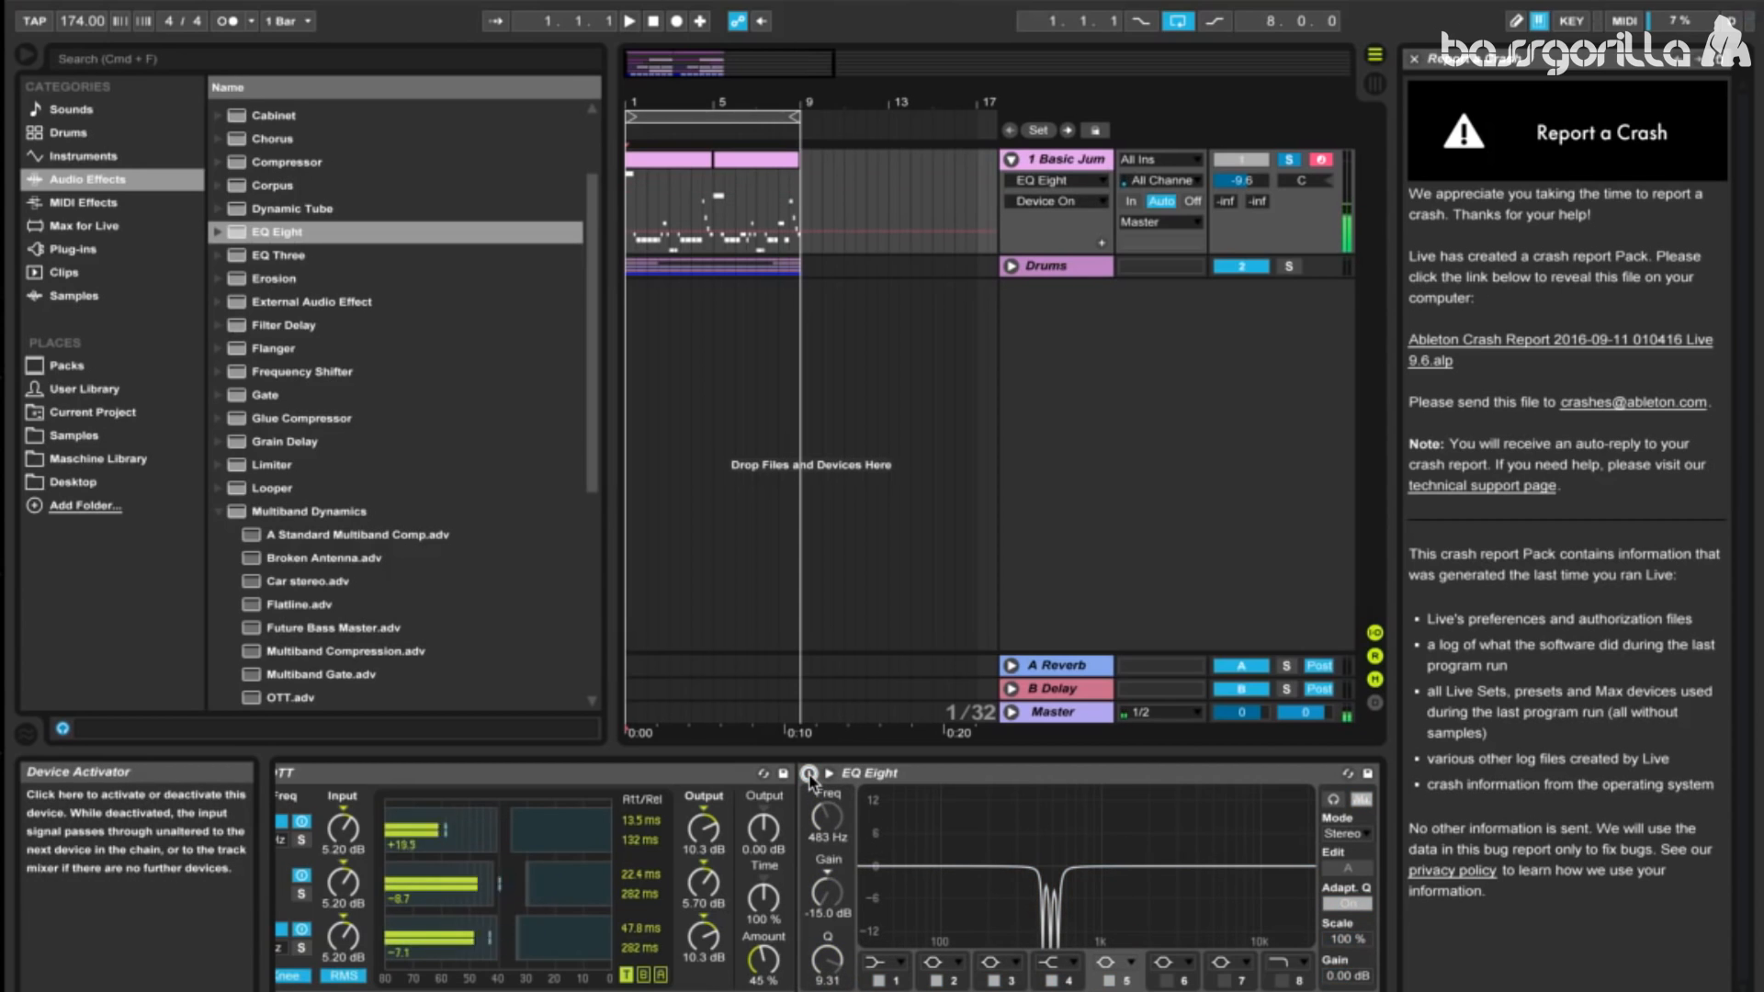
pyautogui.click(808, 774)
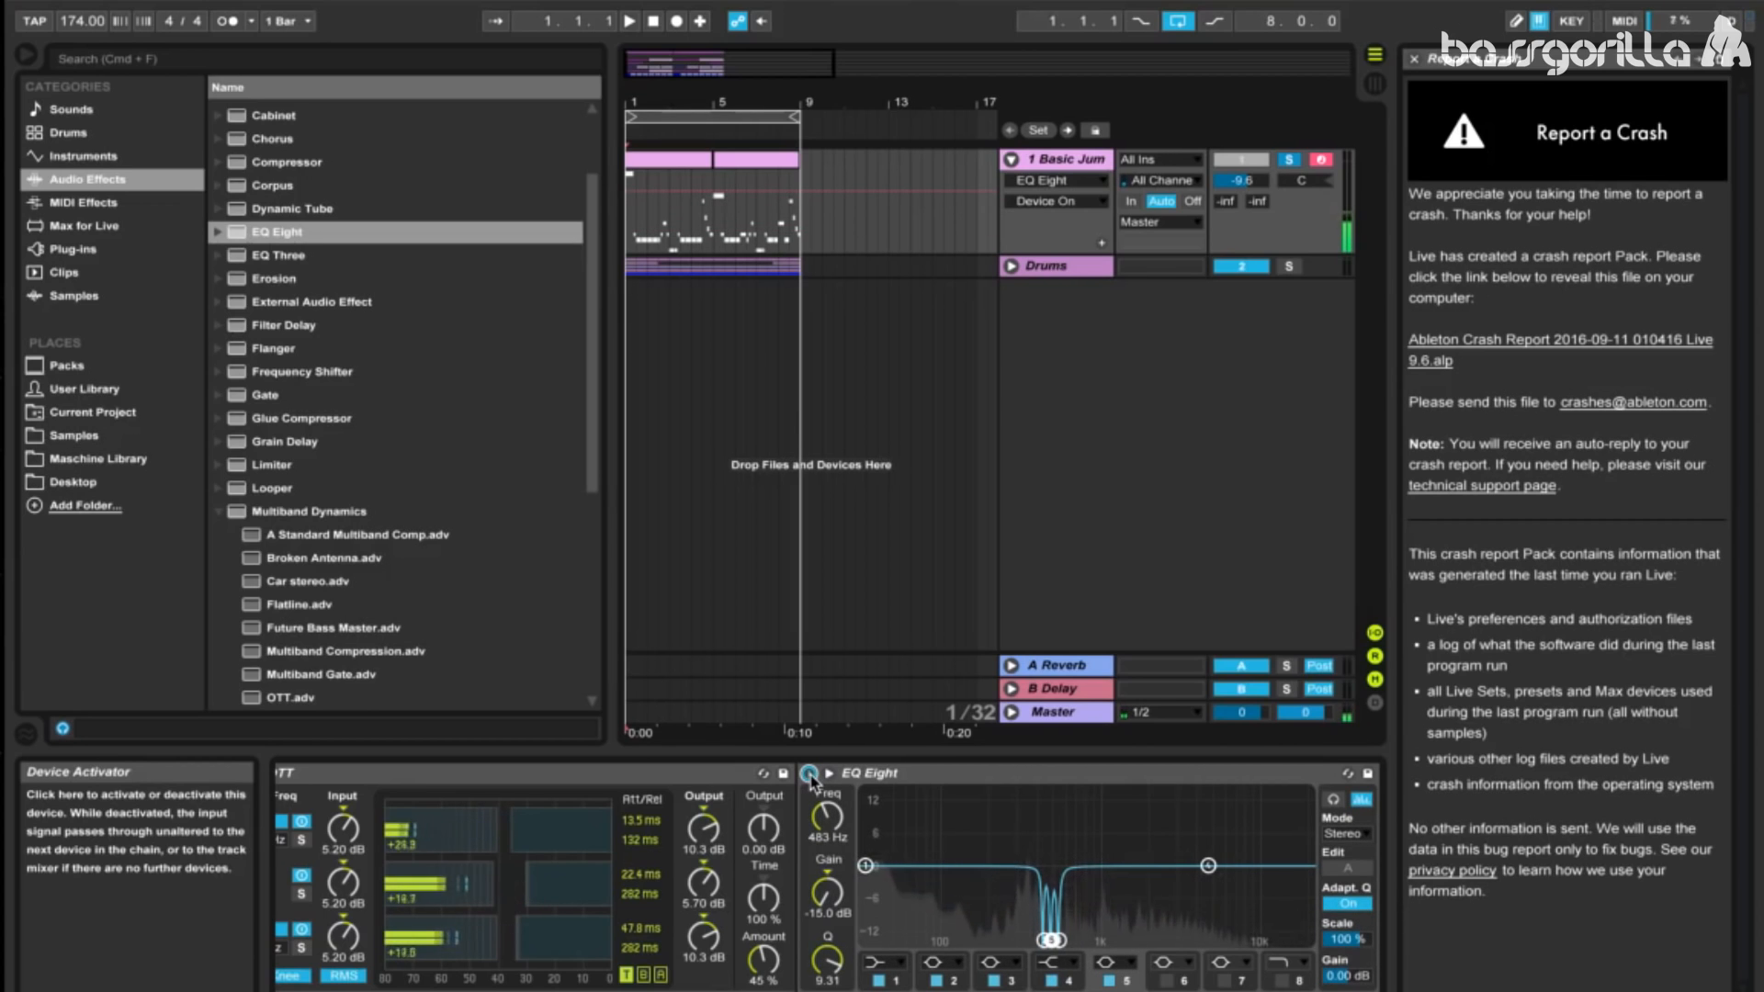
# Step: Boost the highs with EQ Eight's band 4 shelf at 5.38 kHz, with 2.11 dB of gain
pyautogui.click(1076, 983)
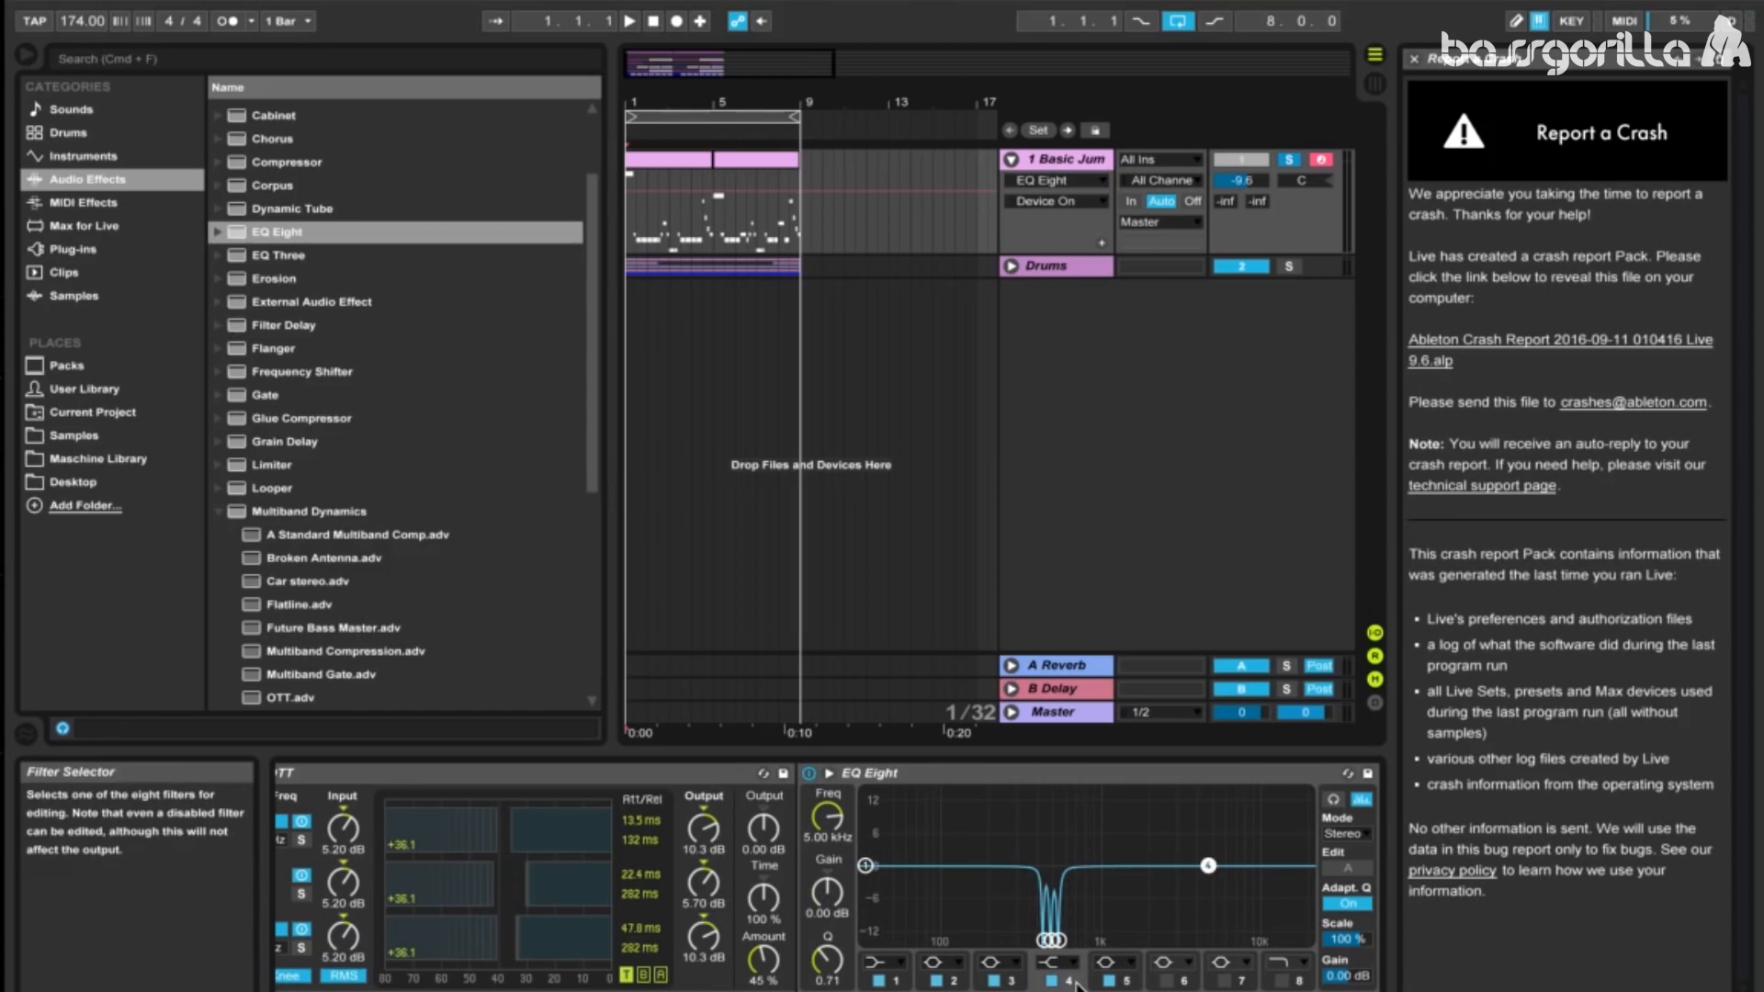
pyautogui.click(827, 820)
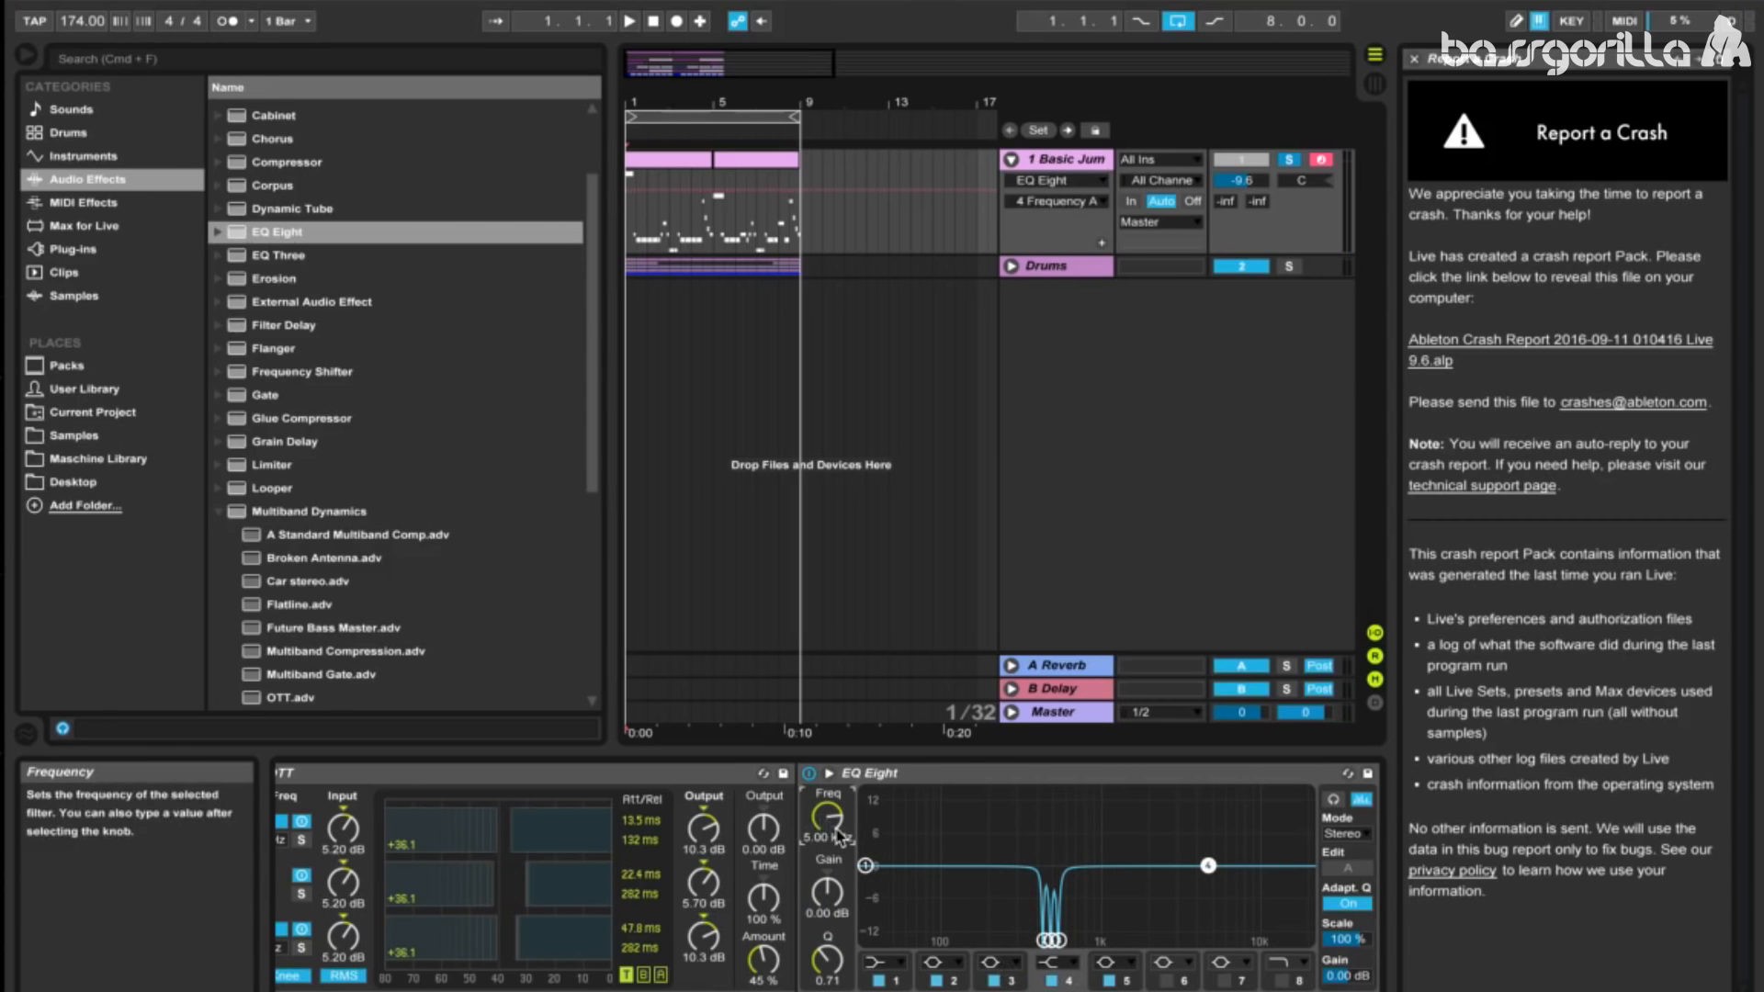
pyautogui.moveTo(828, 821); pyautogui.dragTo(828, 814)
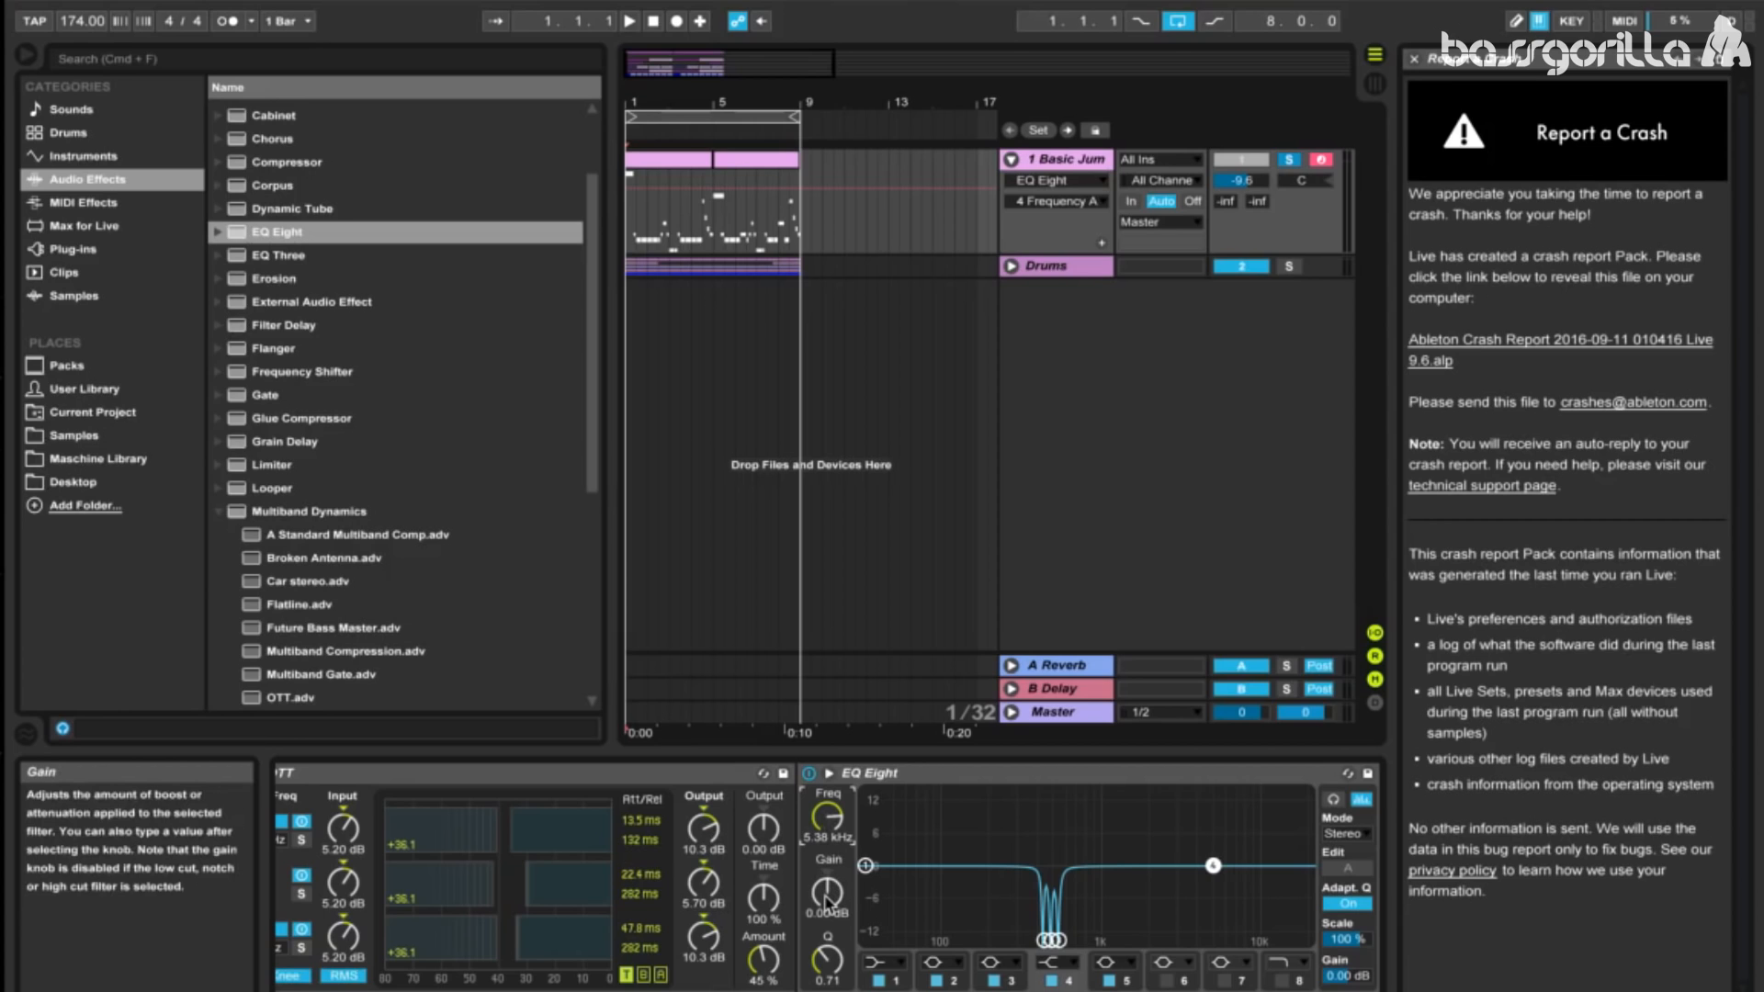
pyautogui.moveTo(826, 905); pyautogui.dragTo(826, 881)
pyautogui.write('2.11')
pyautogui.press('Return')
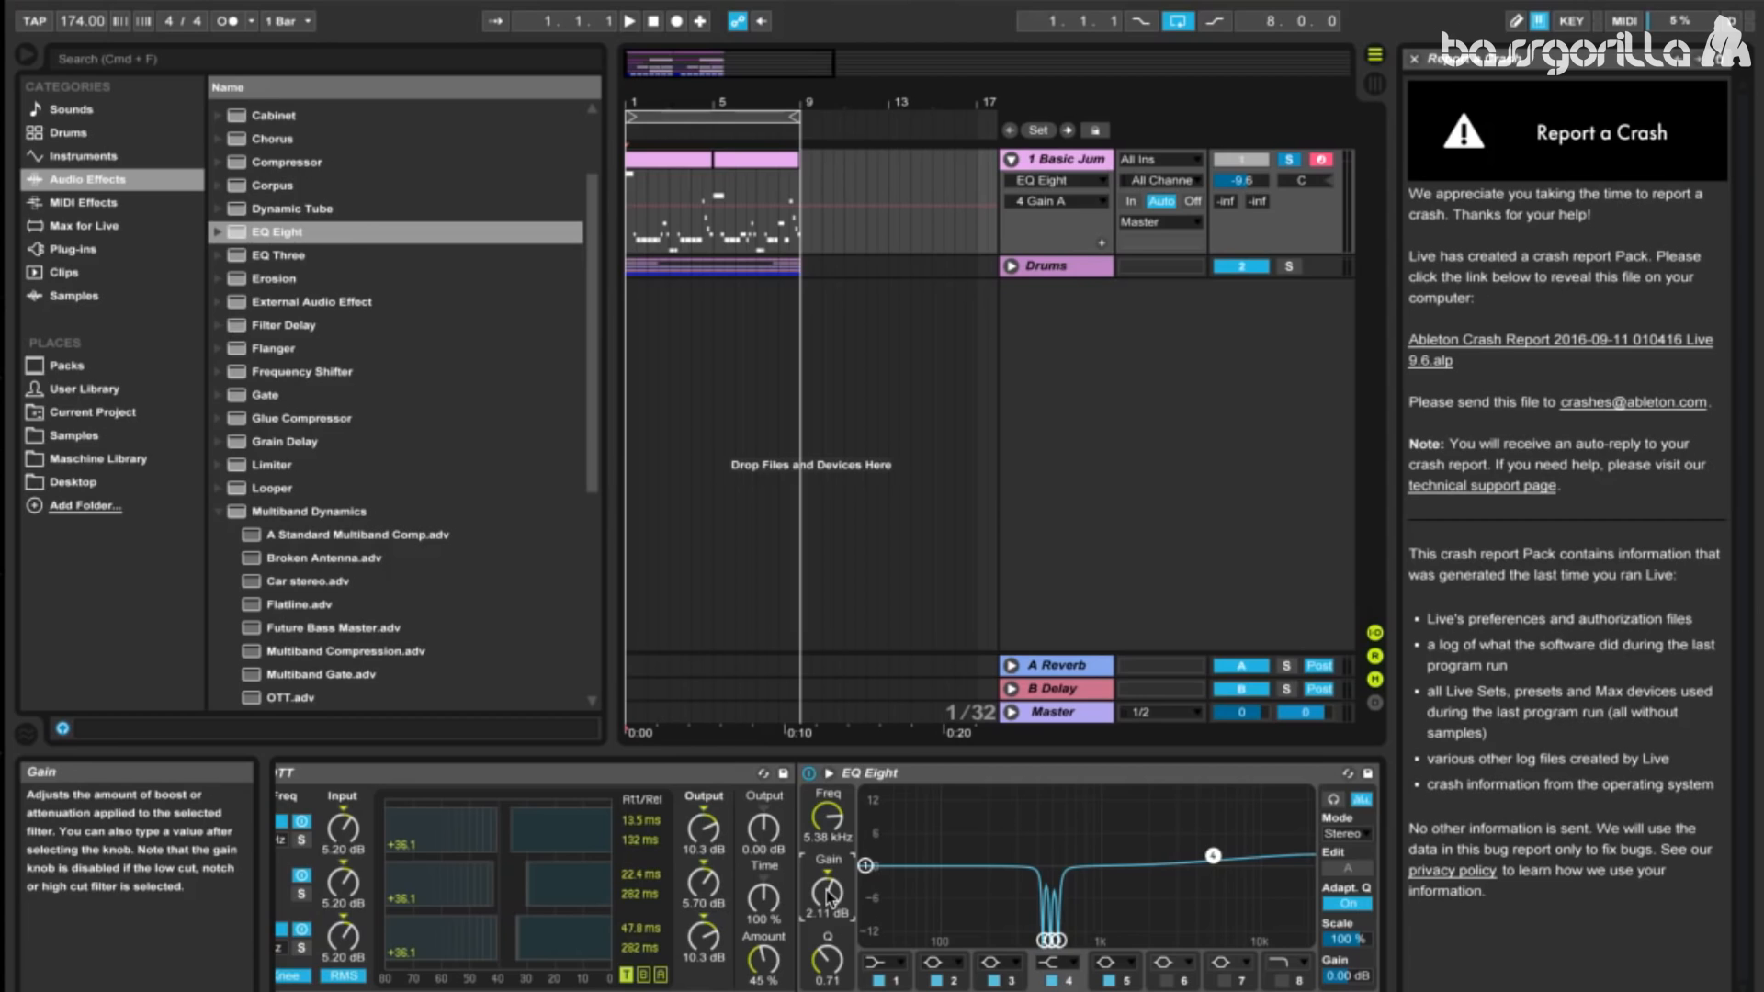
# Step: Insert the local ClipShifter VST plug-in after EQ Eight and raise its input gain
pyautogui.click(83, 202)
pyautogui.click(73, 249)
pyautogui.scroll(5, 244, 271)
pyautogui.click(218, 111)
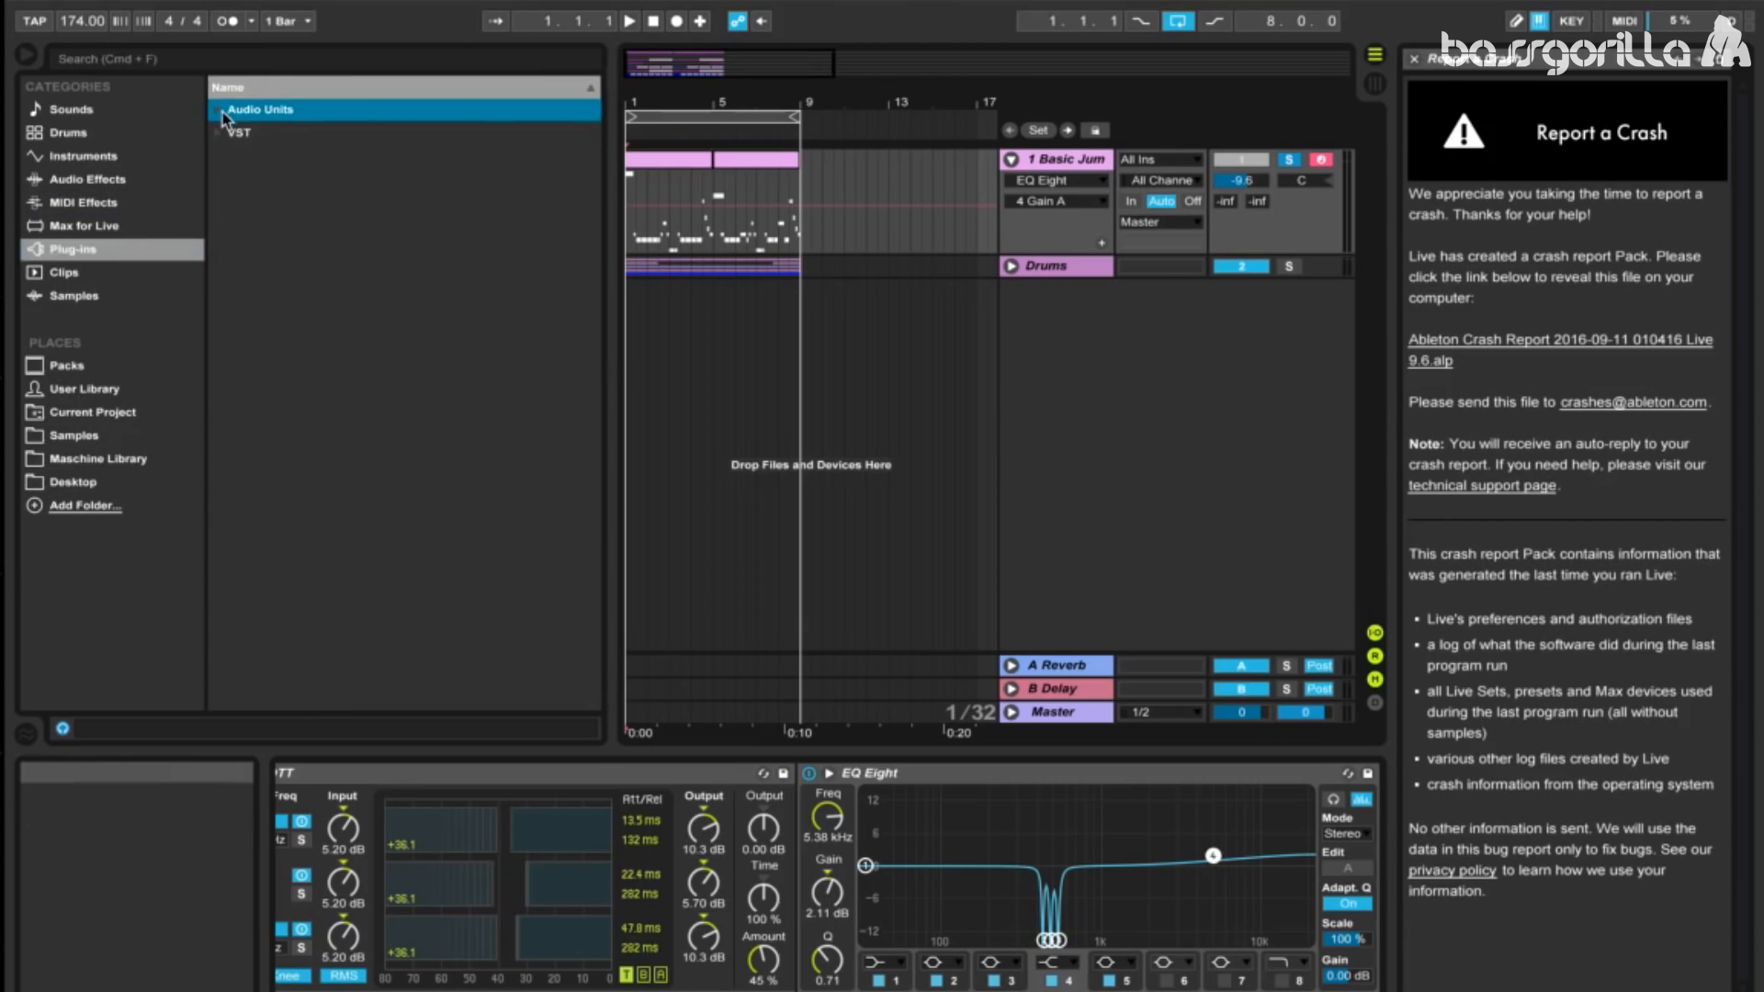
pyautogui.click(221, 134)
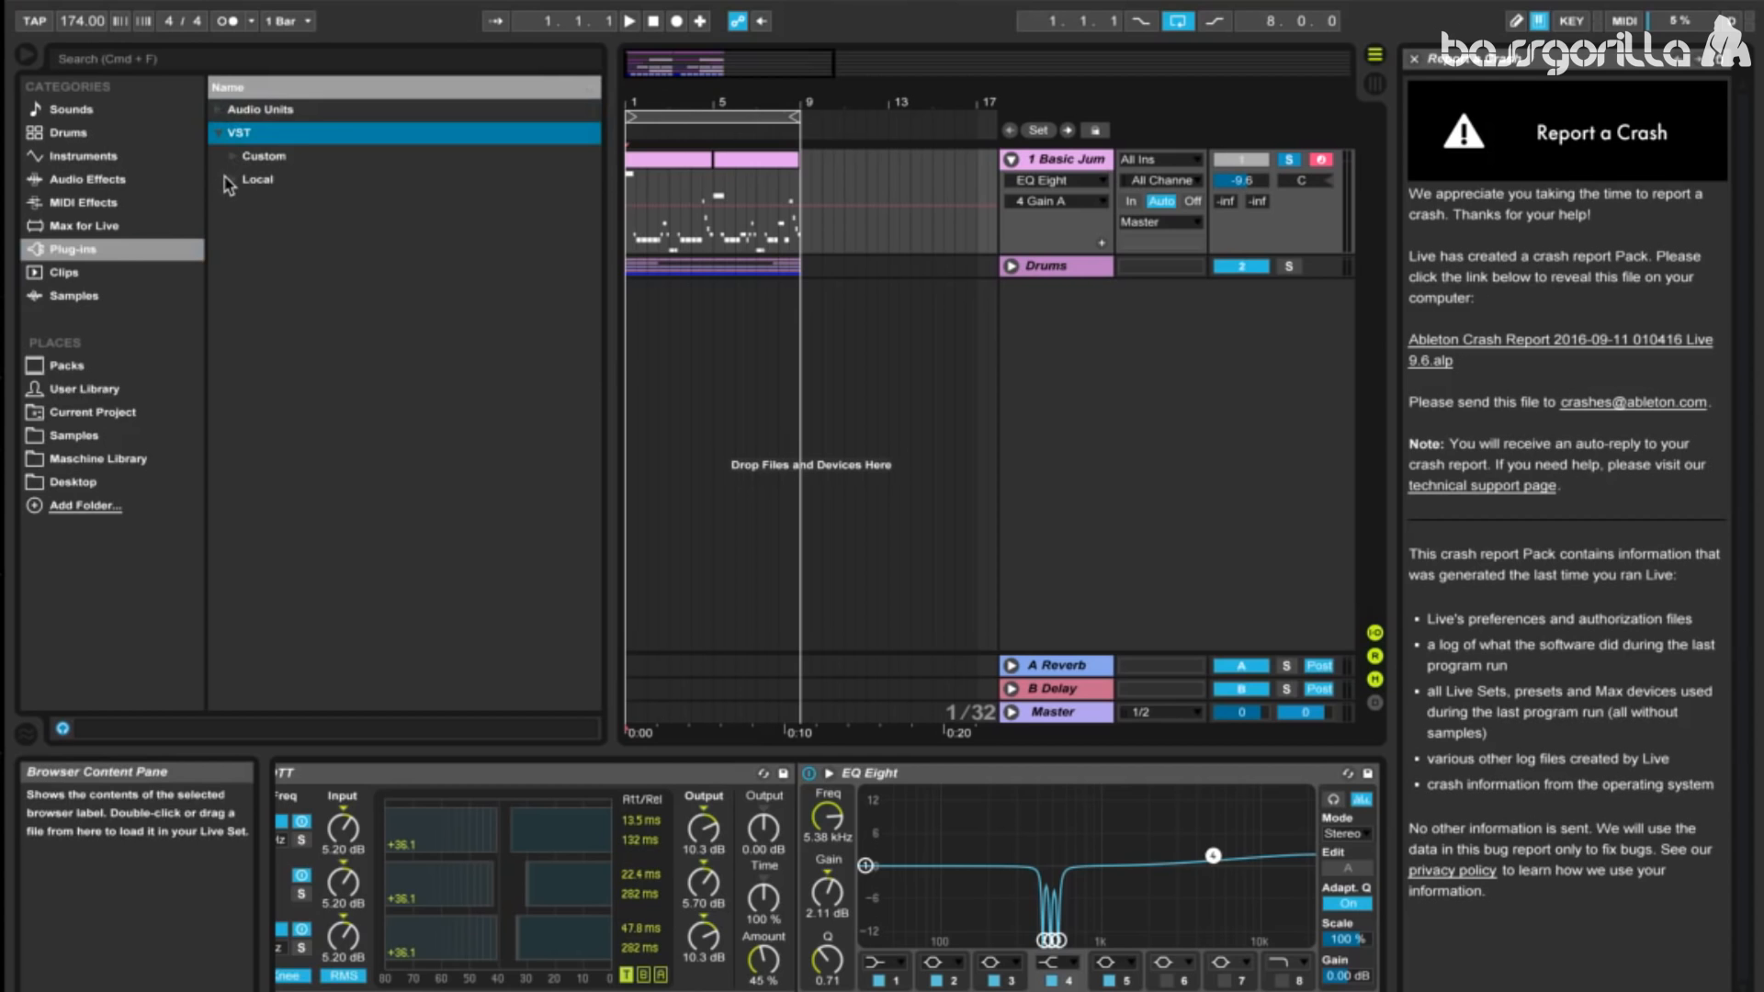
pyautogui.click(229, 180)
pyautogui.moveTo(303, 390); pyautogui.dragTo(1359, 811)
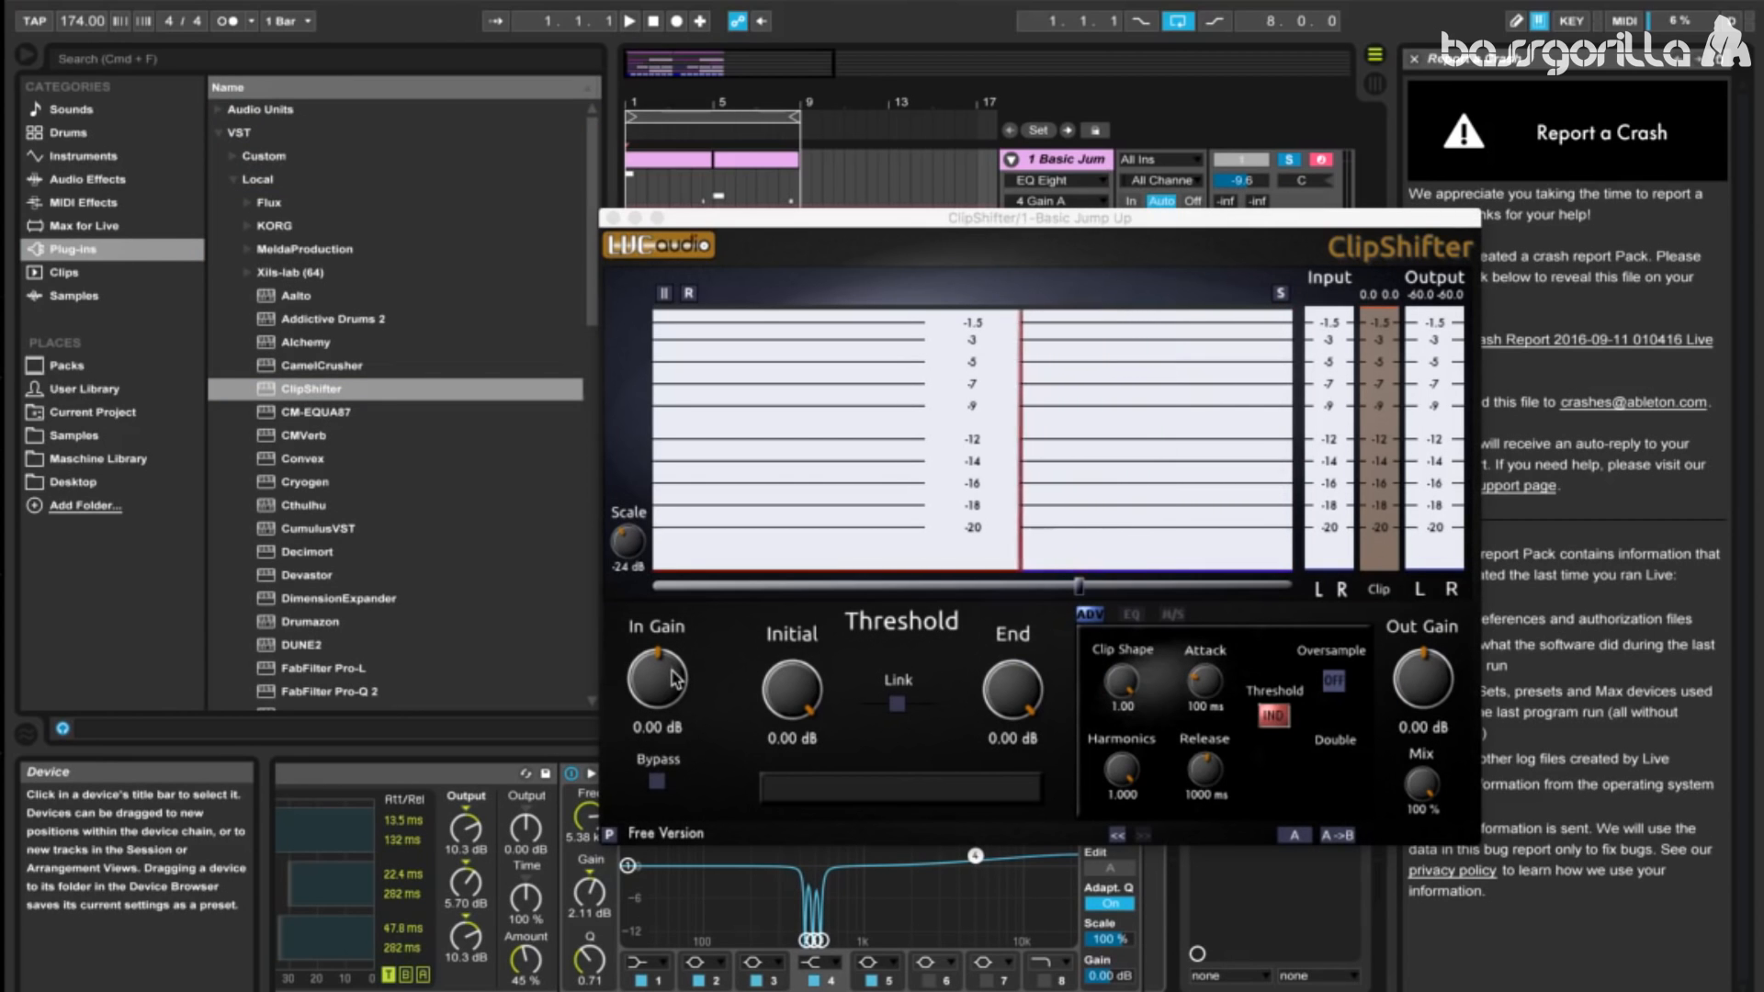
pyautogui.moveTo(675, 680); pyautogui.dragTo(677, 631)
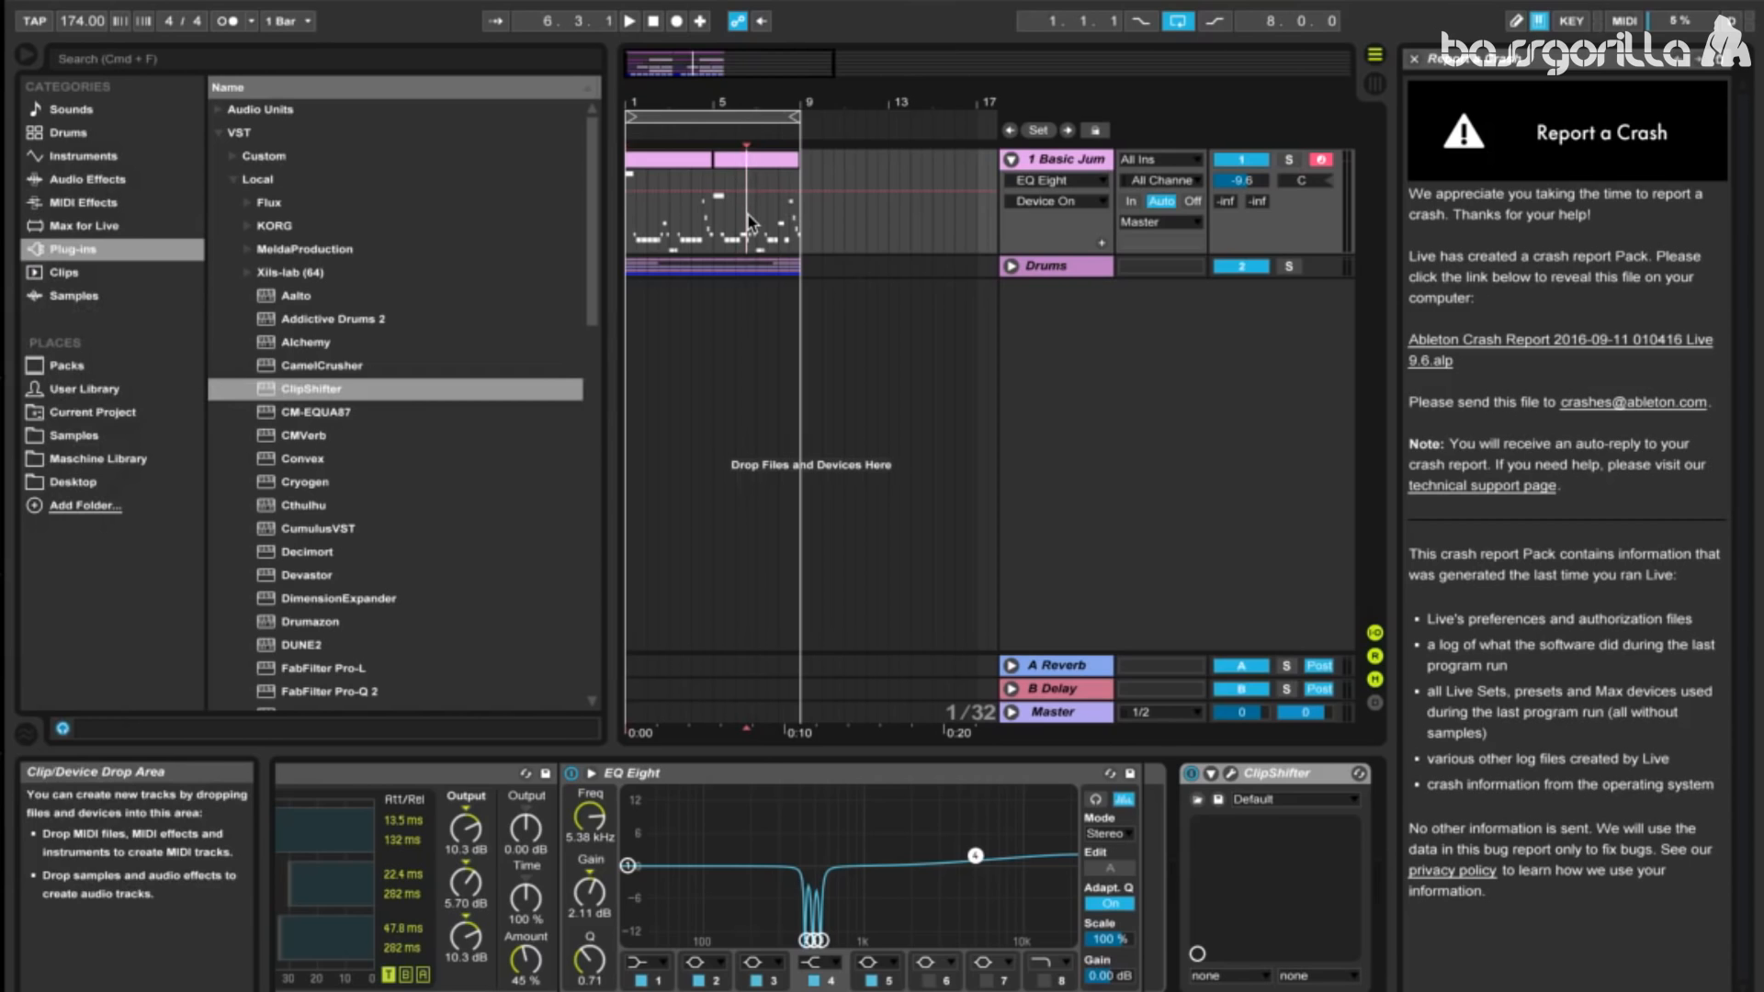
# Step: Audition the processed sound, reopen the Massive editor on the Basic Jump Up track, and play back the loop with the drums
pyautogui.press('f')
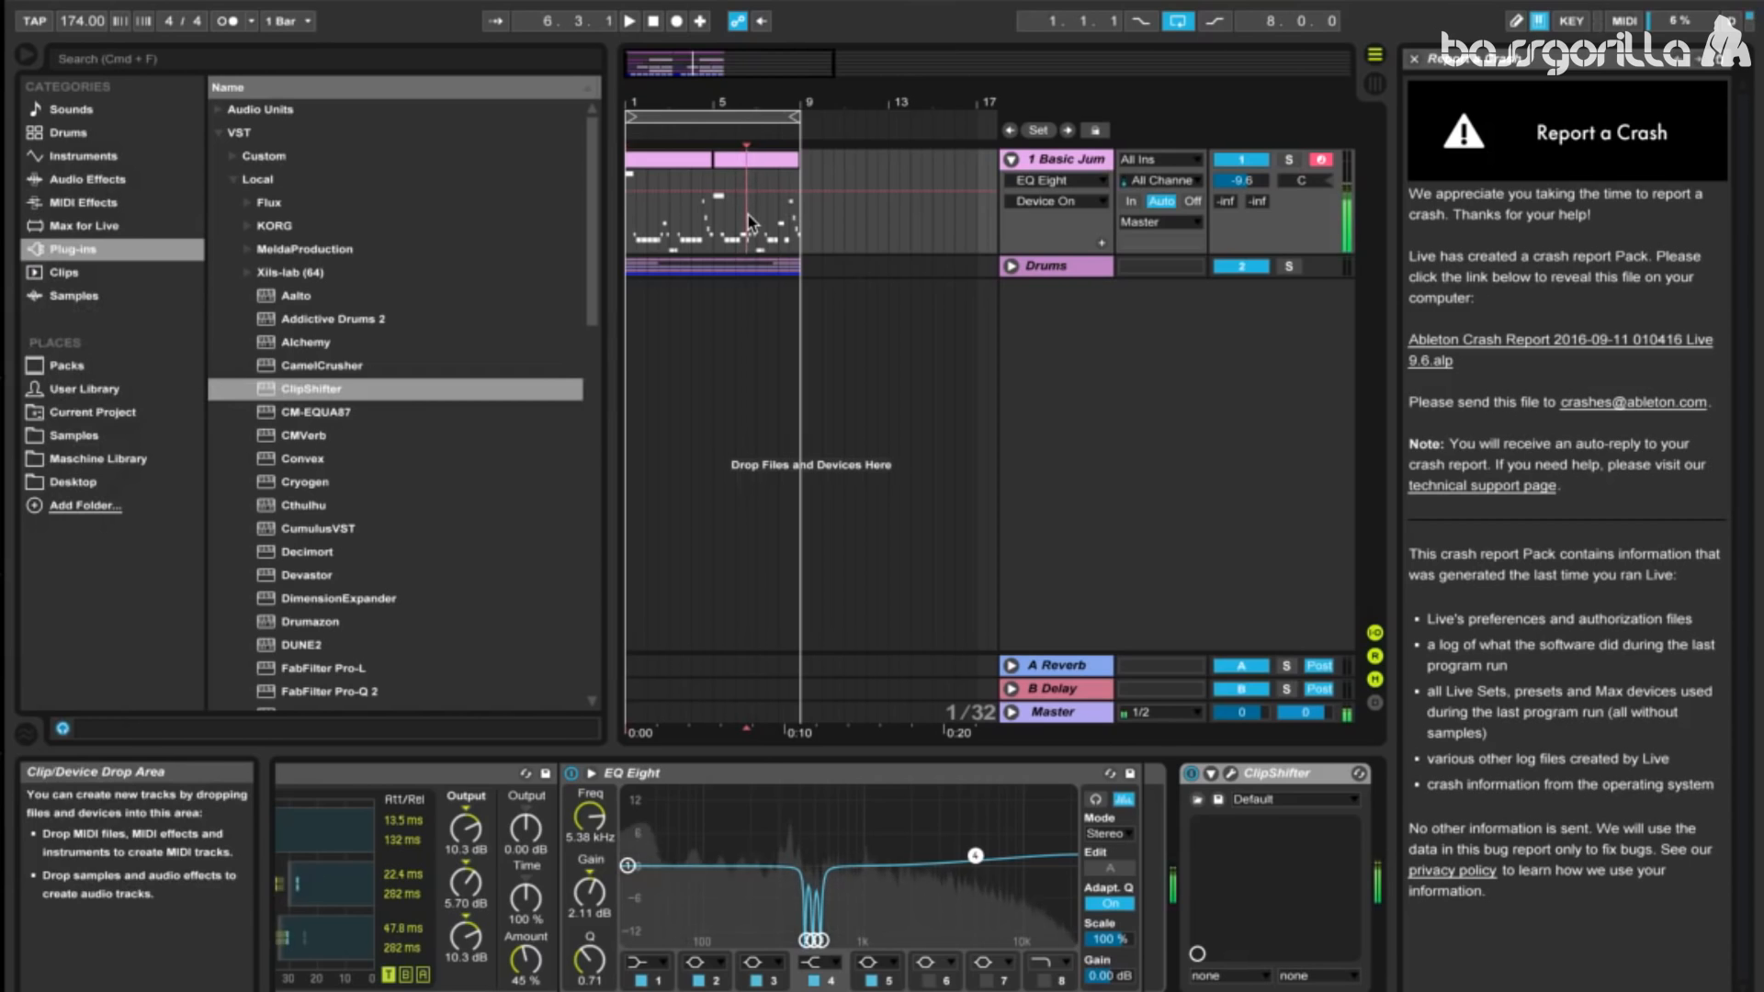
pyautogui.click(1277, 773)
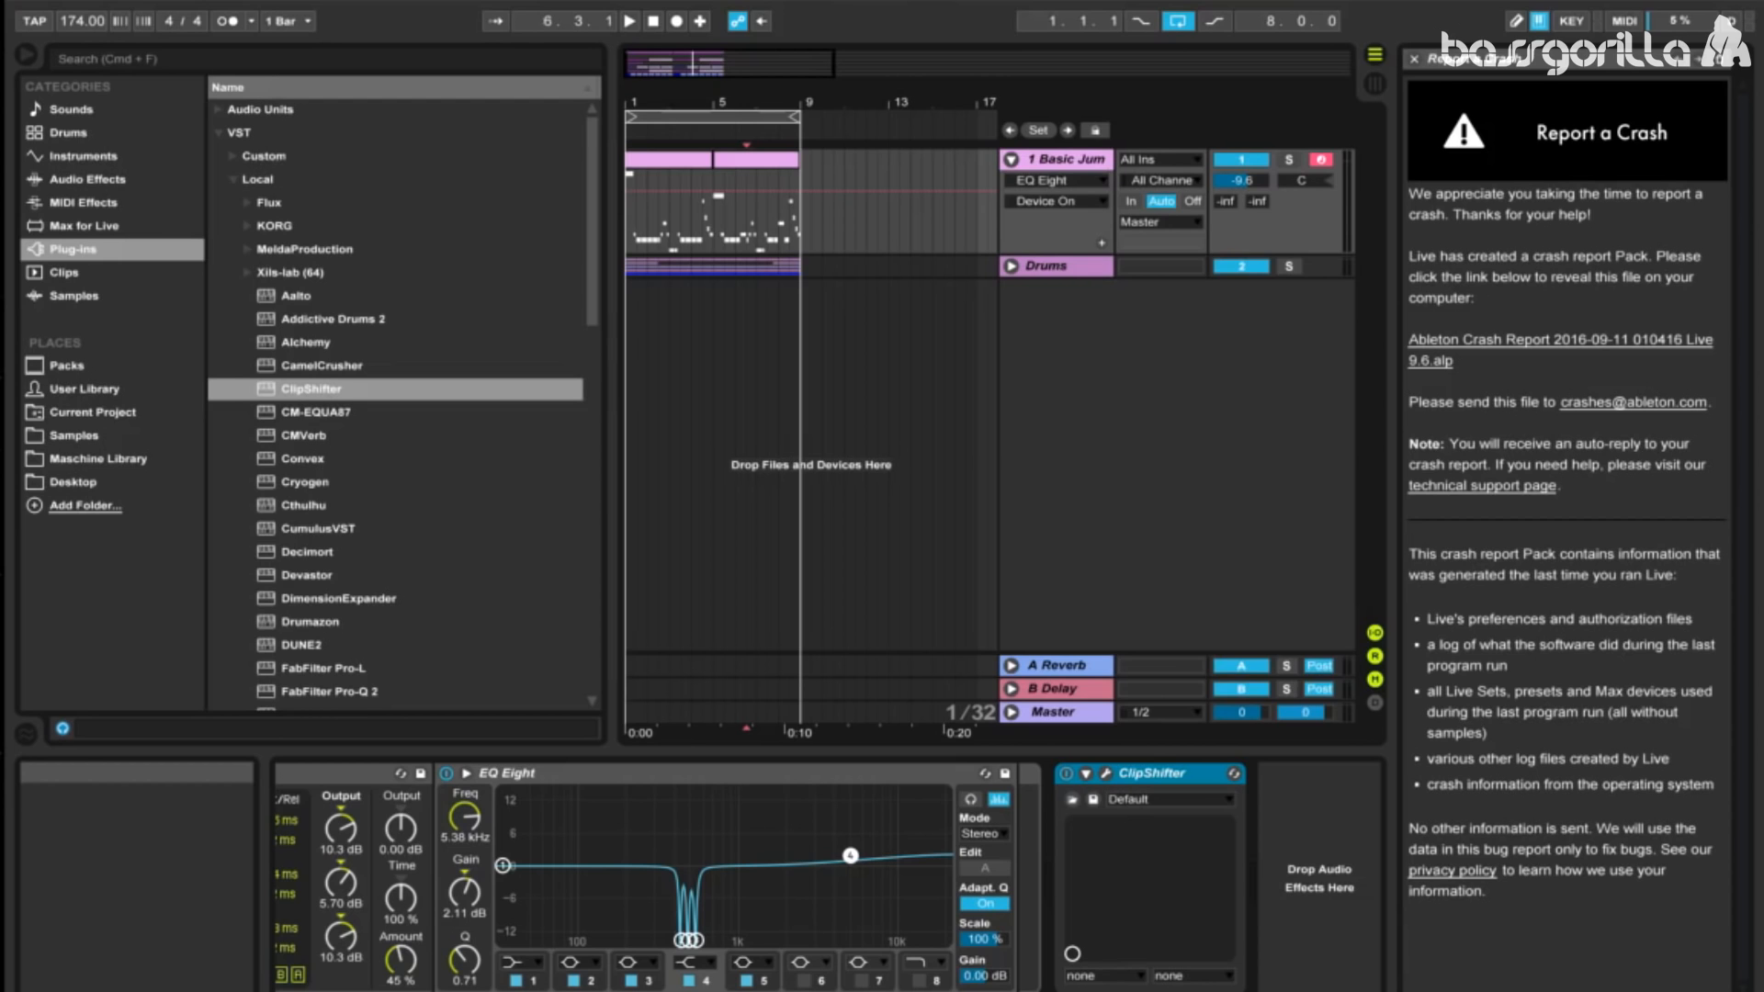
pyautogui.hscroll(-10, 373, 788)
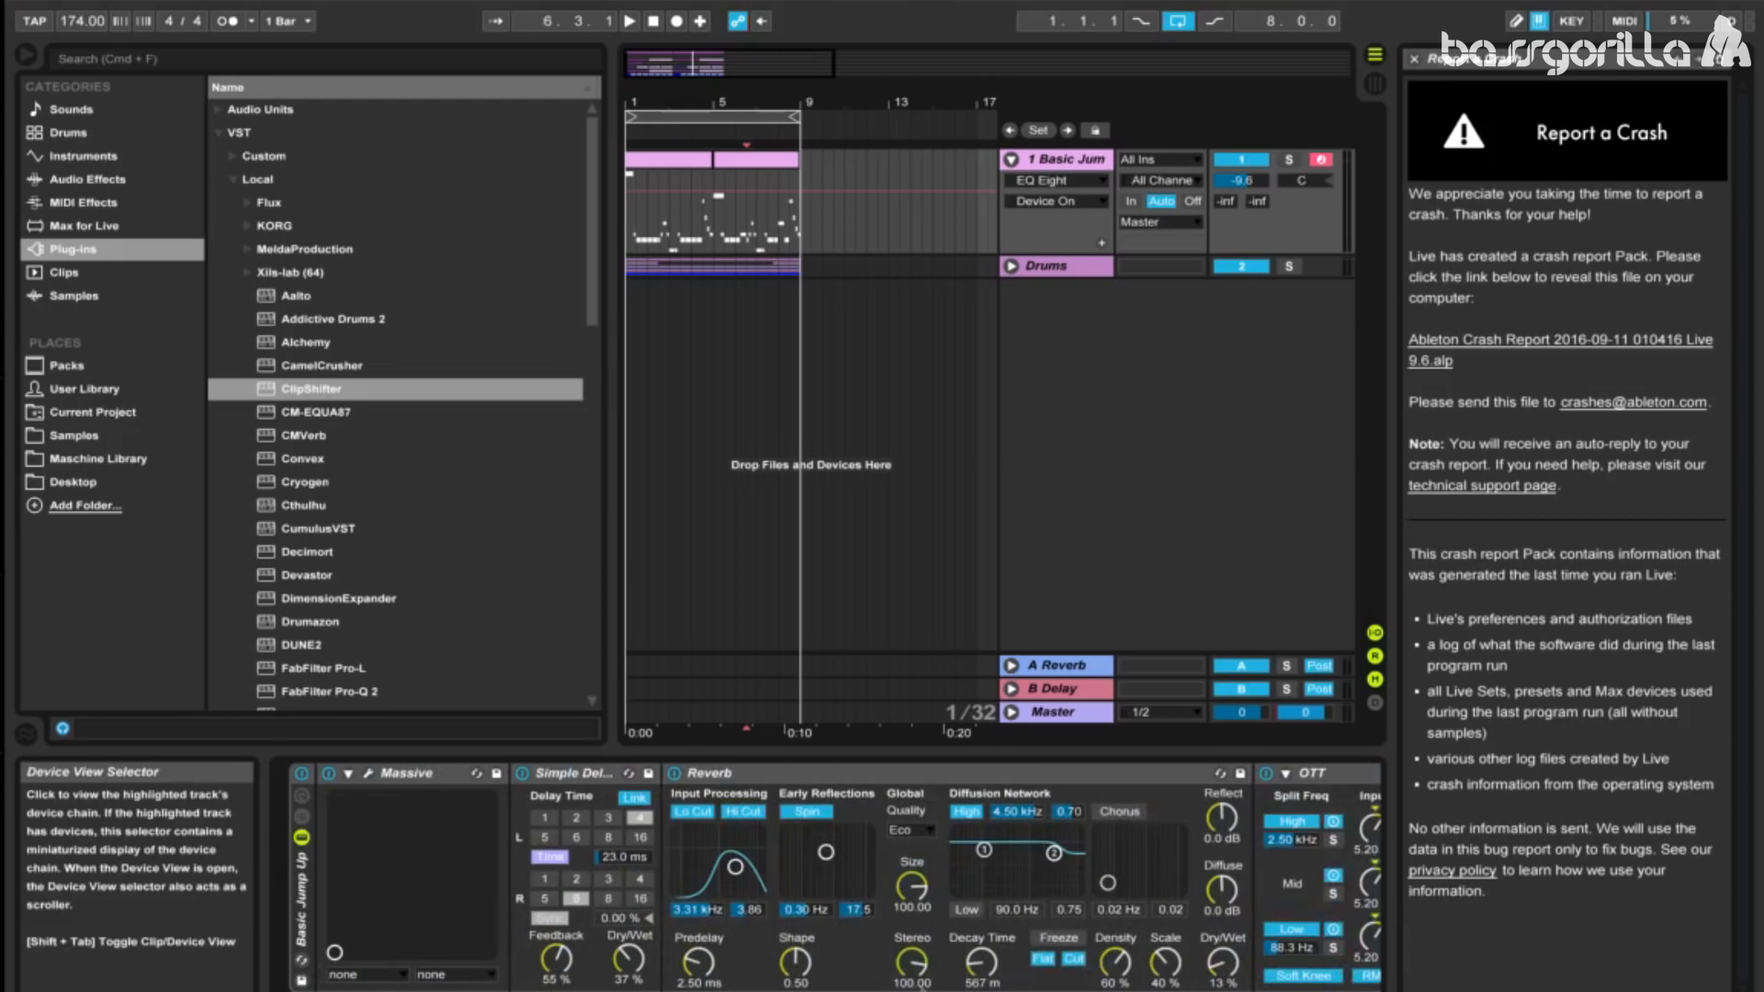
pyautogui.click(371, 777)
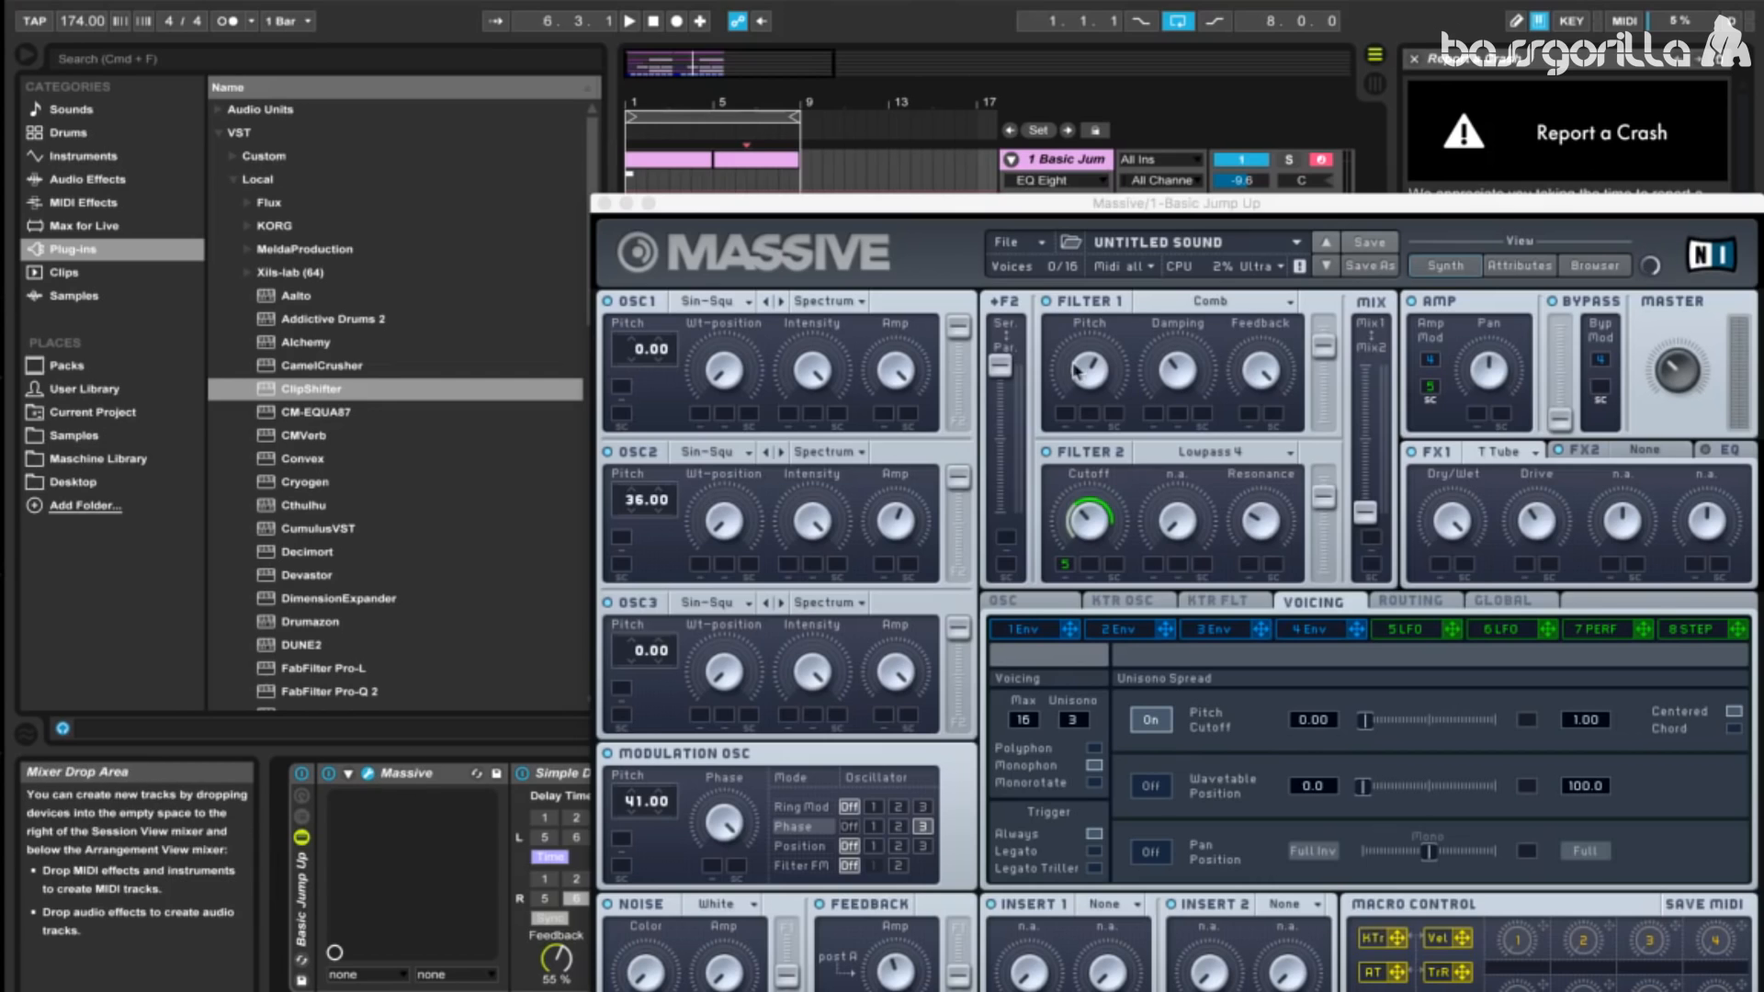
pyautogui.click(1093, 381)
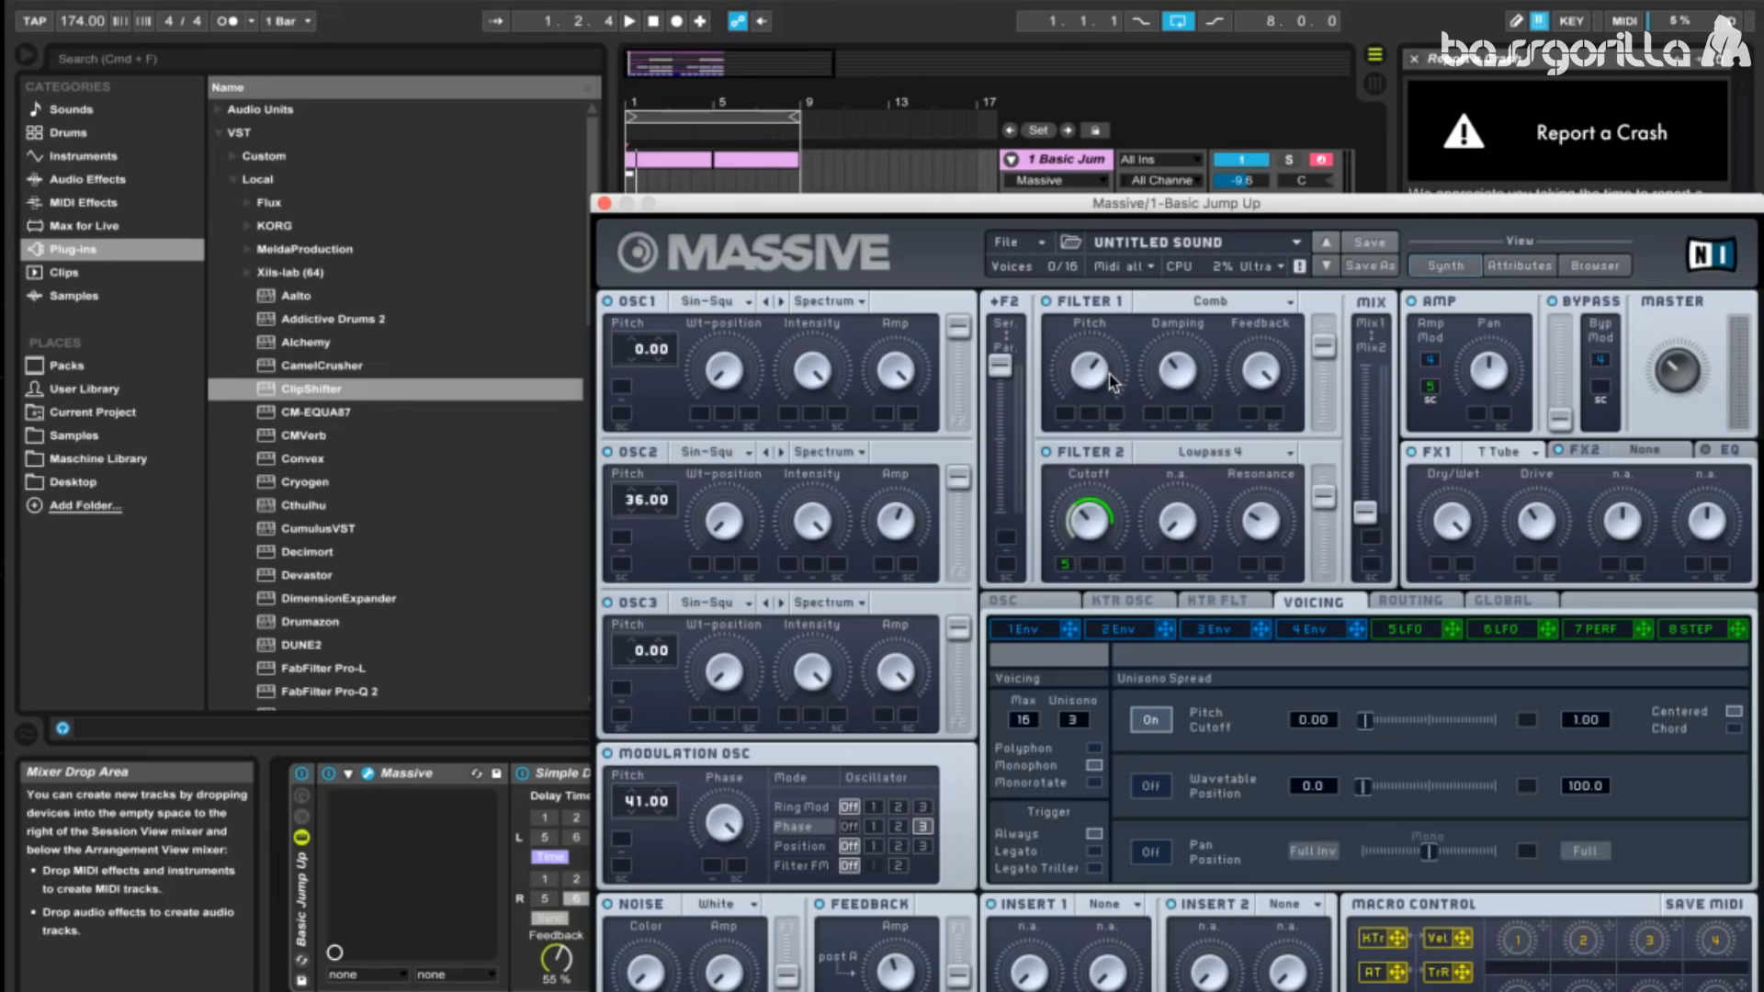
pyautogui.click(629, 24)
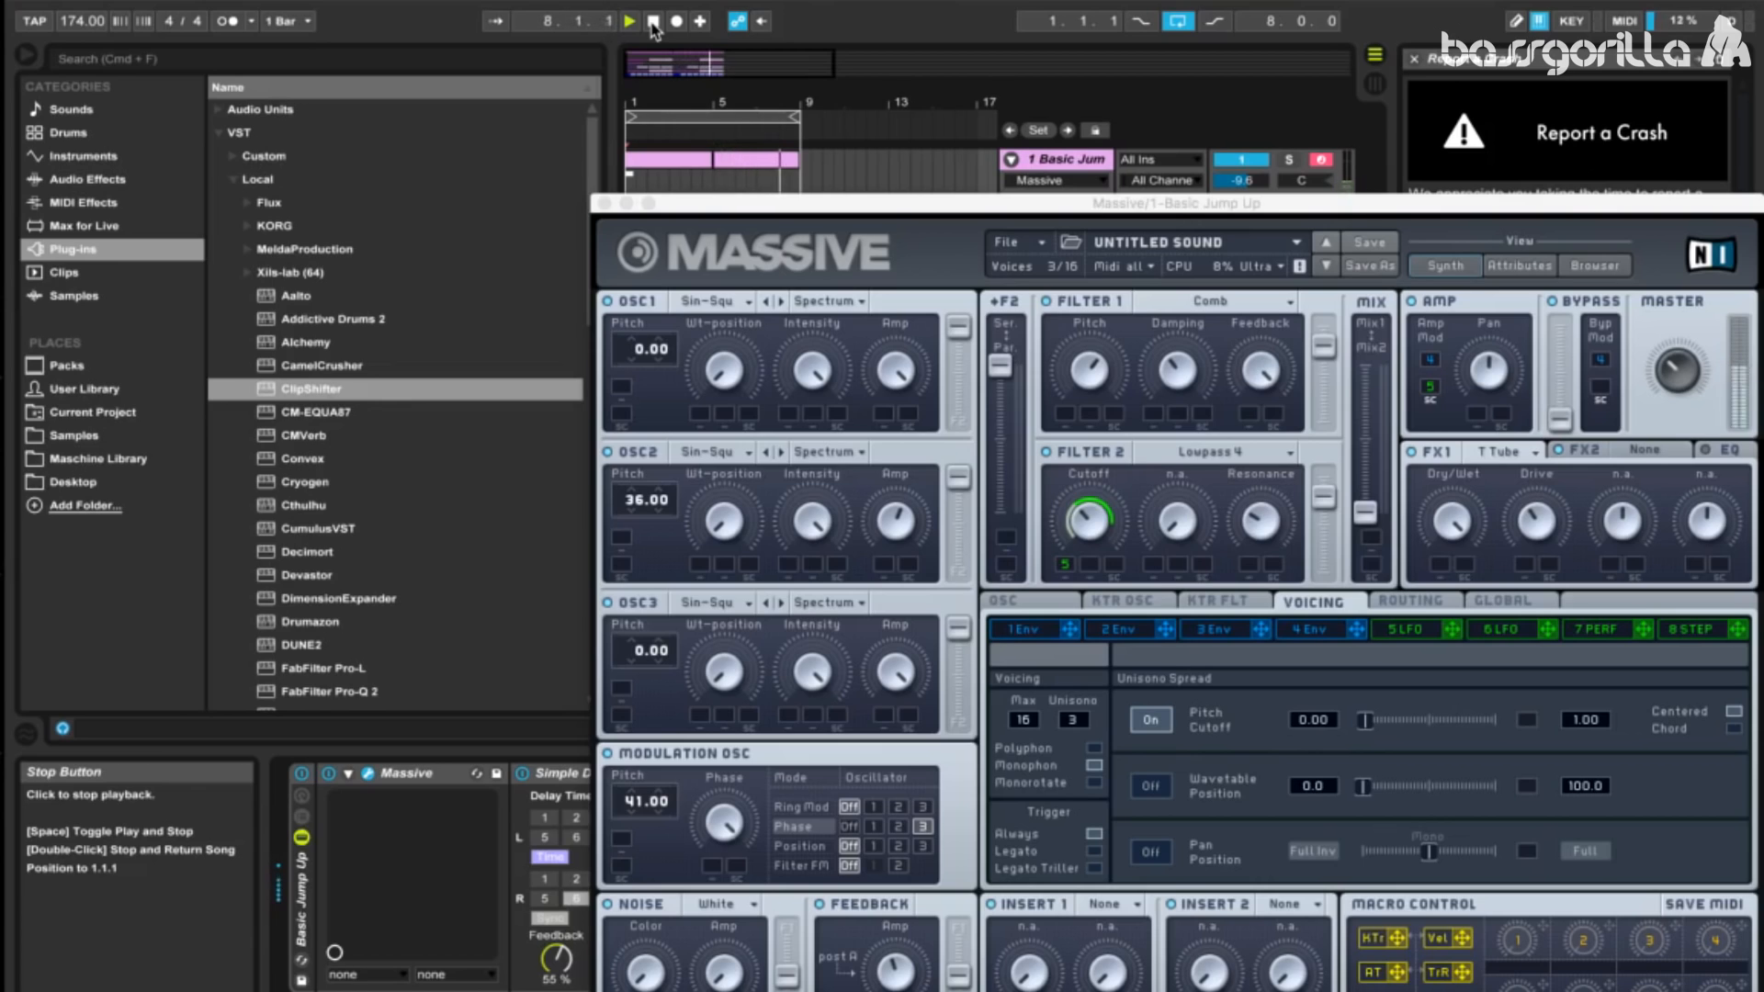
pyautogui.click(653, 21)
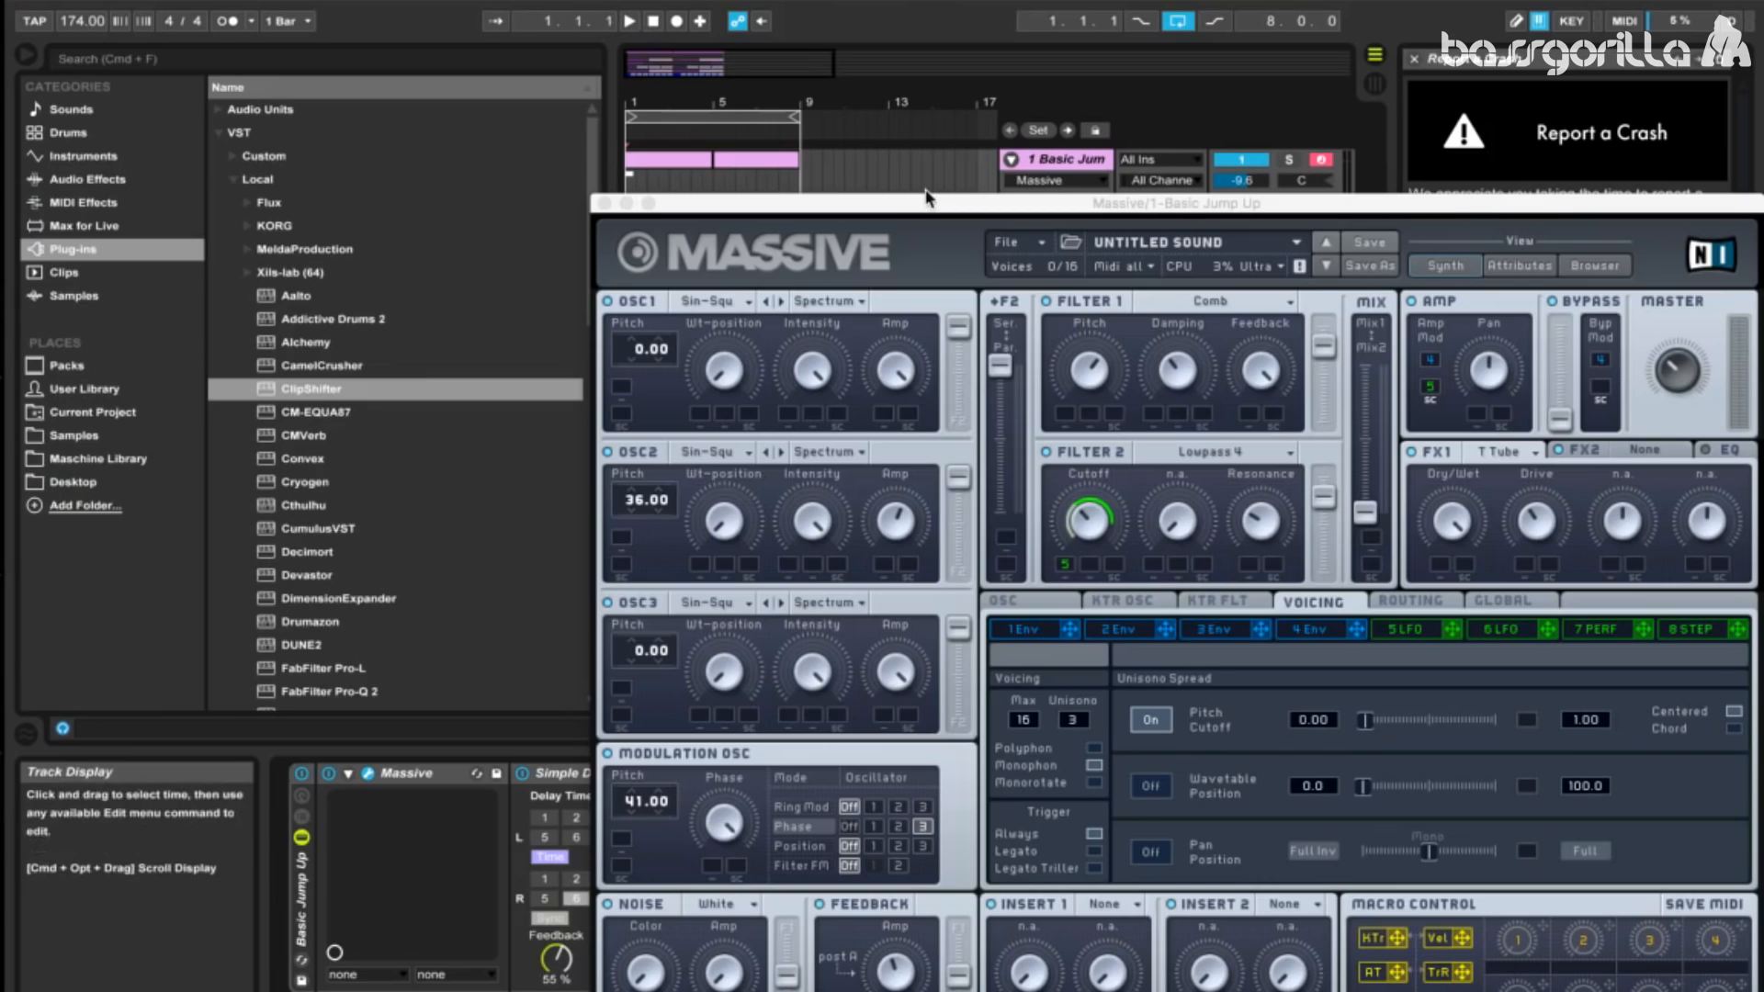